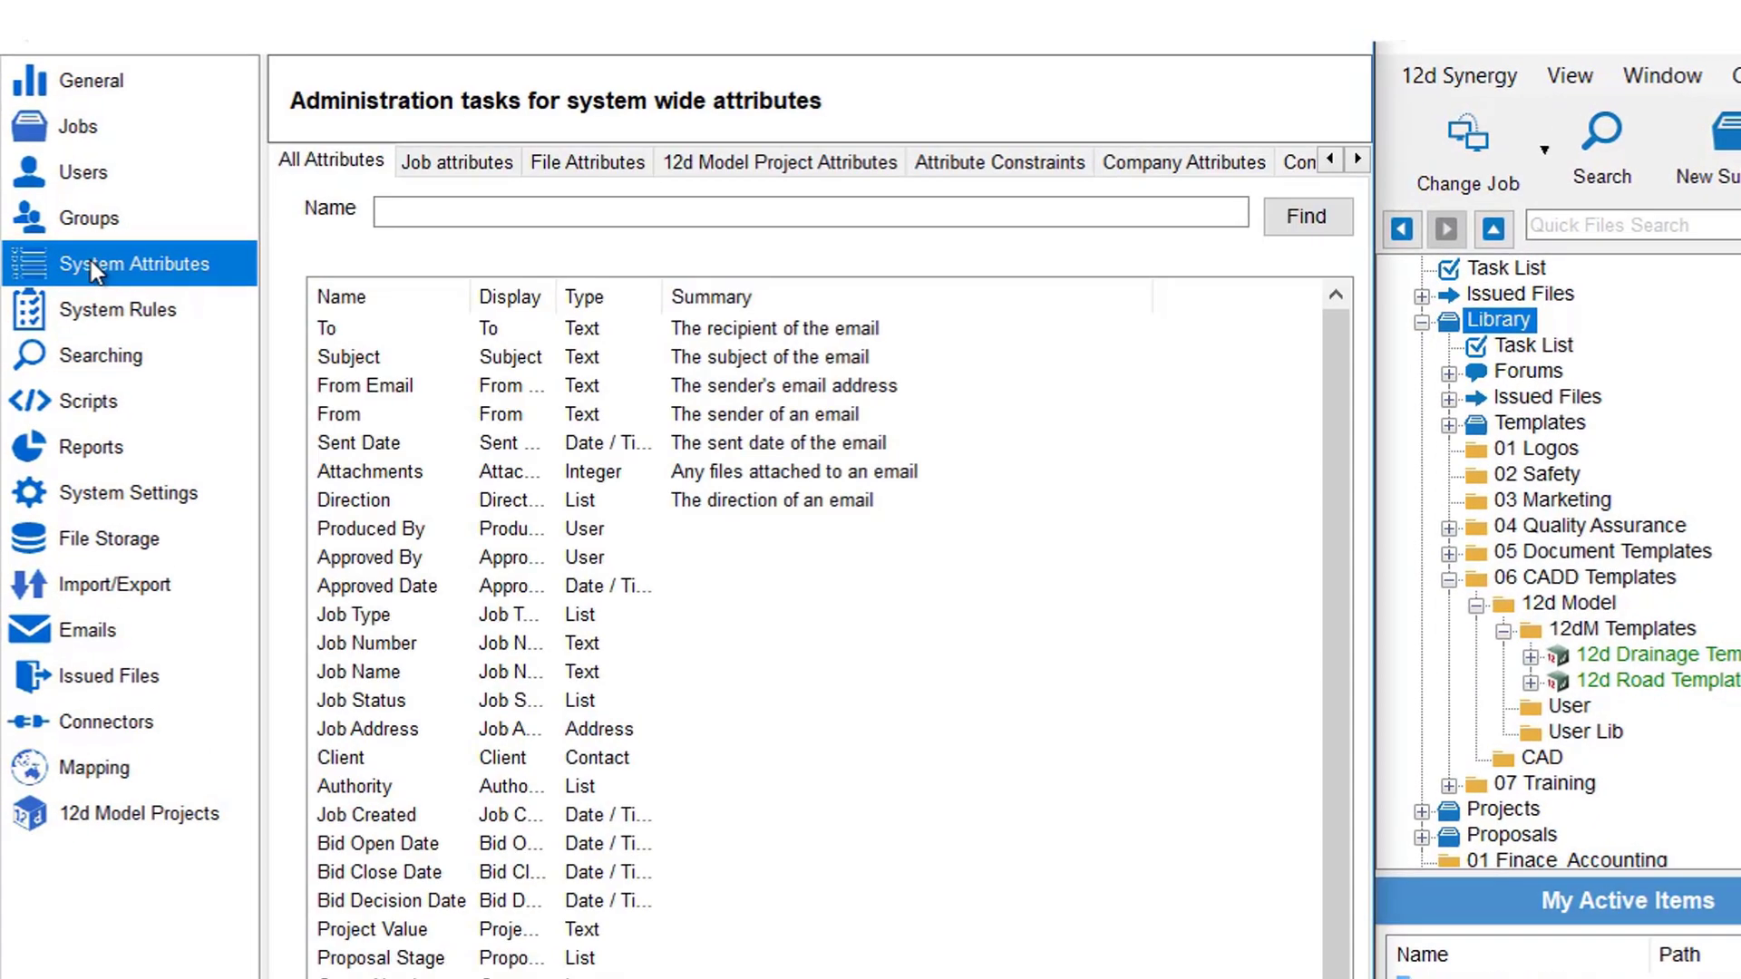
Open the 12d Model project attributes and view the options for adding a new or existing attribute
{"action": "left_click", "coordinate": [748, 166]}
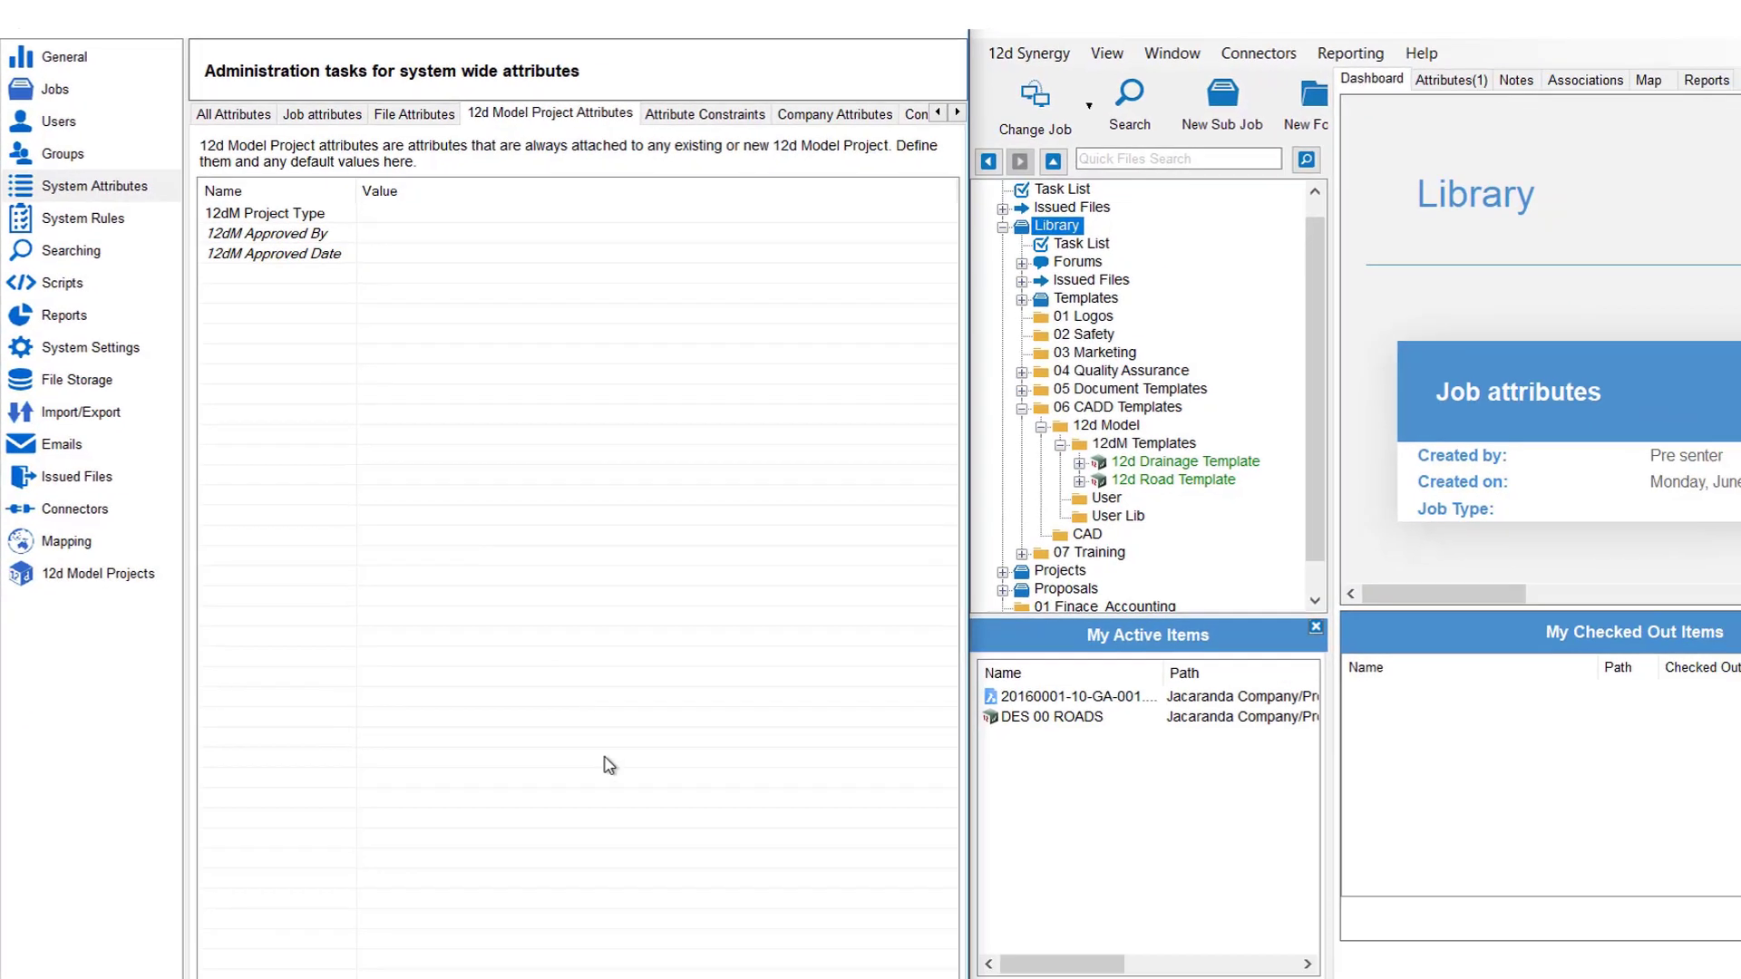
{"action": "left_click", "coordinate": [772, 913]}
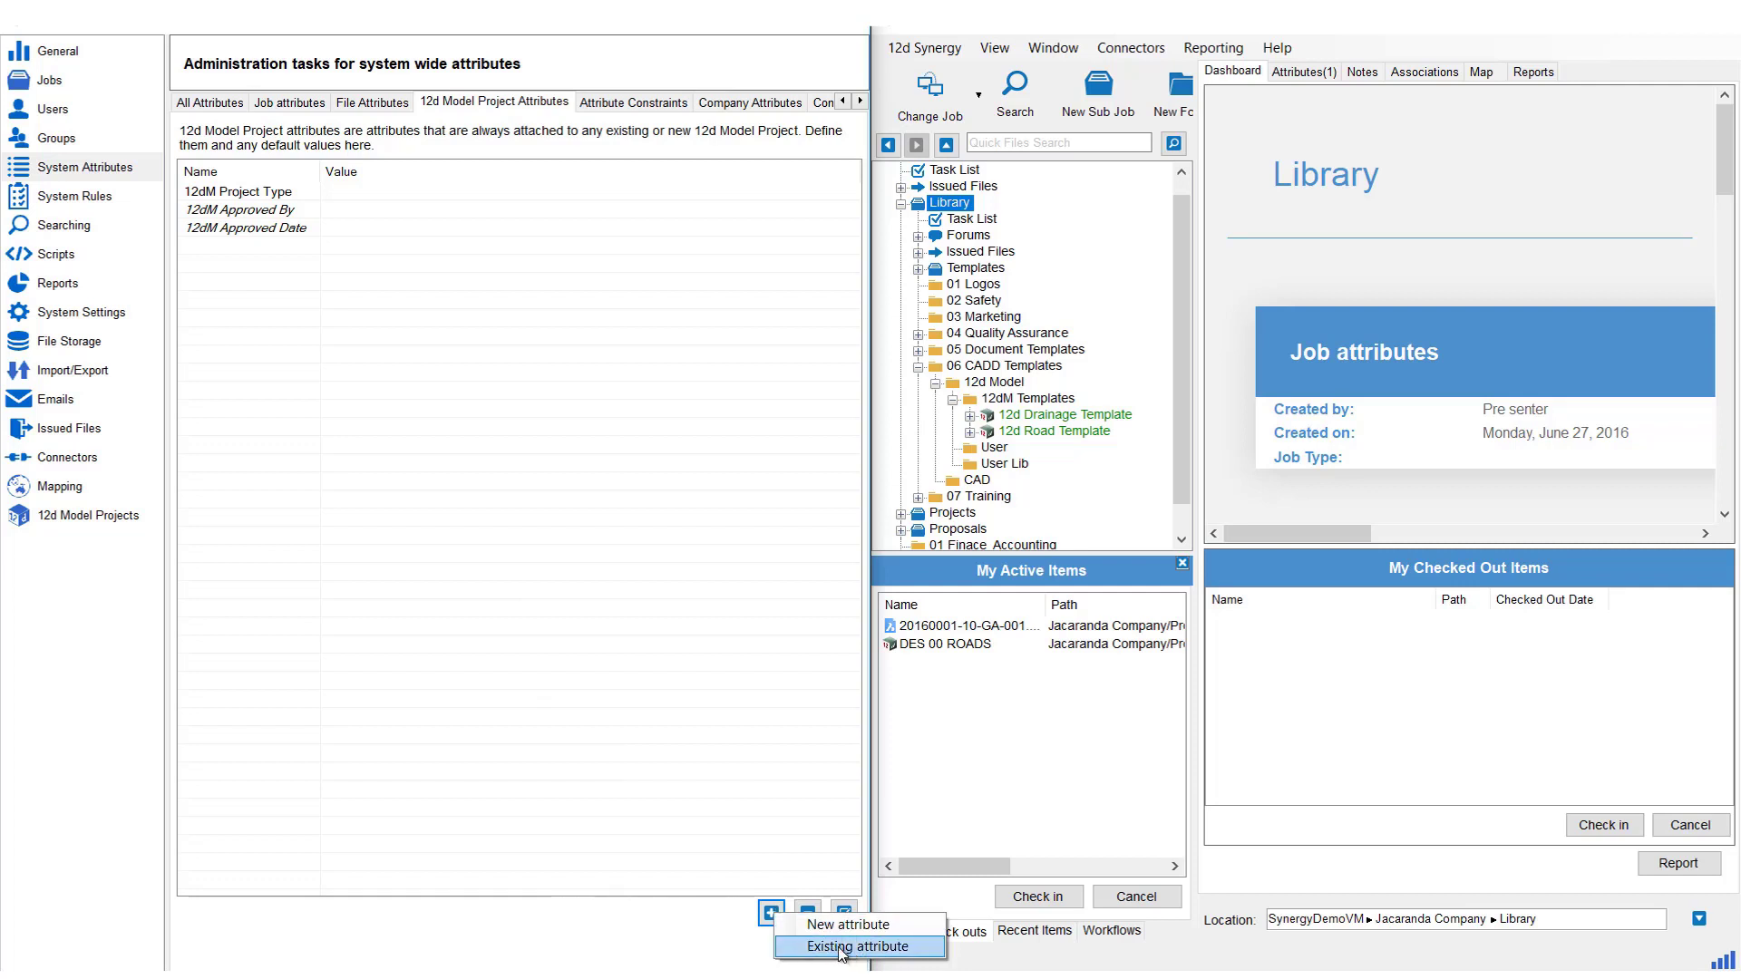
{"action": "left_click", "coordinate": [715, 808]}
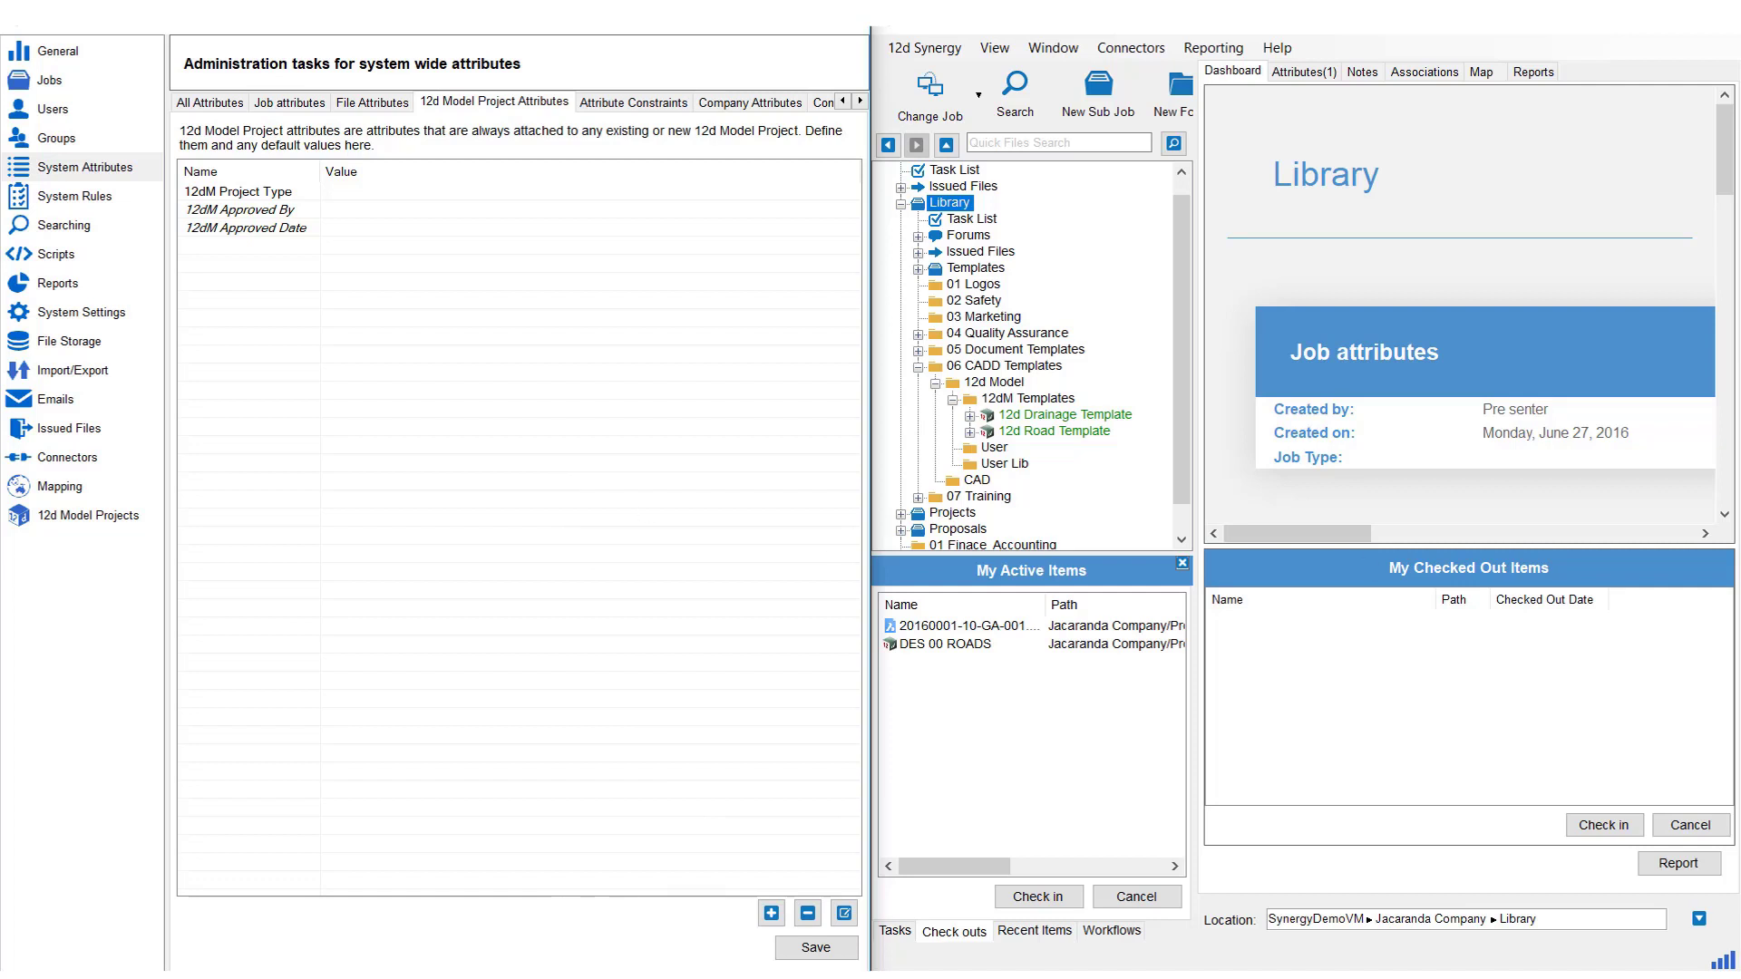
Examine the 12dM Project Type attribute's definition and its Road, Drainage and Working Project list entries, leaving it unchanged
{"action": "left_click", "coordinate": [209, 194]}
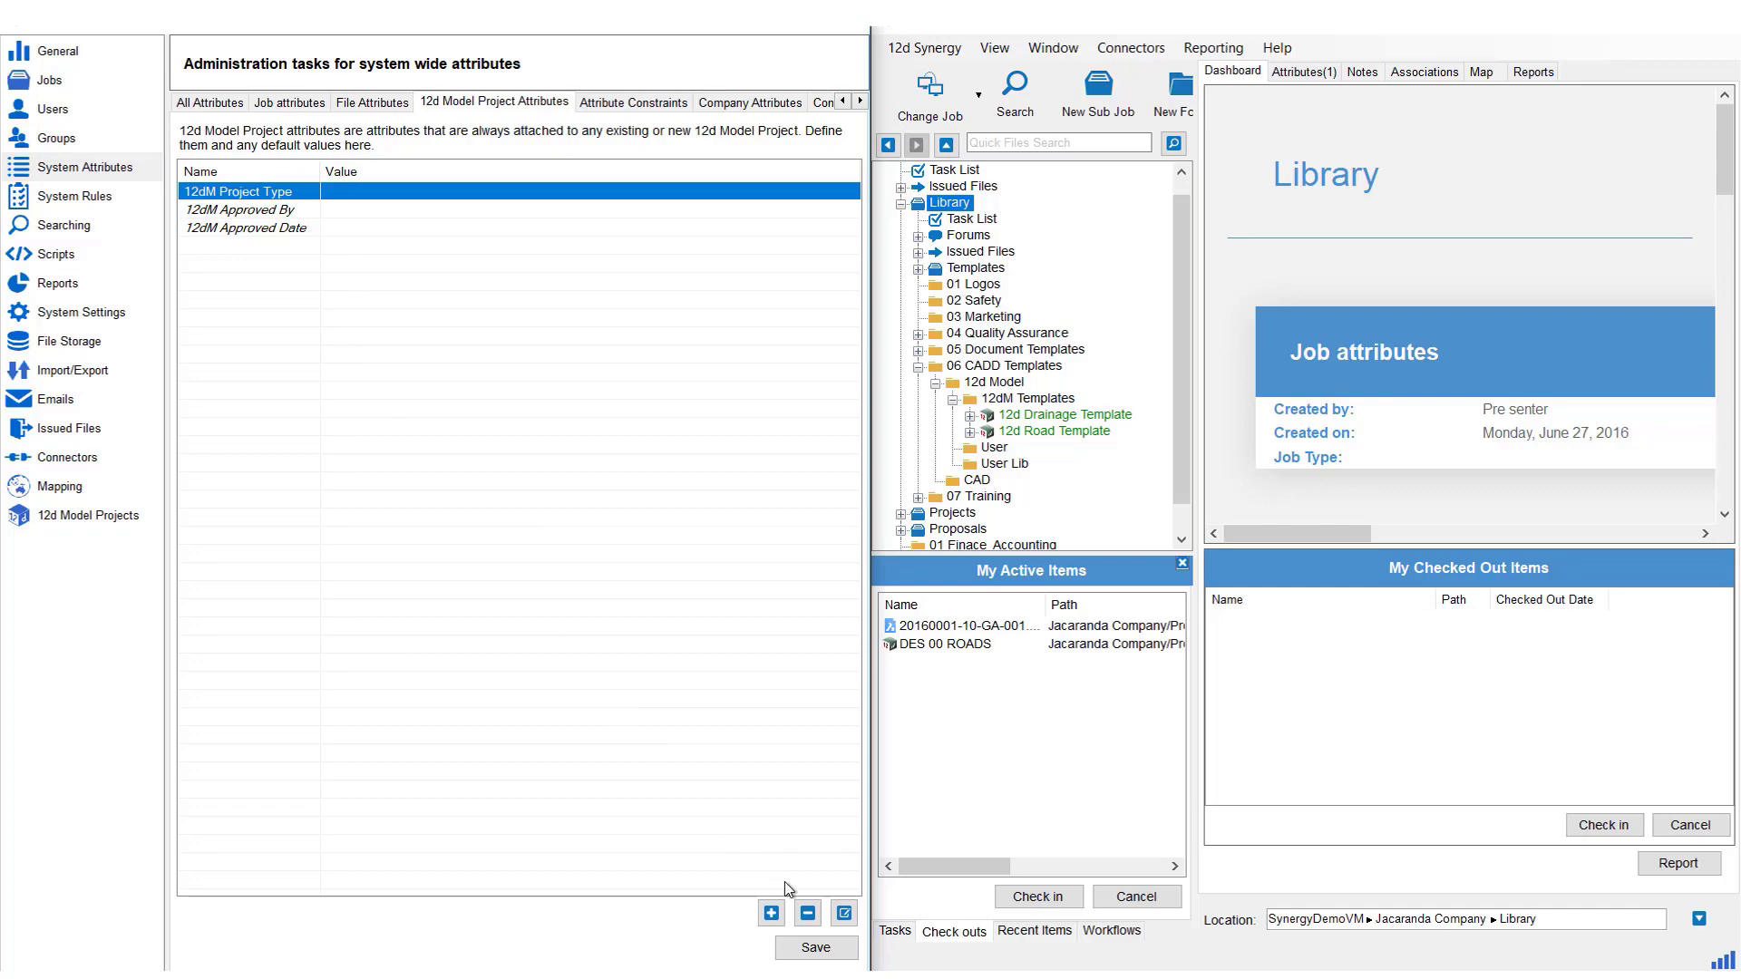
{"action": "left_click", "coordinate": [843, 913]}
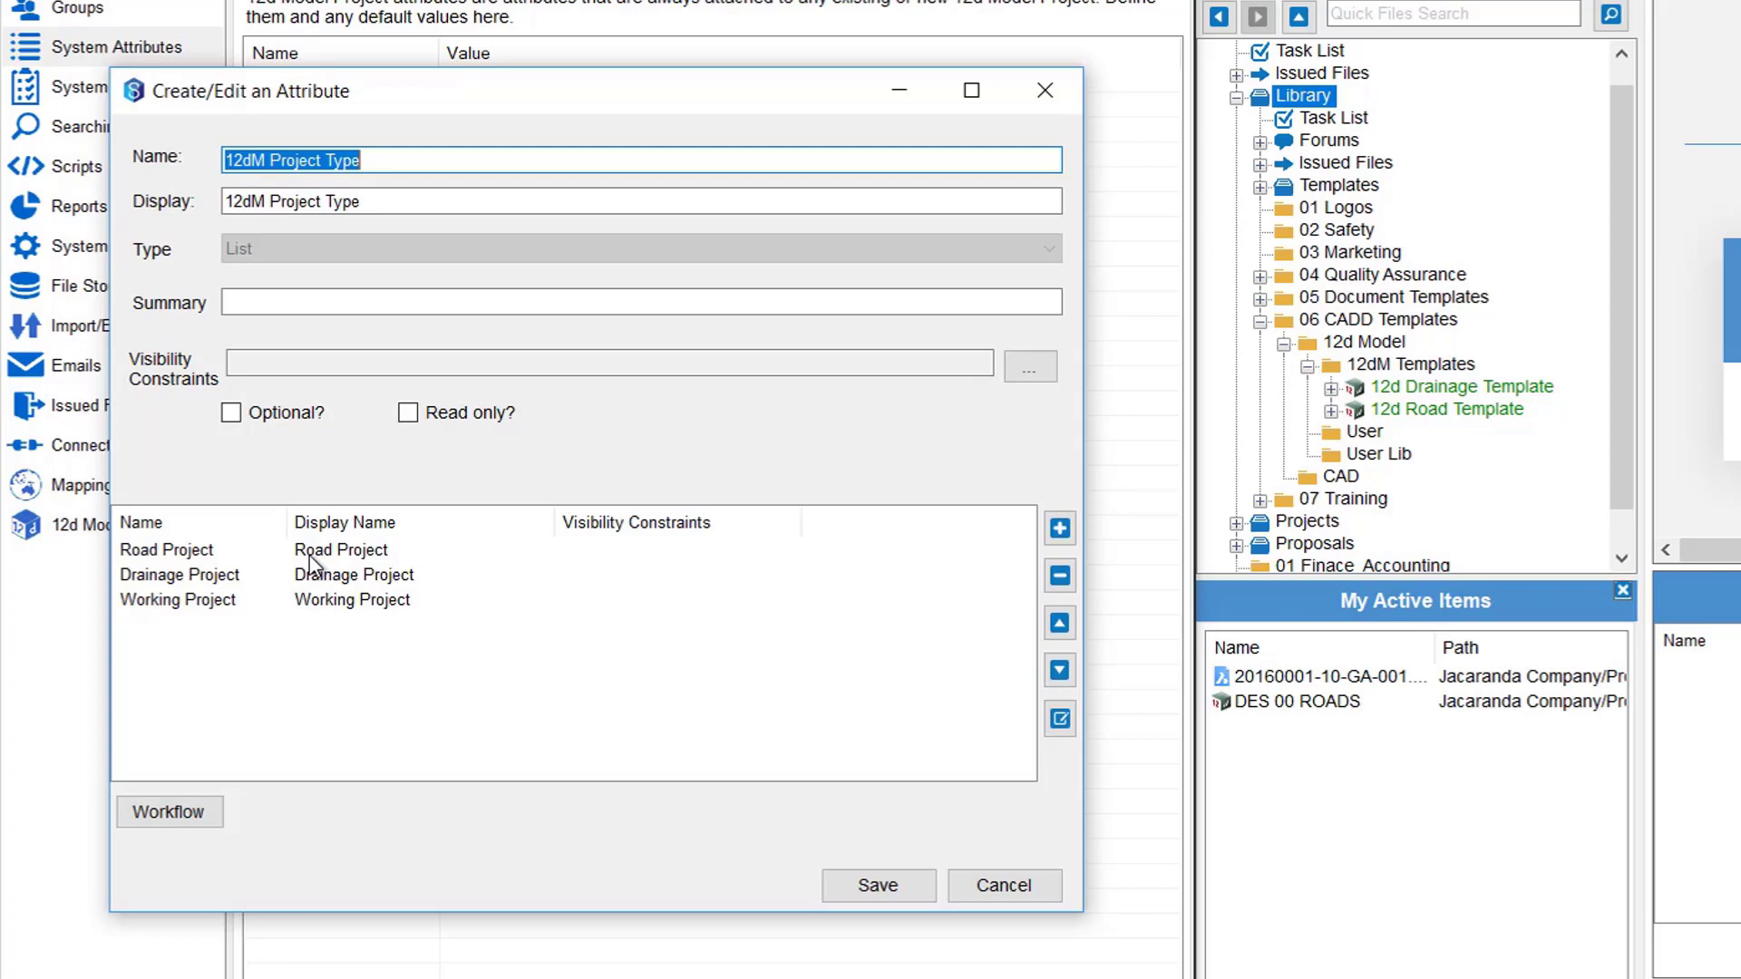
{"action": "left_click", "coordinate": [193, 550]}
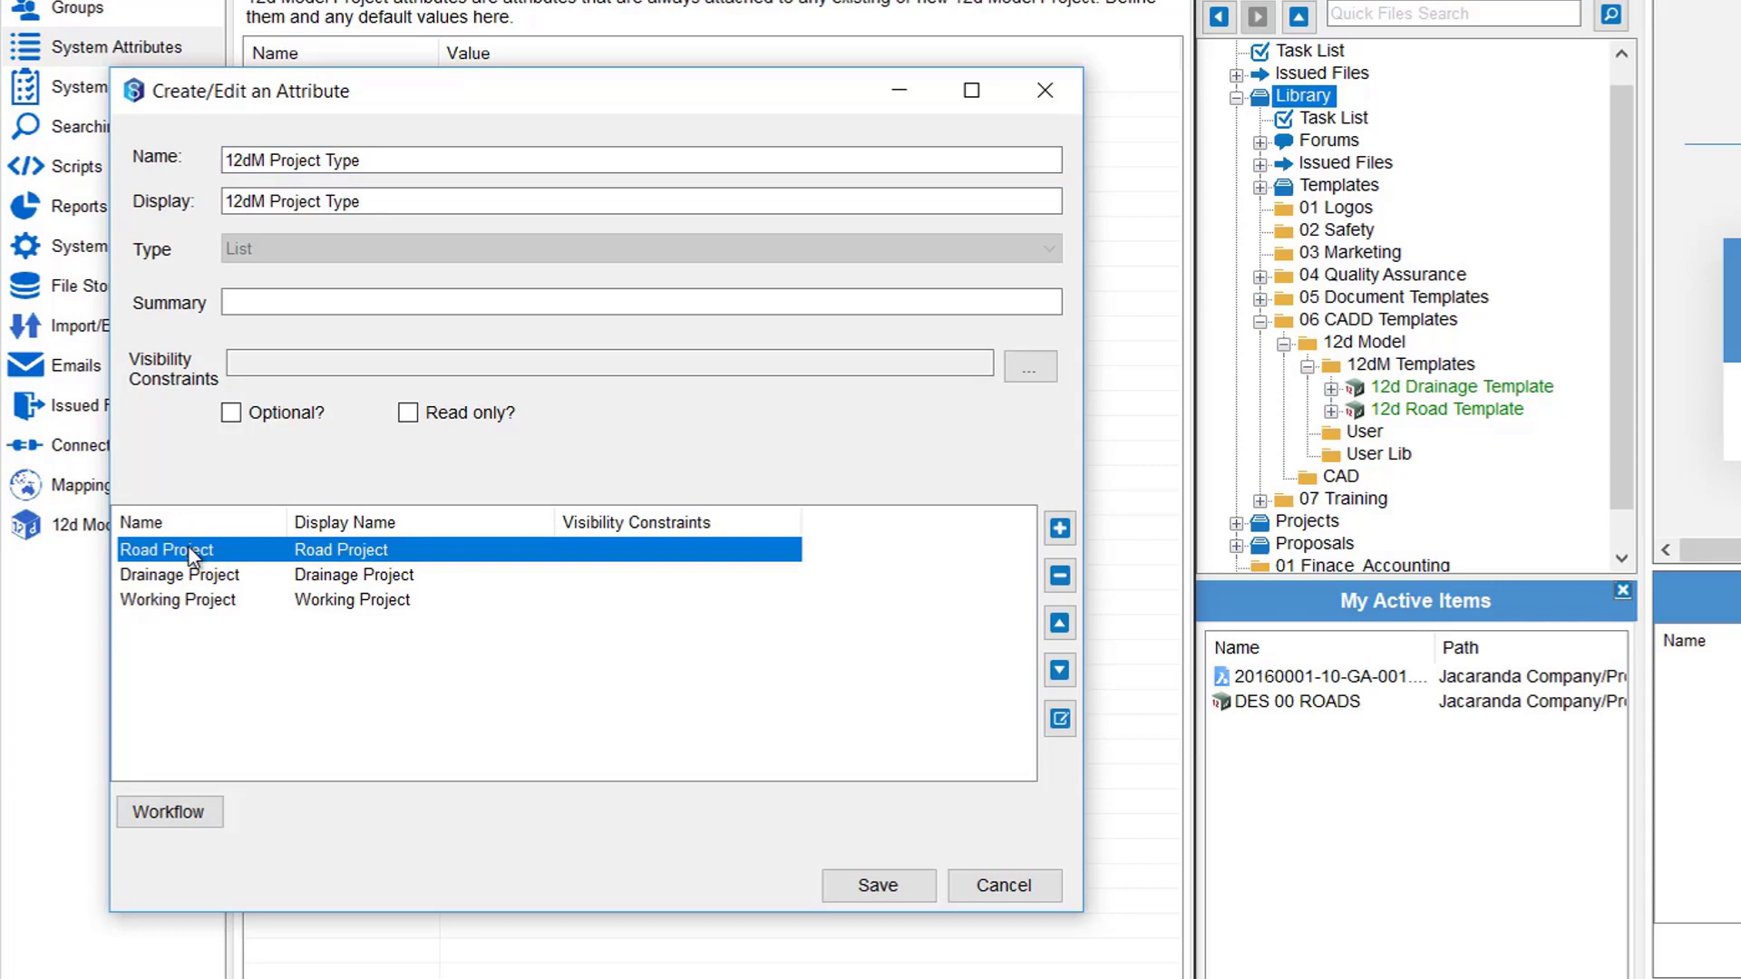
{"action": "left_click", "coordinate": [195, 574]}
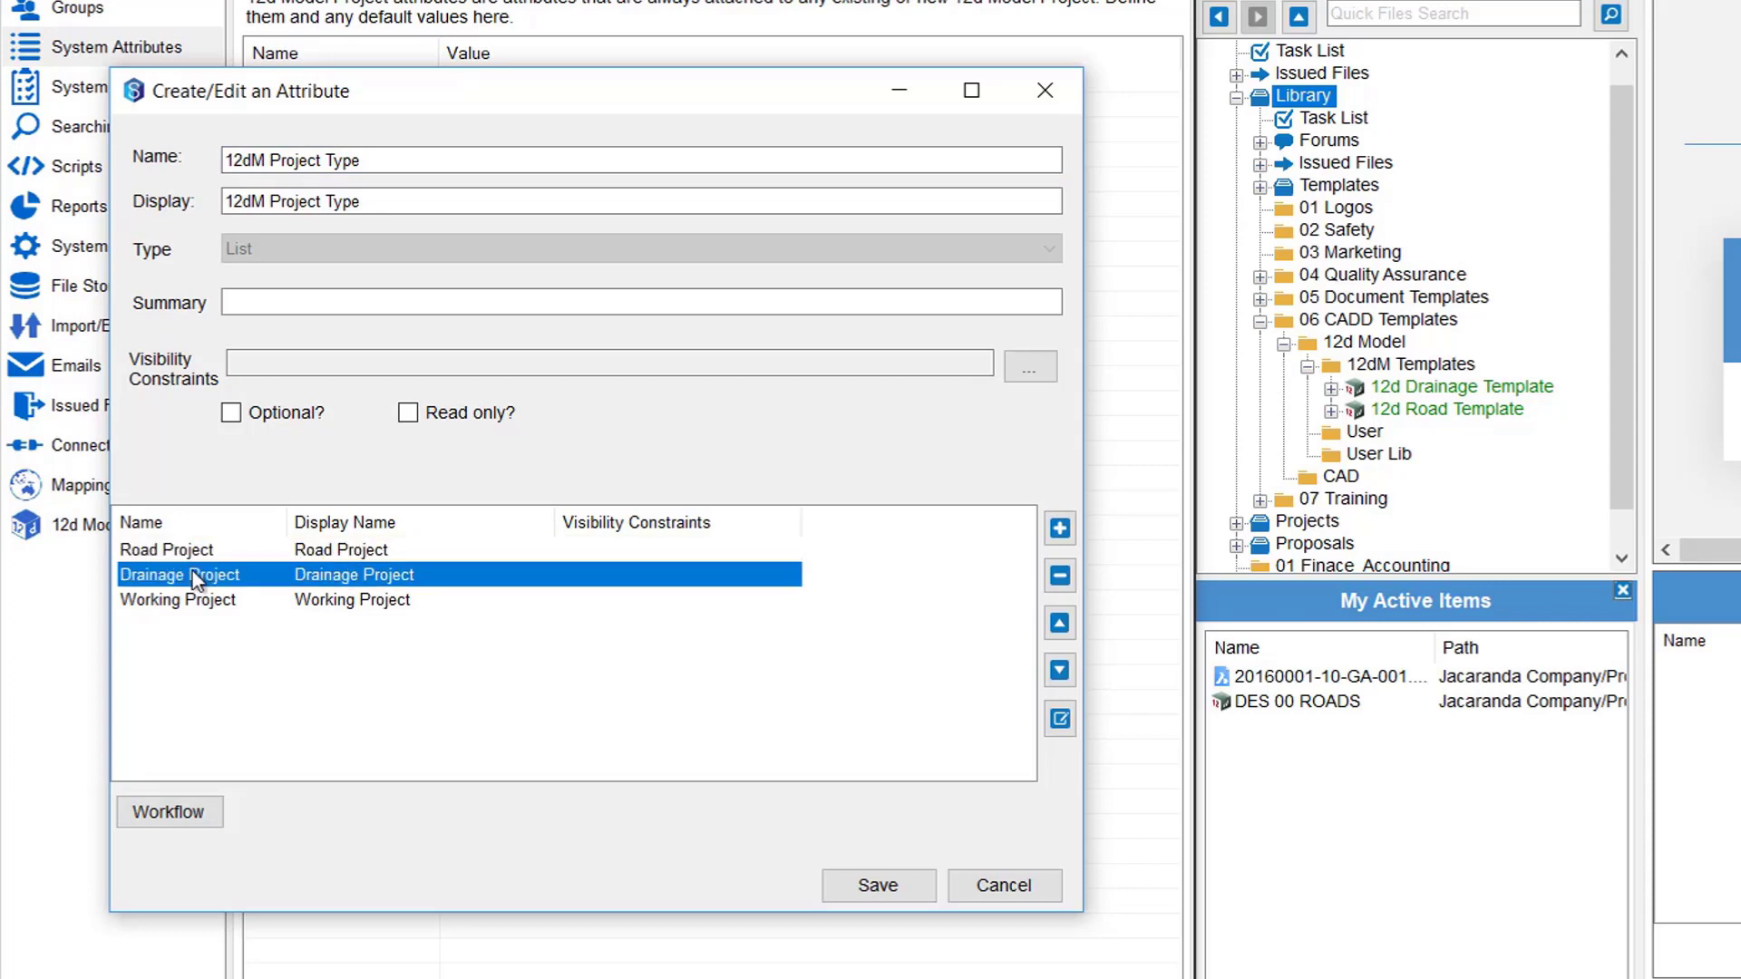
{"action": "left_click", "coordinate": [193, 601]}
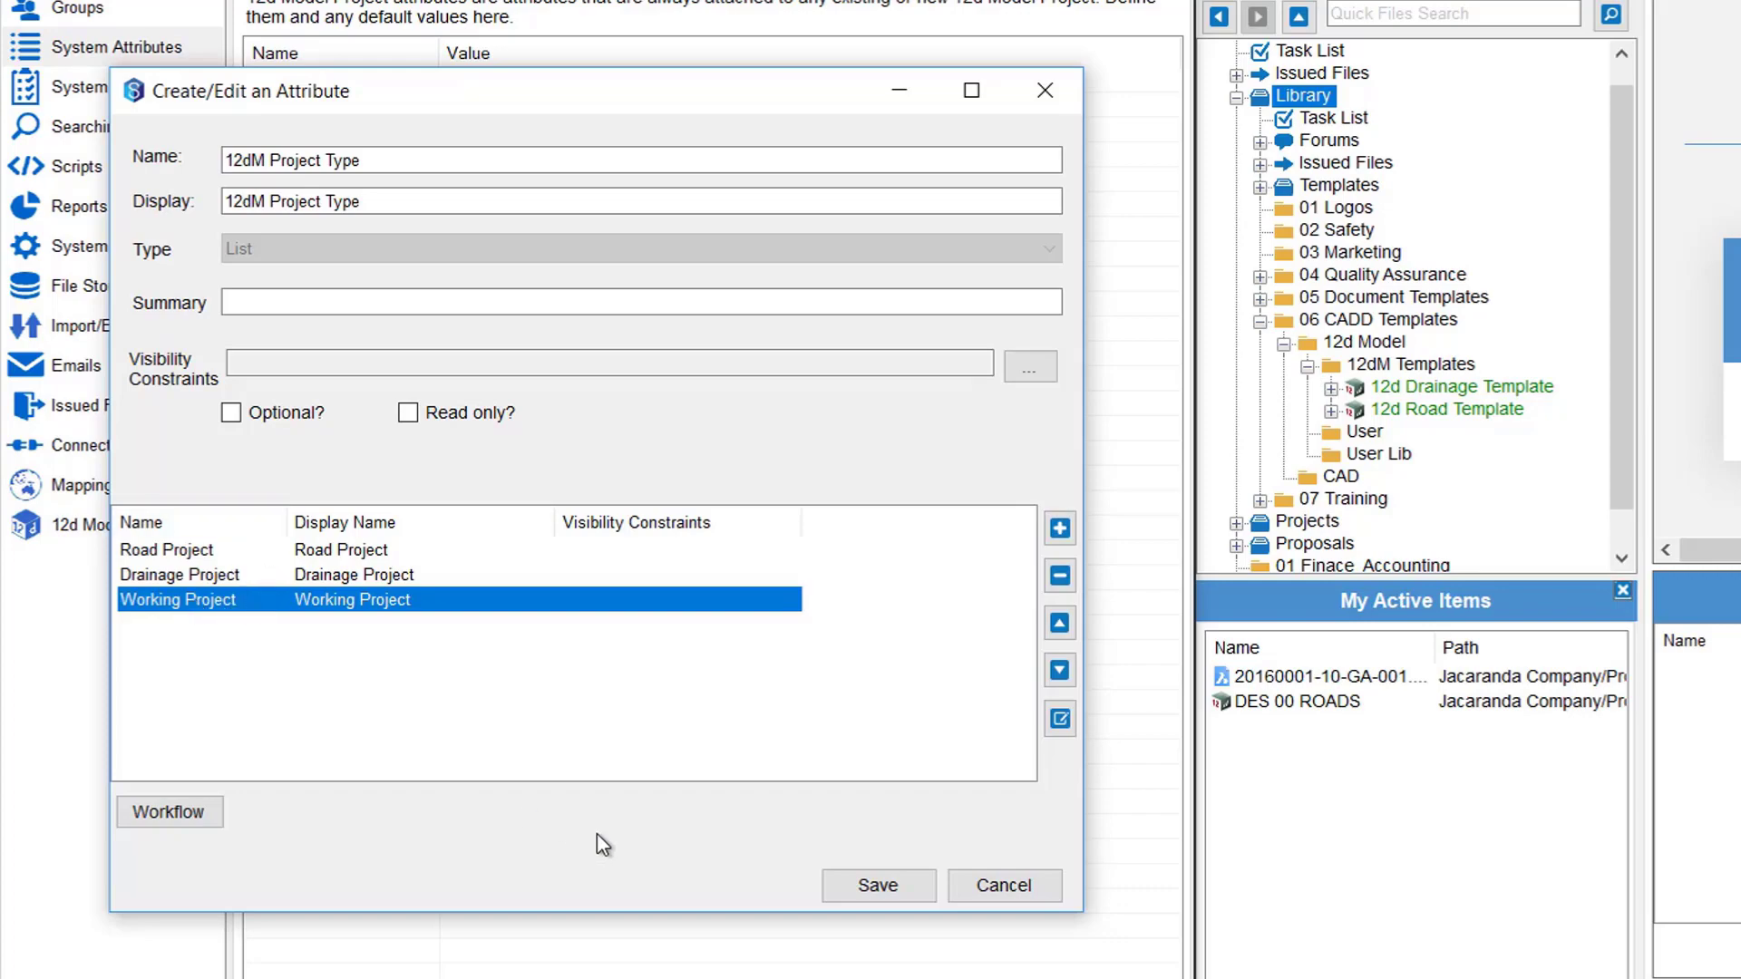
{"action": "left_click", "coordinate": [996, 889]}
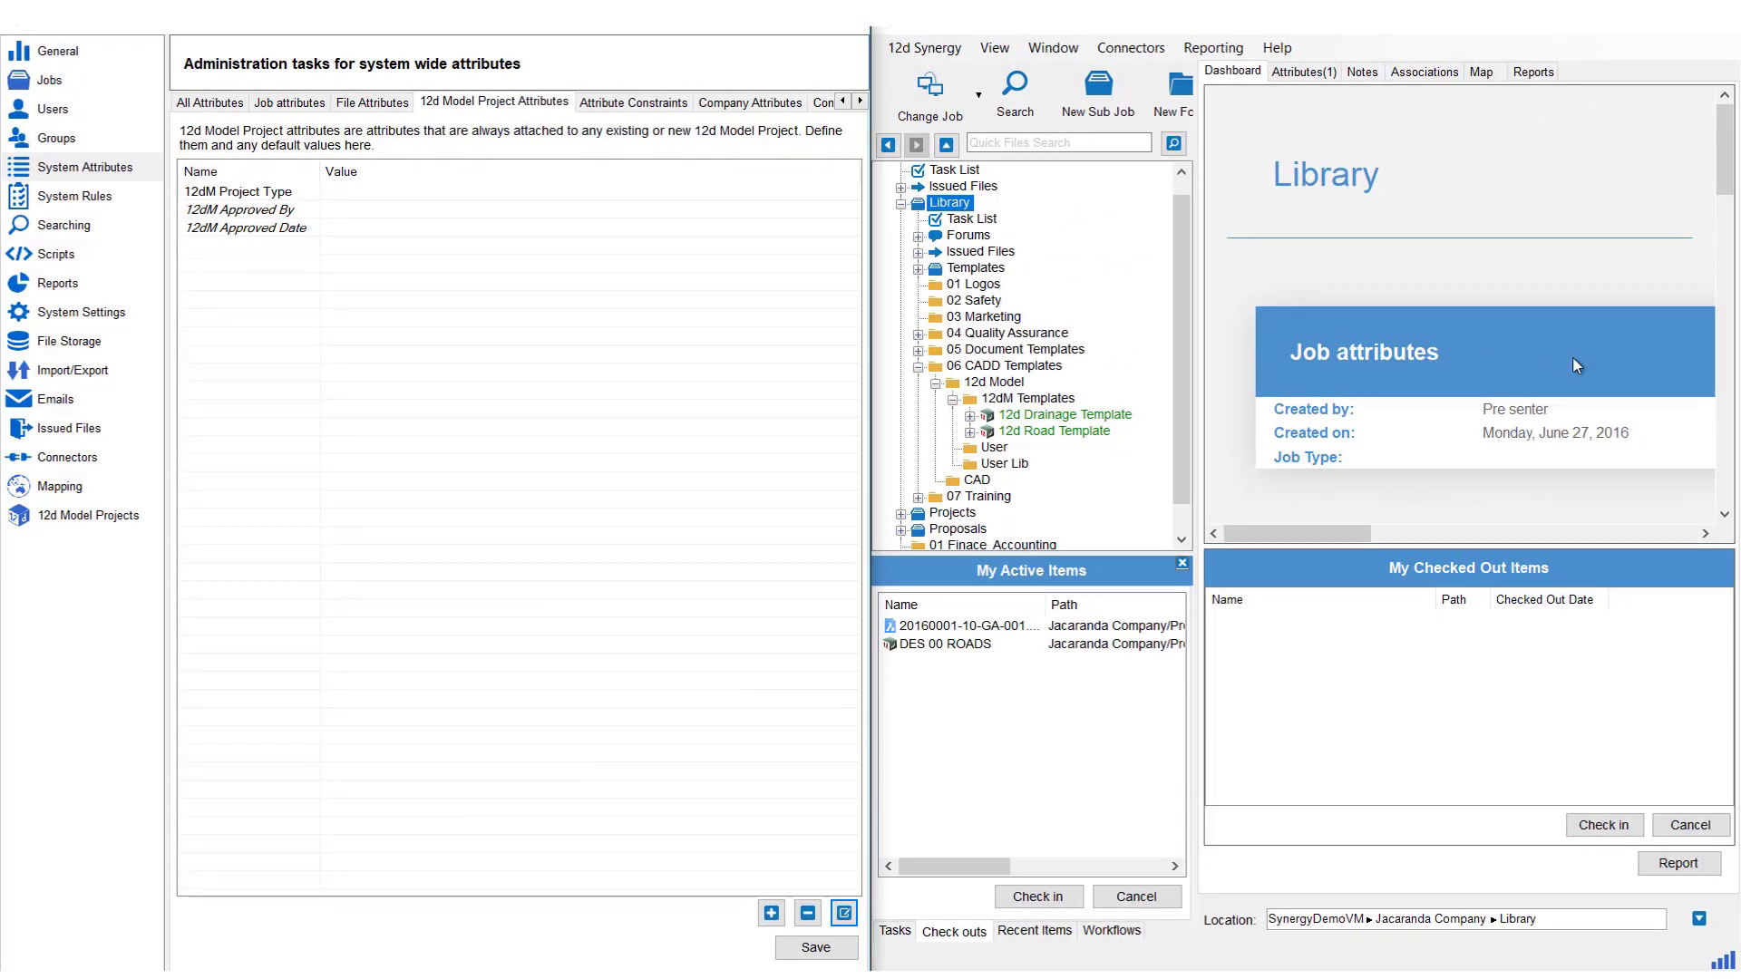
Review the definitions of the 12dM Approved By and 12dM Approved Date project attributes without changing them
{"action": "left_click", "coordinate": [239, 219]}
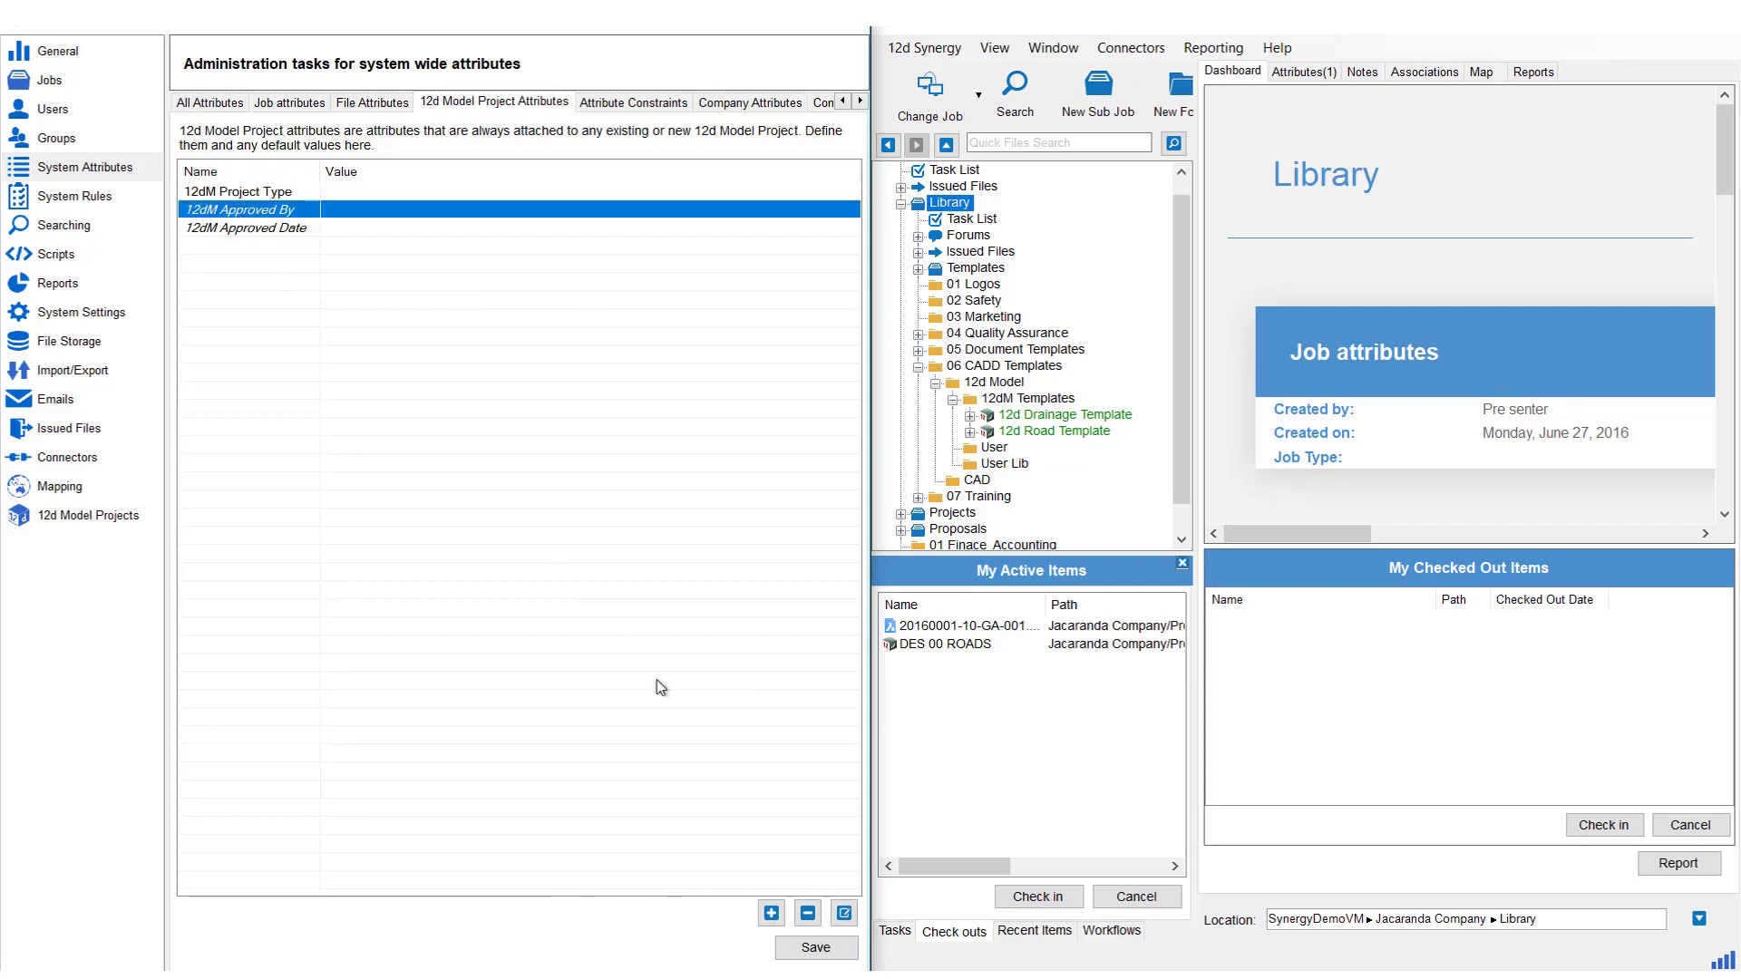
{"action": "left_click", "coordinate": [843, 913]}
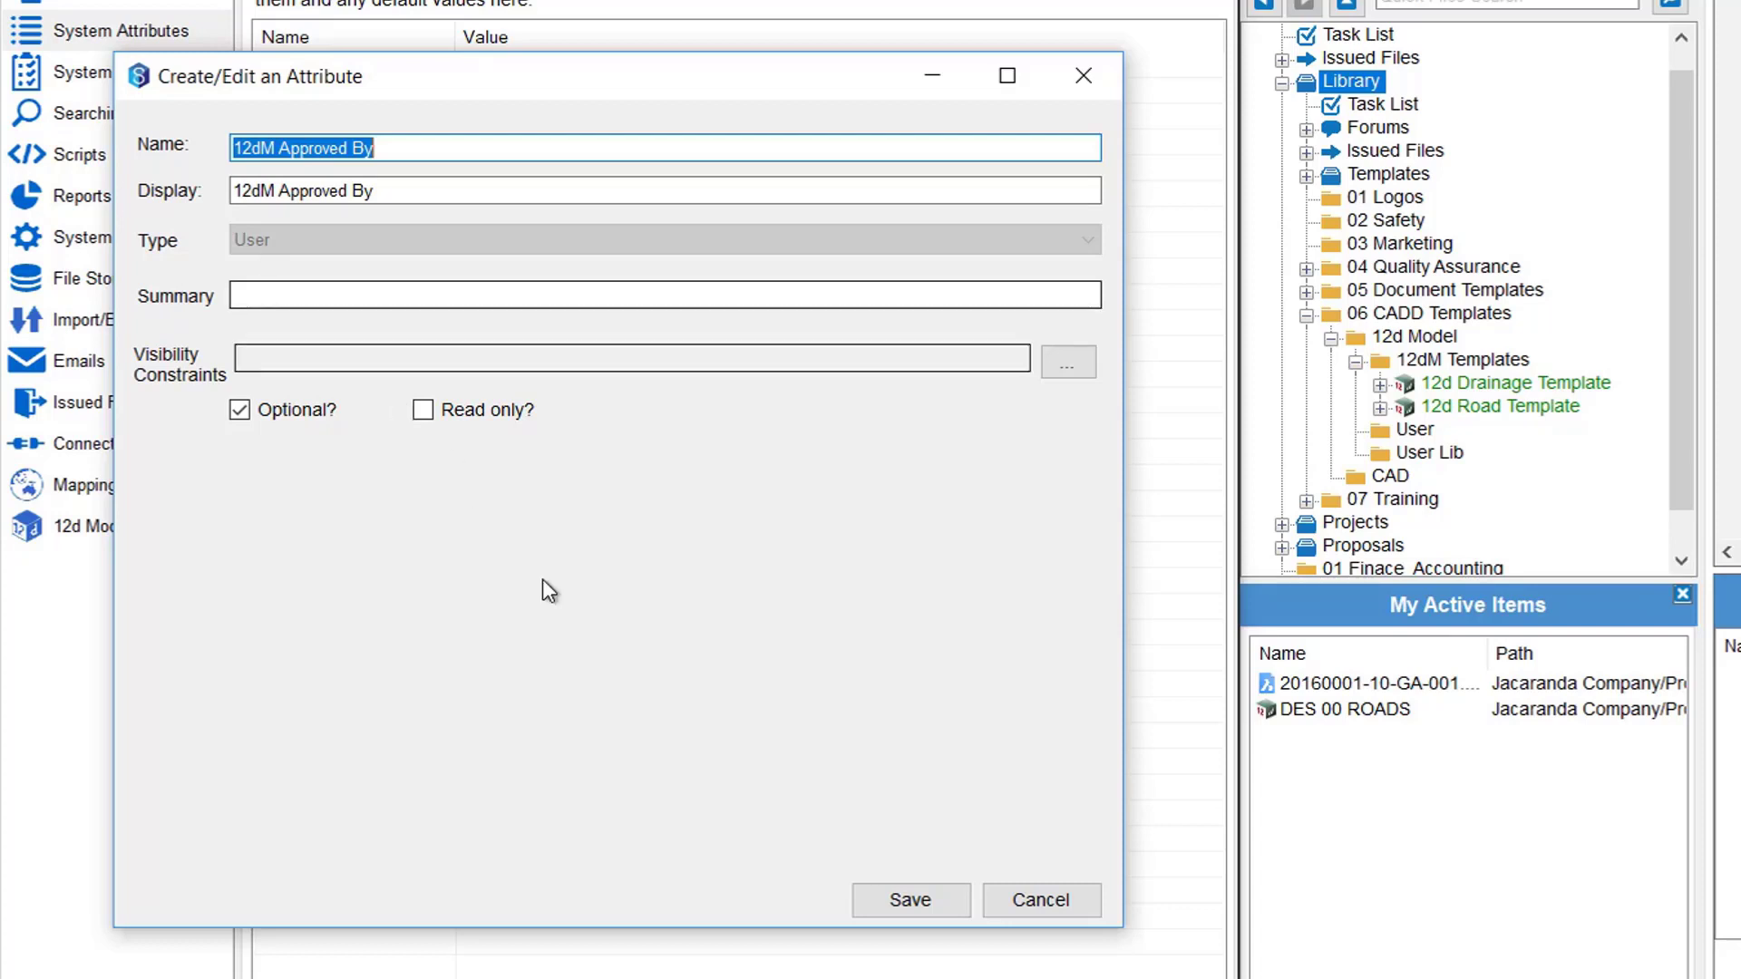
{"action": "left_click", "coordinate": [1014, 907]}
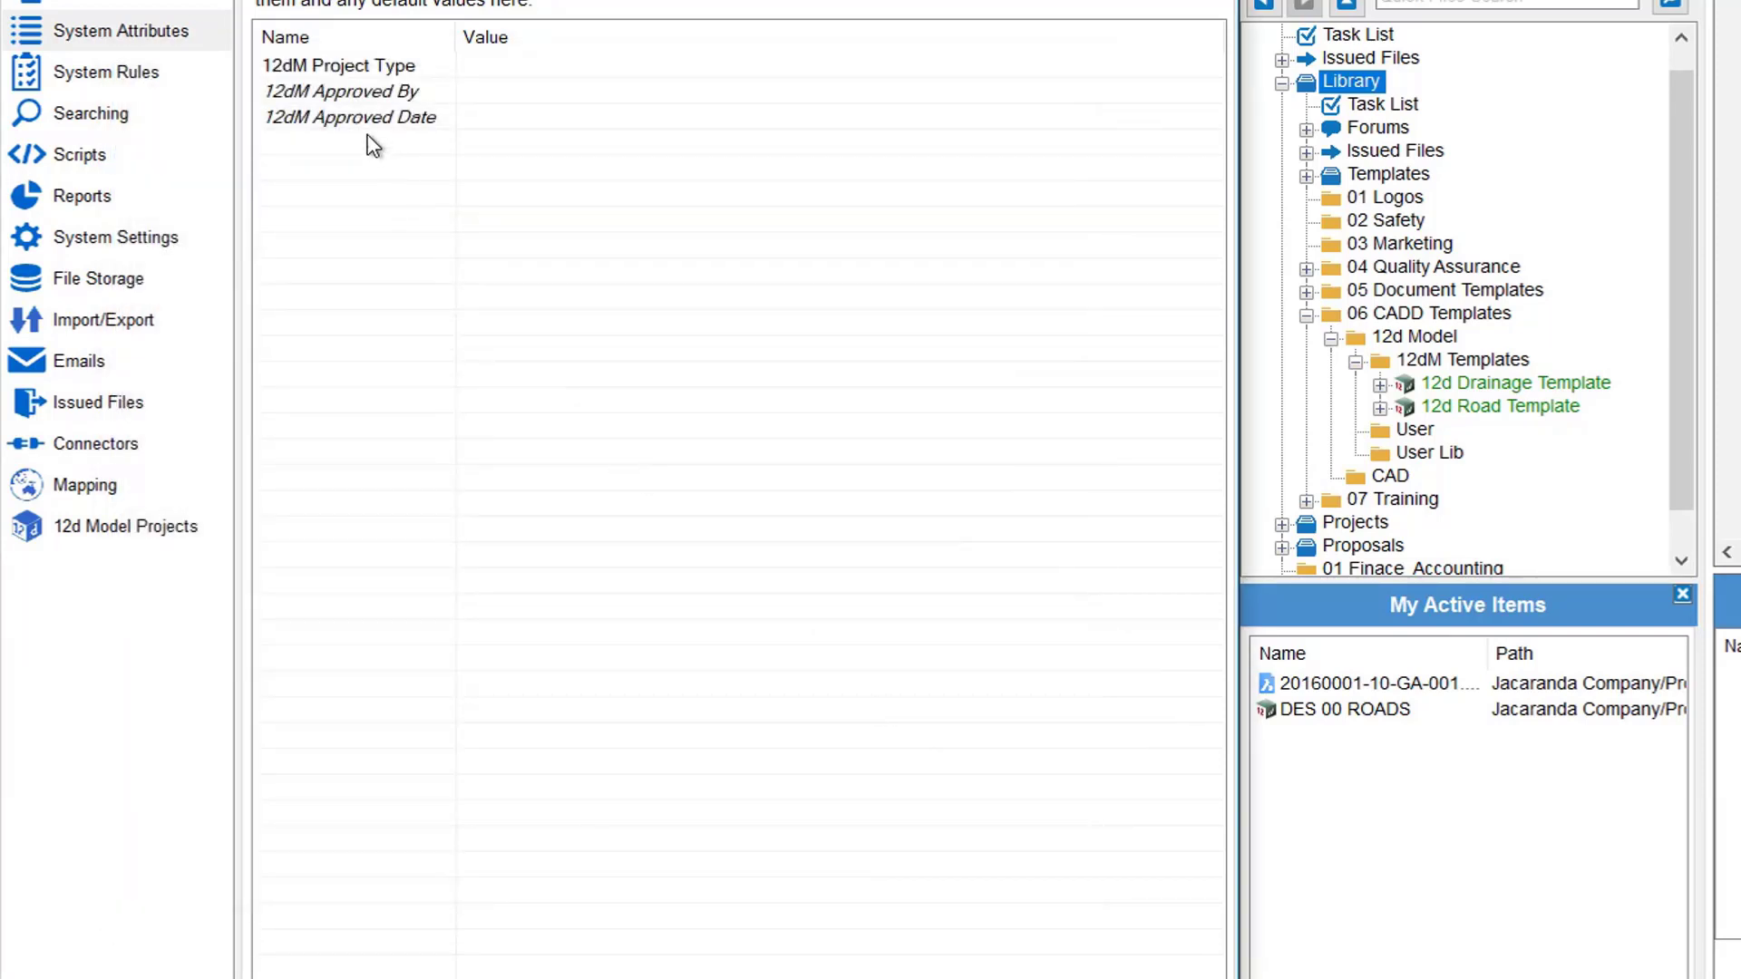
{"action": "left_click", "coordinate": [368, 123]}
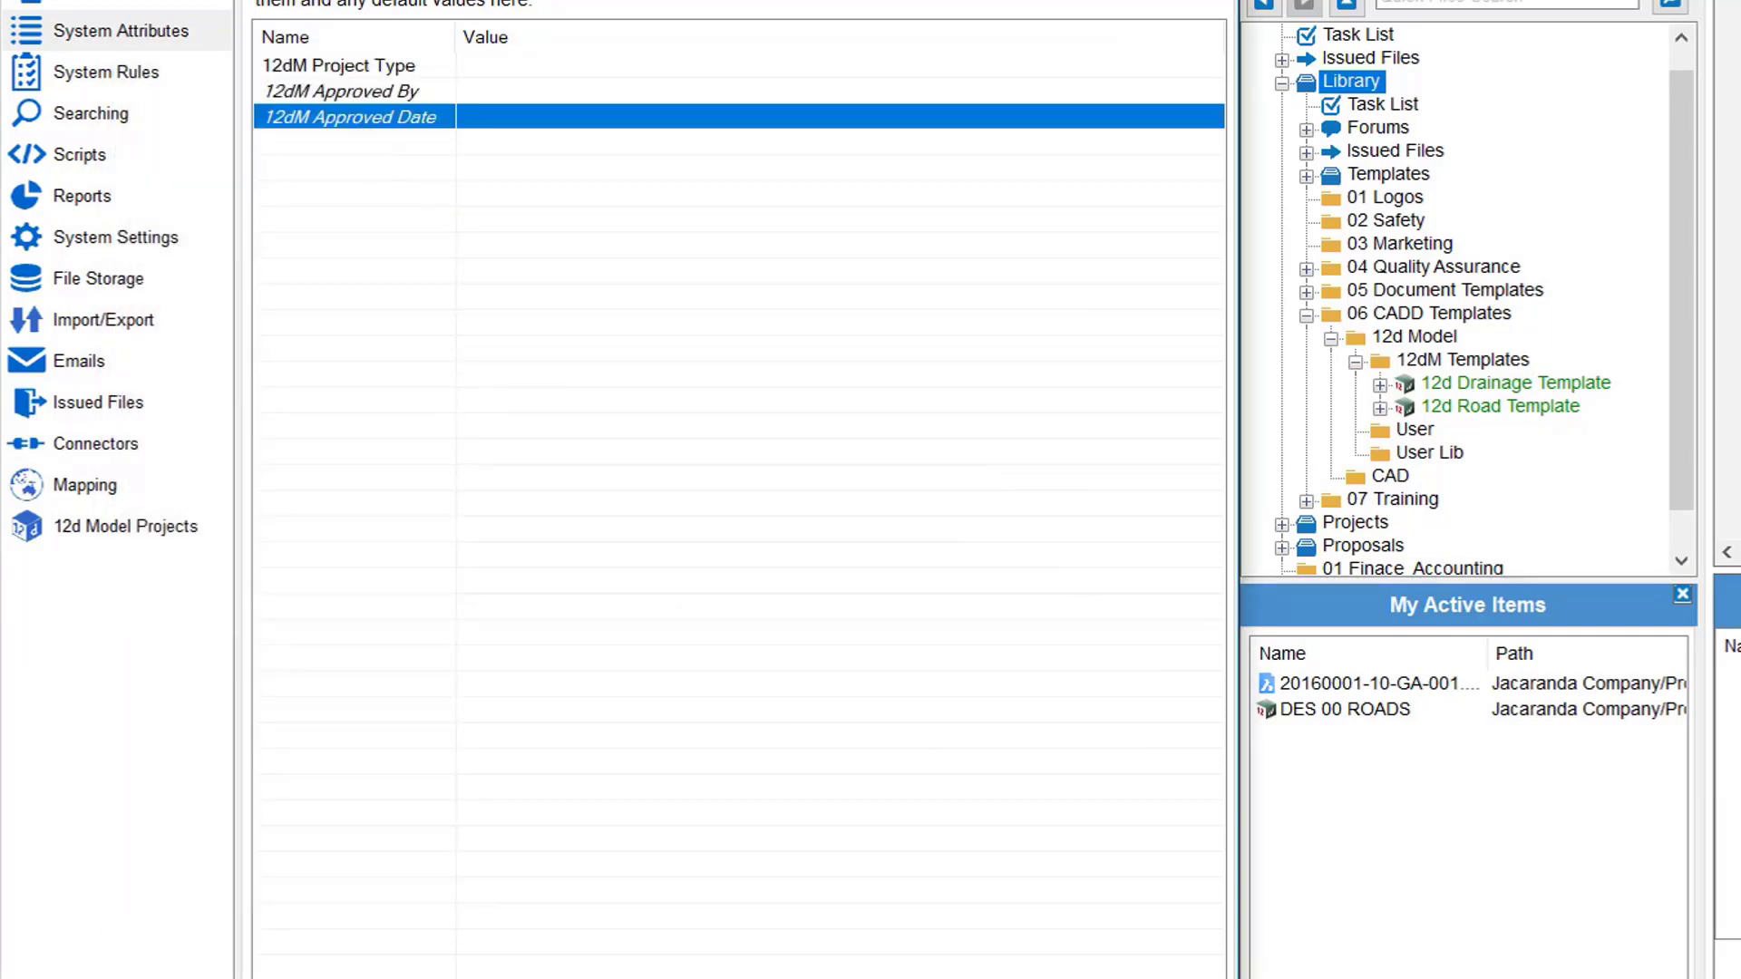
{"action": "left_click", "coordinate": [907, 978]}
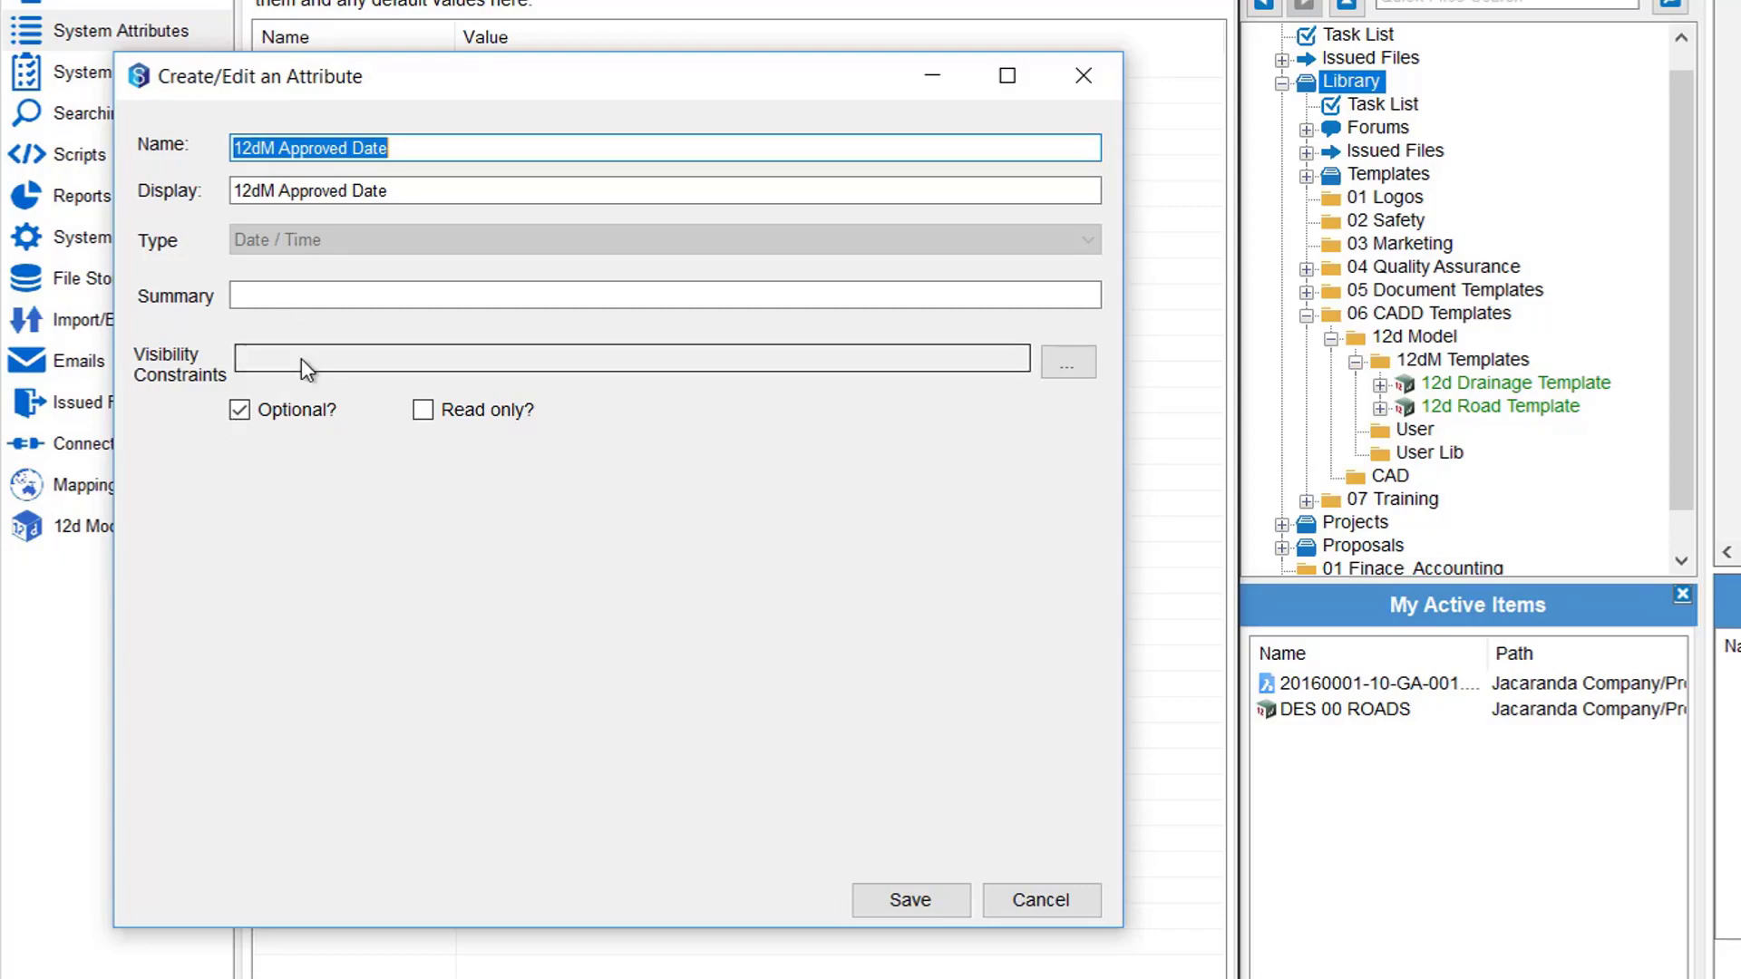
{"action": "left_click", "coordinate": [1041, 900]}
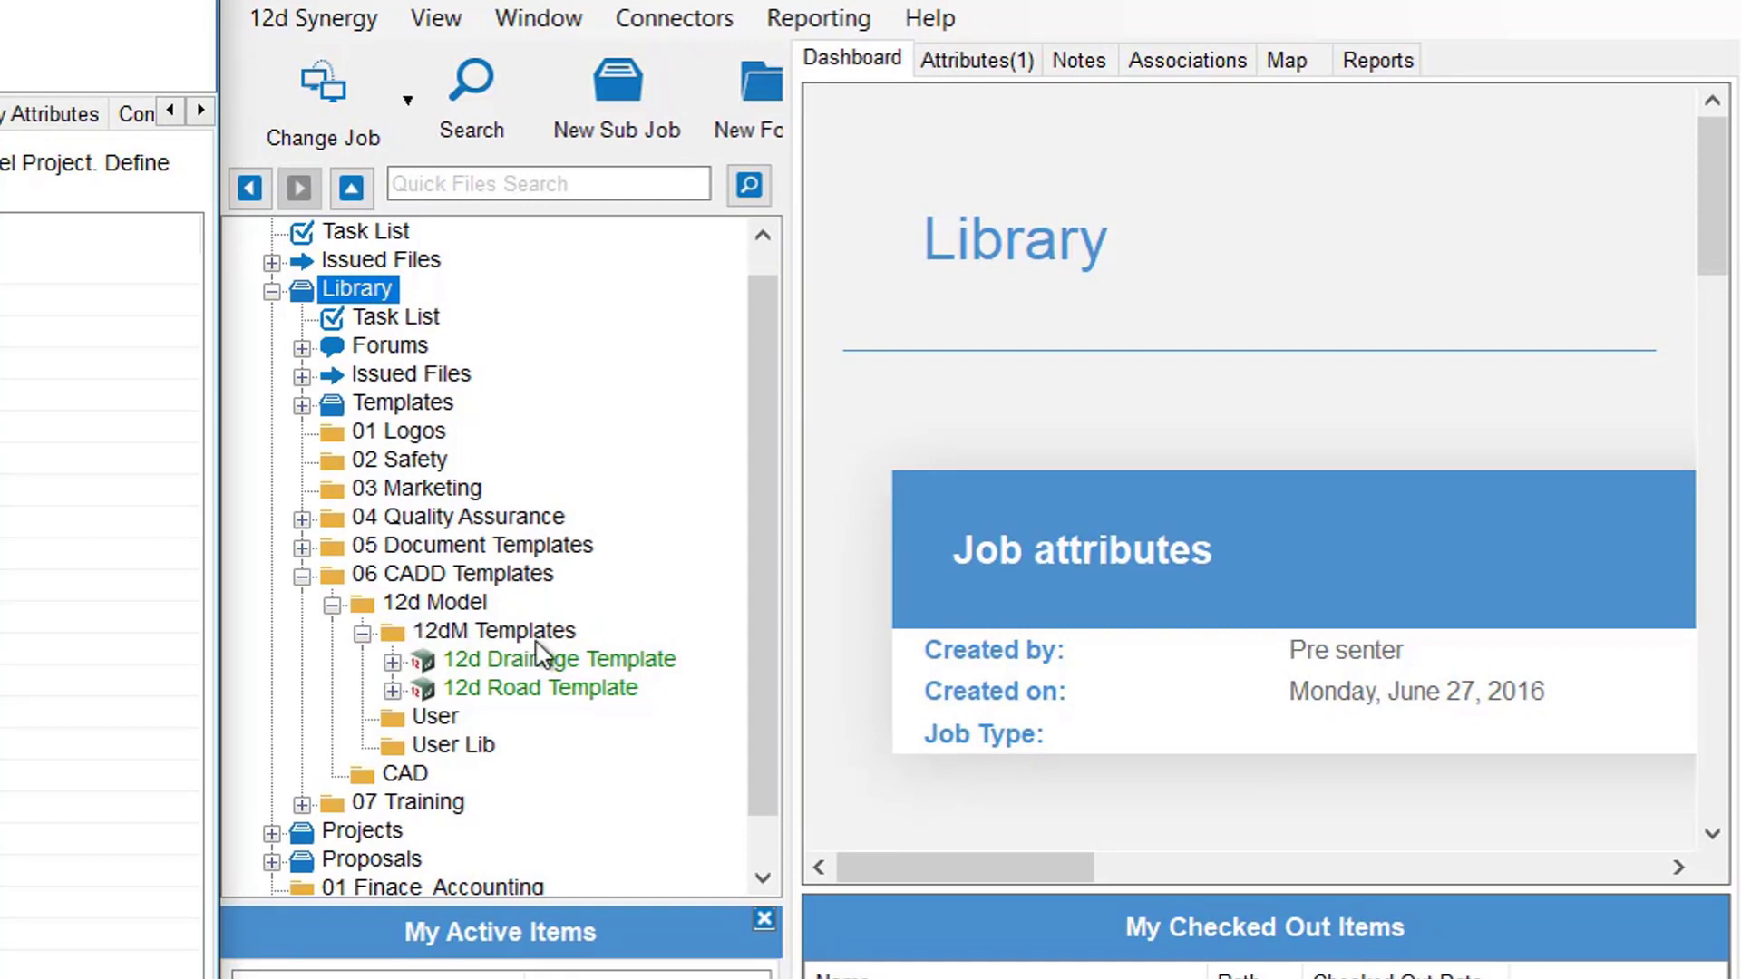
Browse the 12d Drainage Template's working folder in the library and view the drainage.4d file's details
{"action": "left_click", "coordinate": [504, 659]}
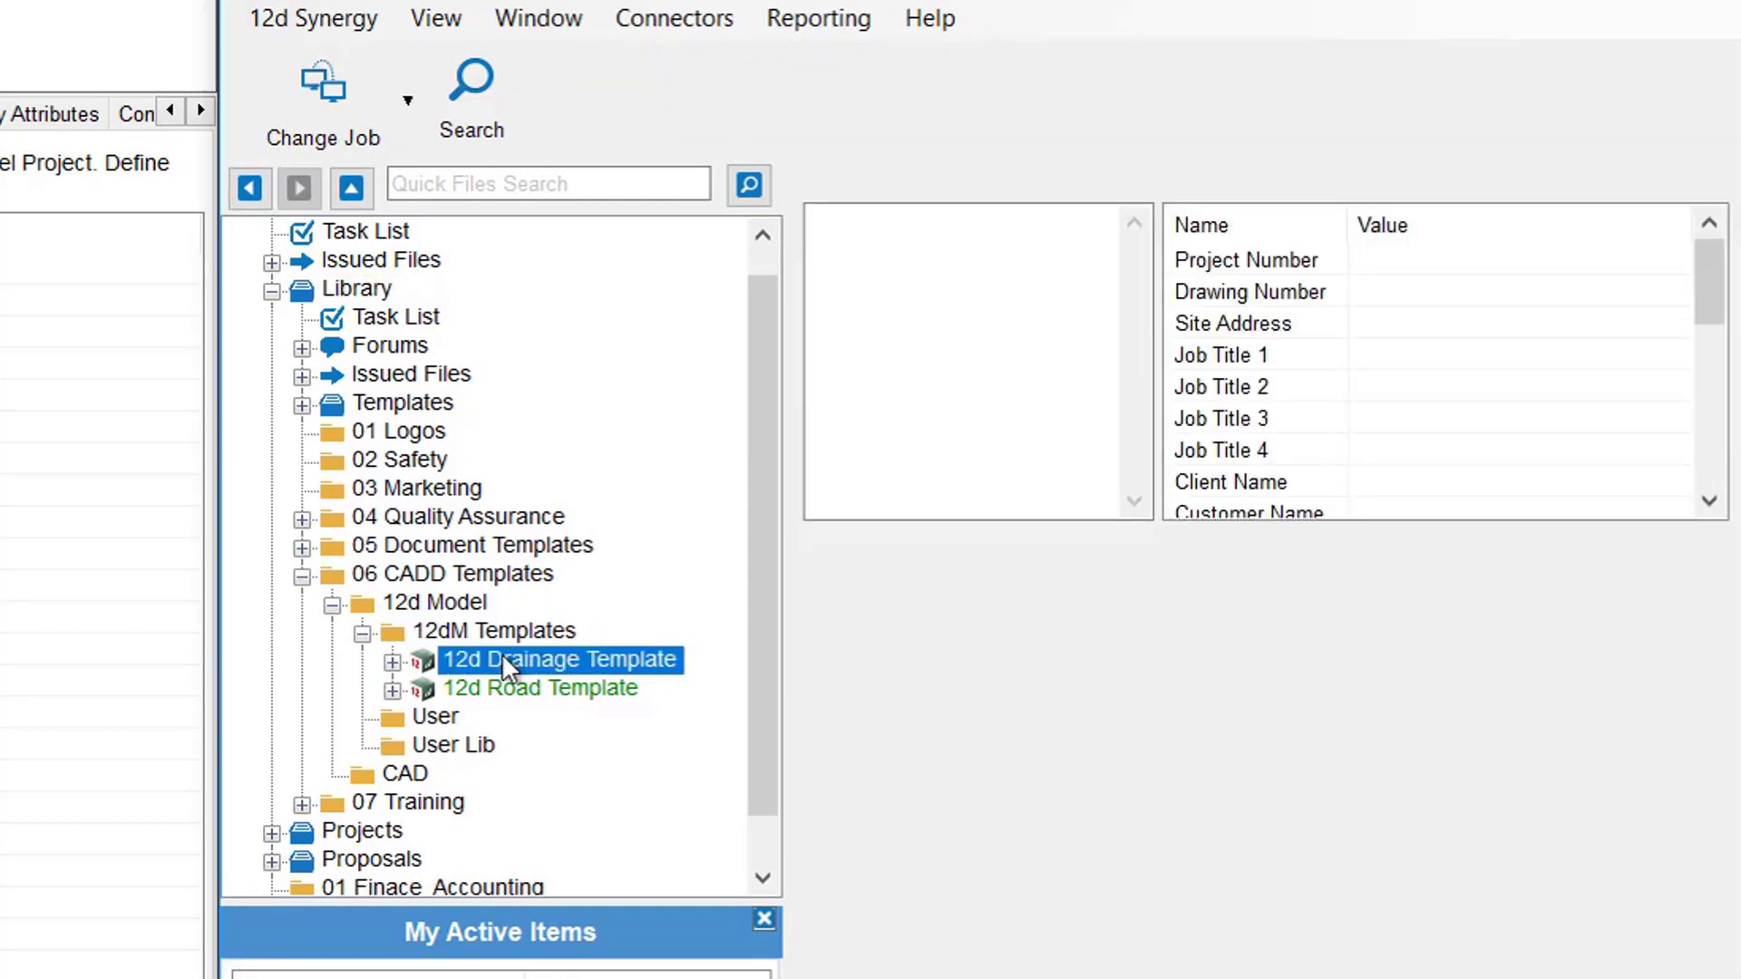
{"action": "left_click", "coordinate": [392, 661]}
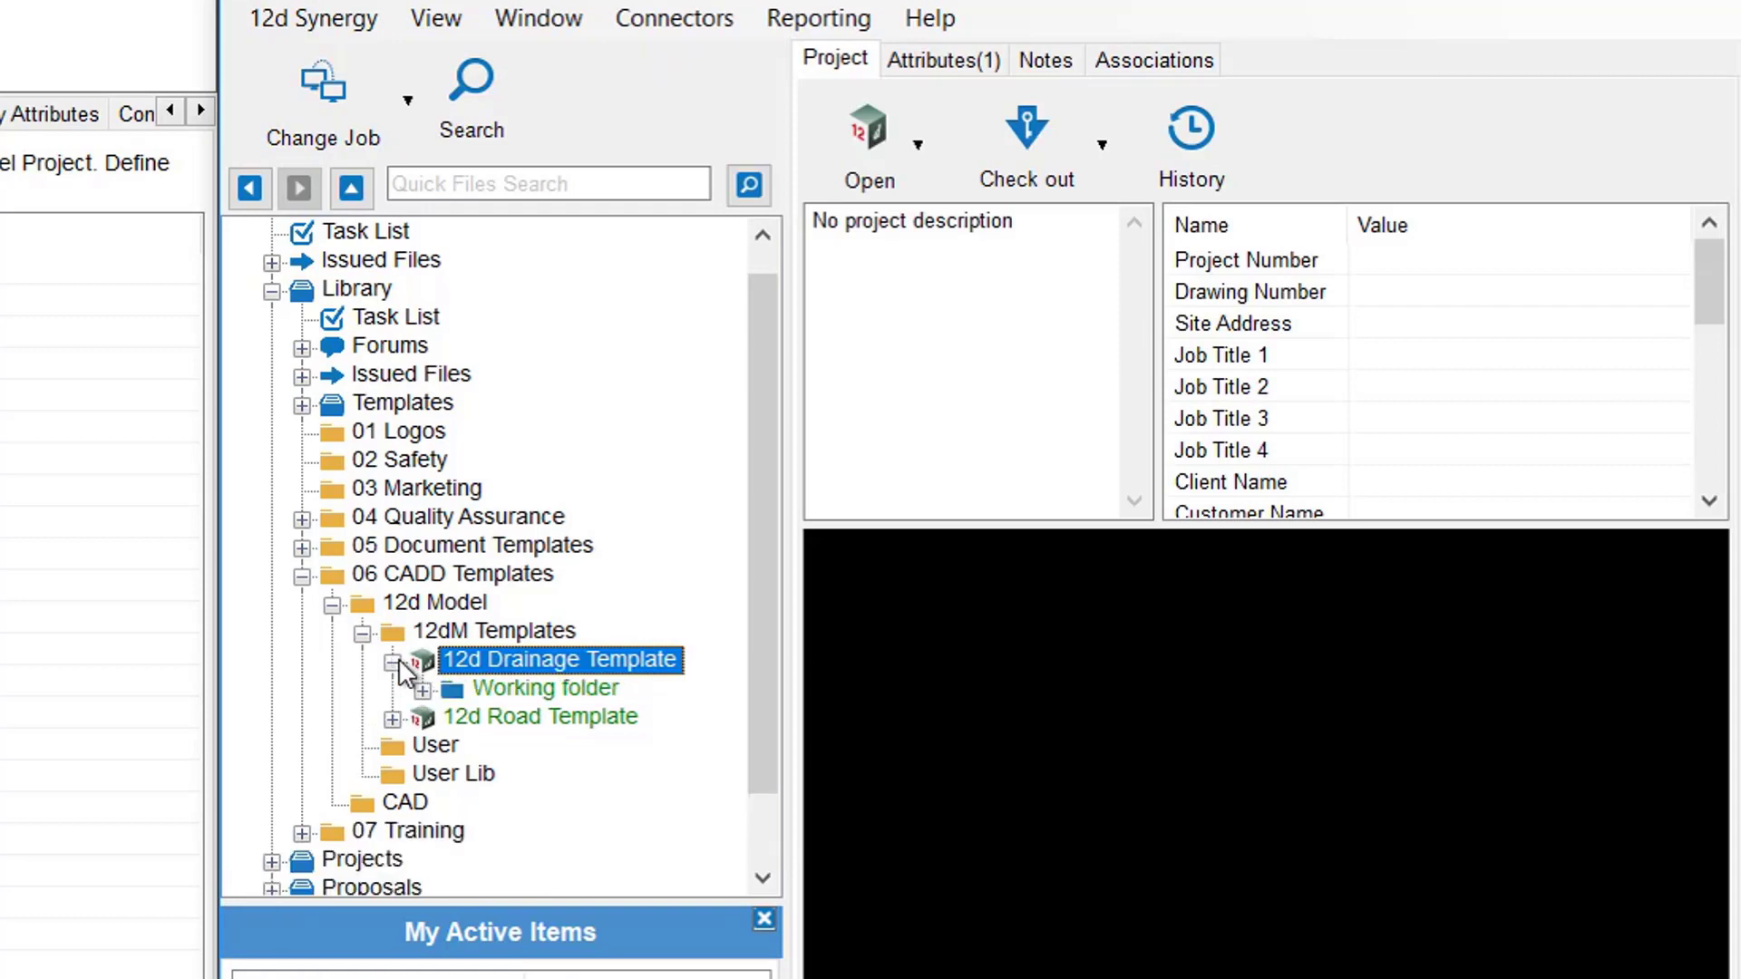
{"action": "left_click", "coordinate": [504, 685]}
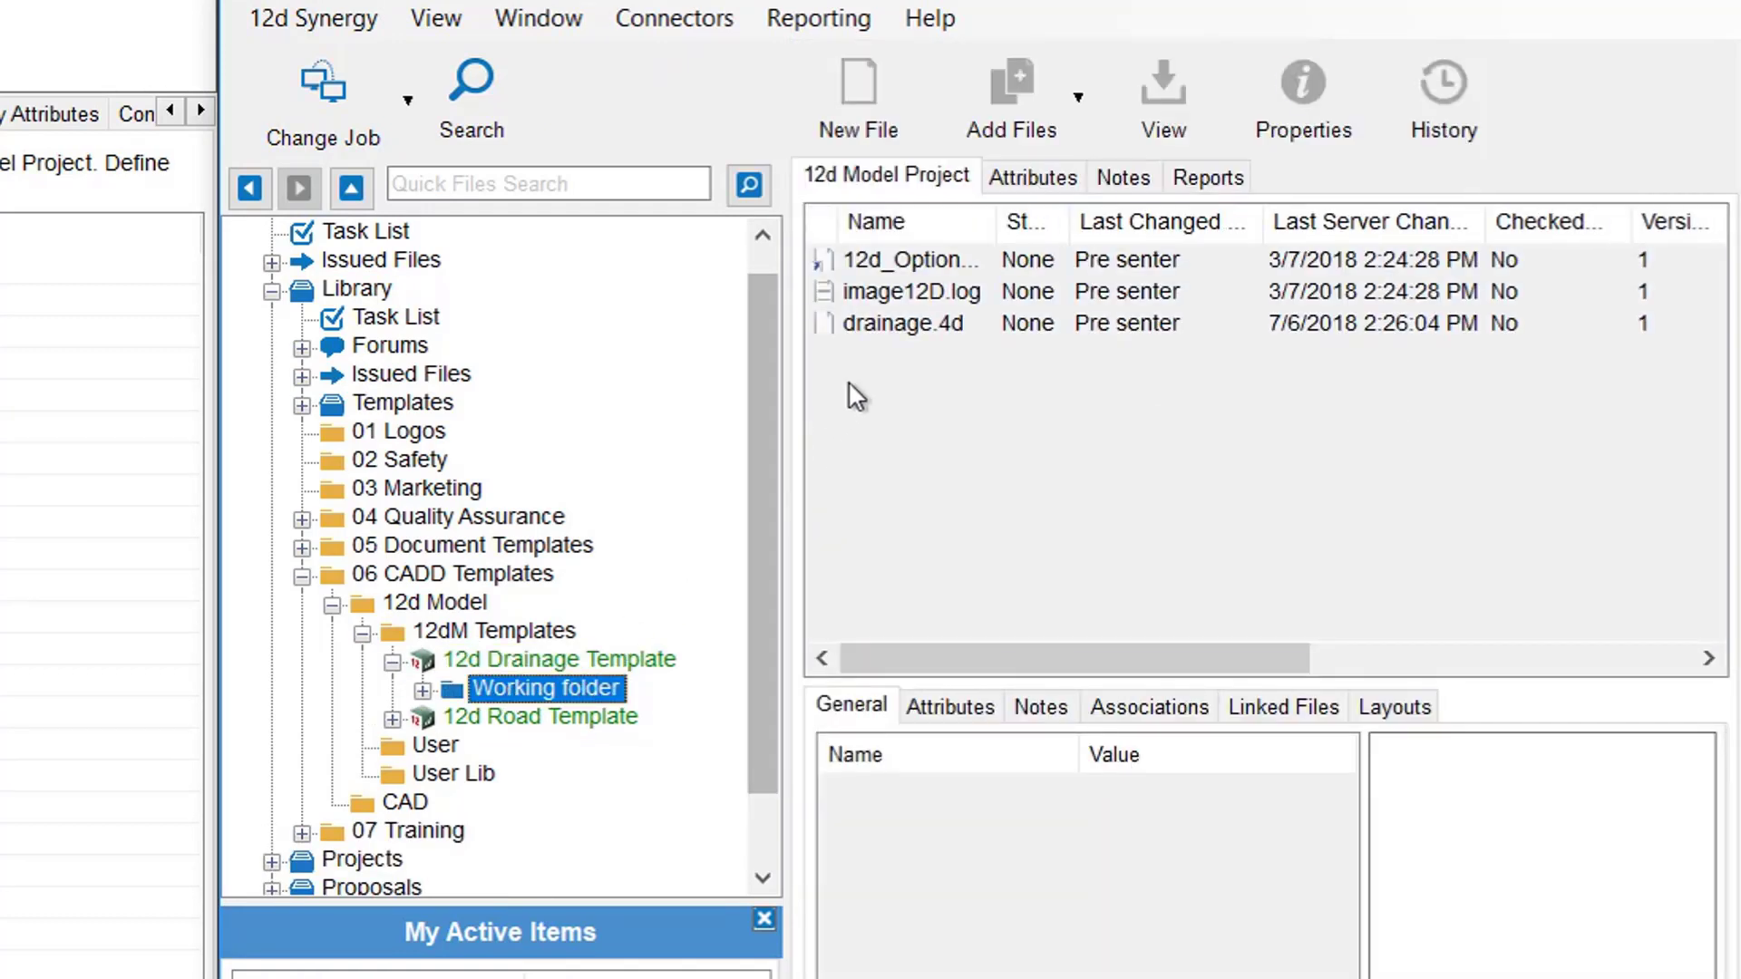
{"action": "left_click", "coordinate": [898, 328]}
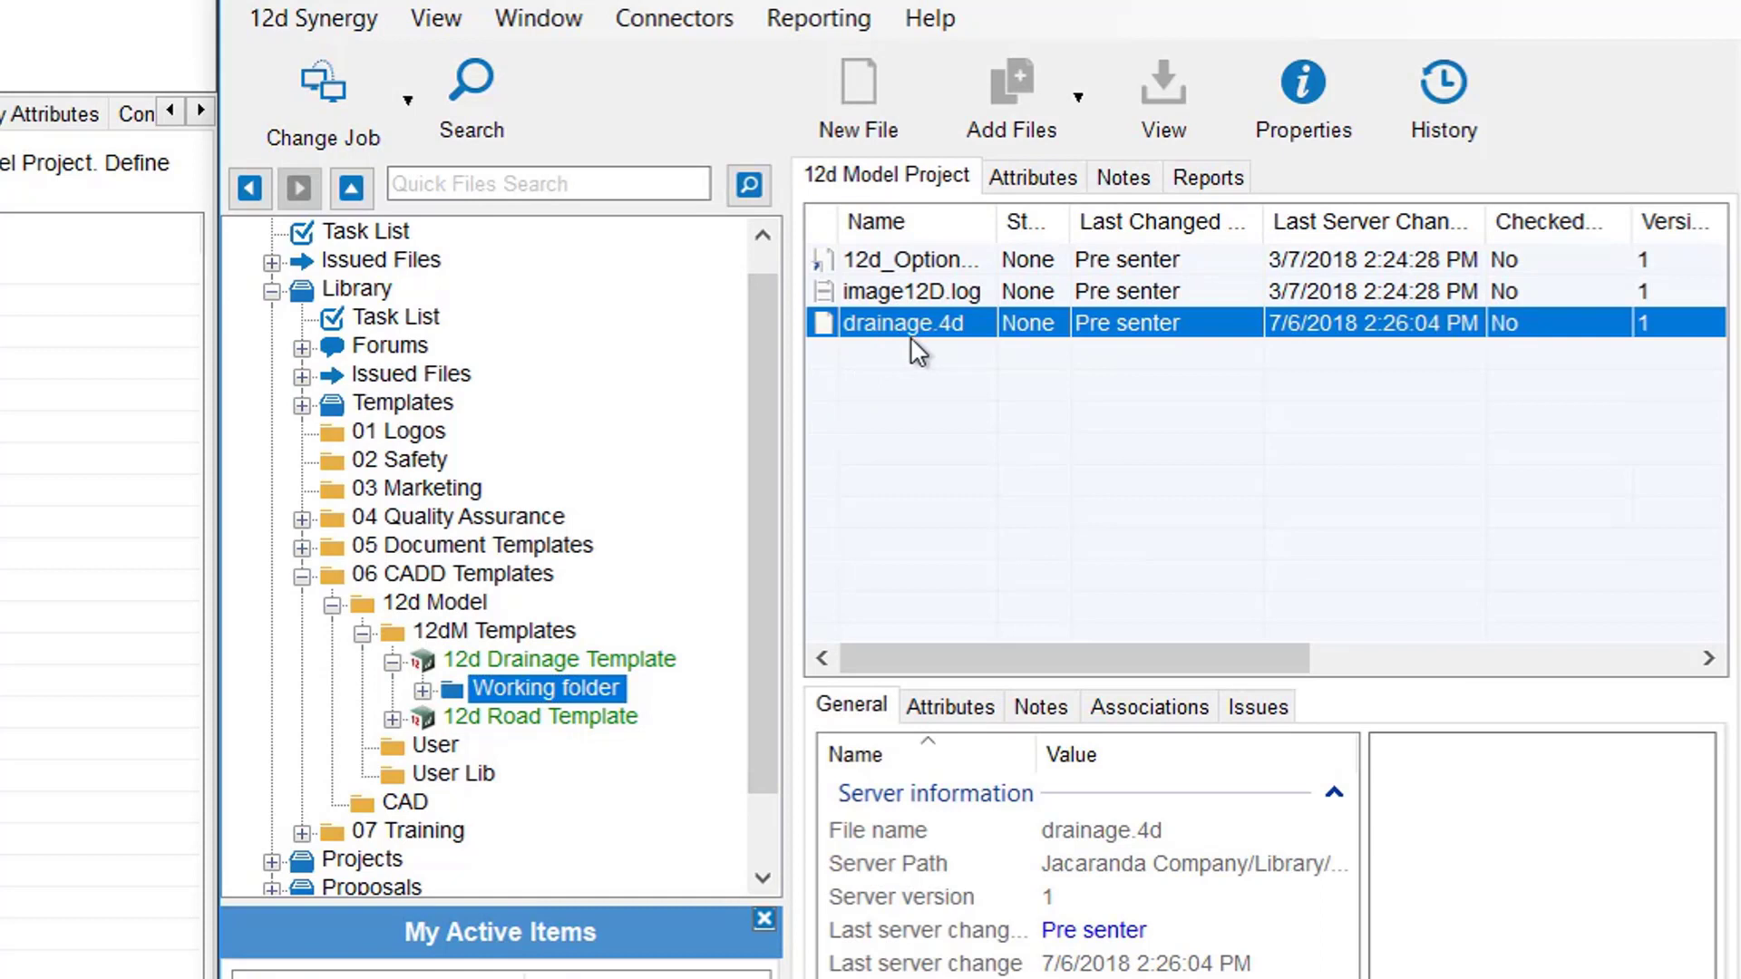
Browse the 12d Road Template's working folder, view the DESIGN.chain file's details and subfolders, and collapse both templates
{"action": "left_click", "coordinate": [391, 719]}
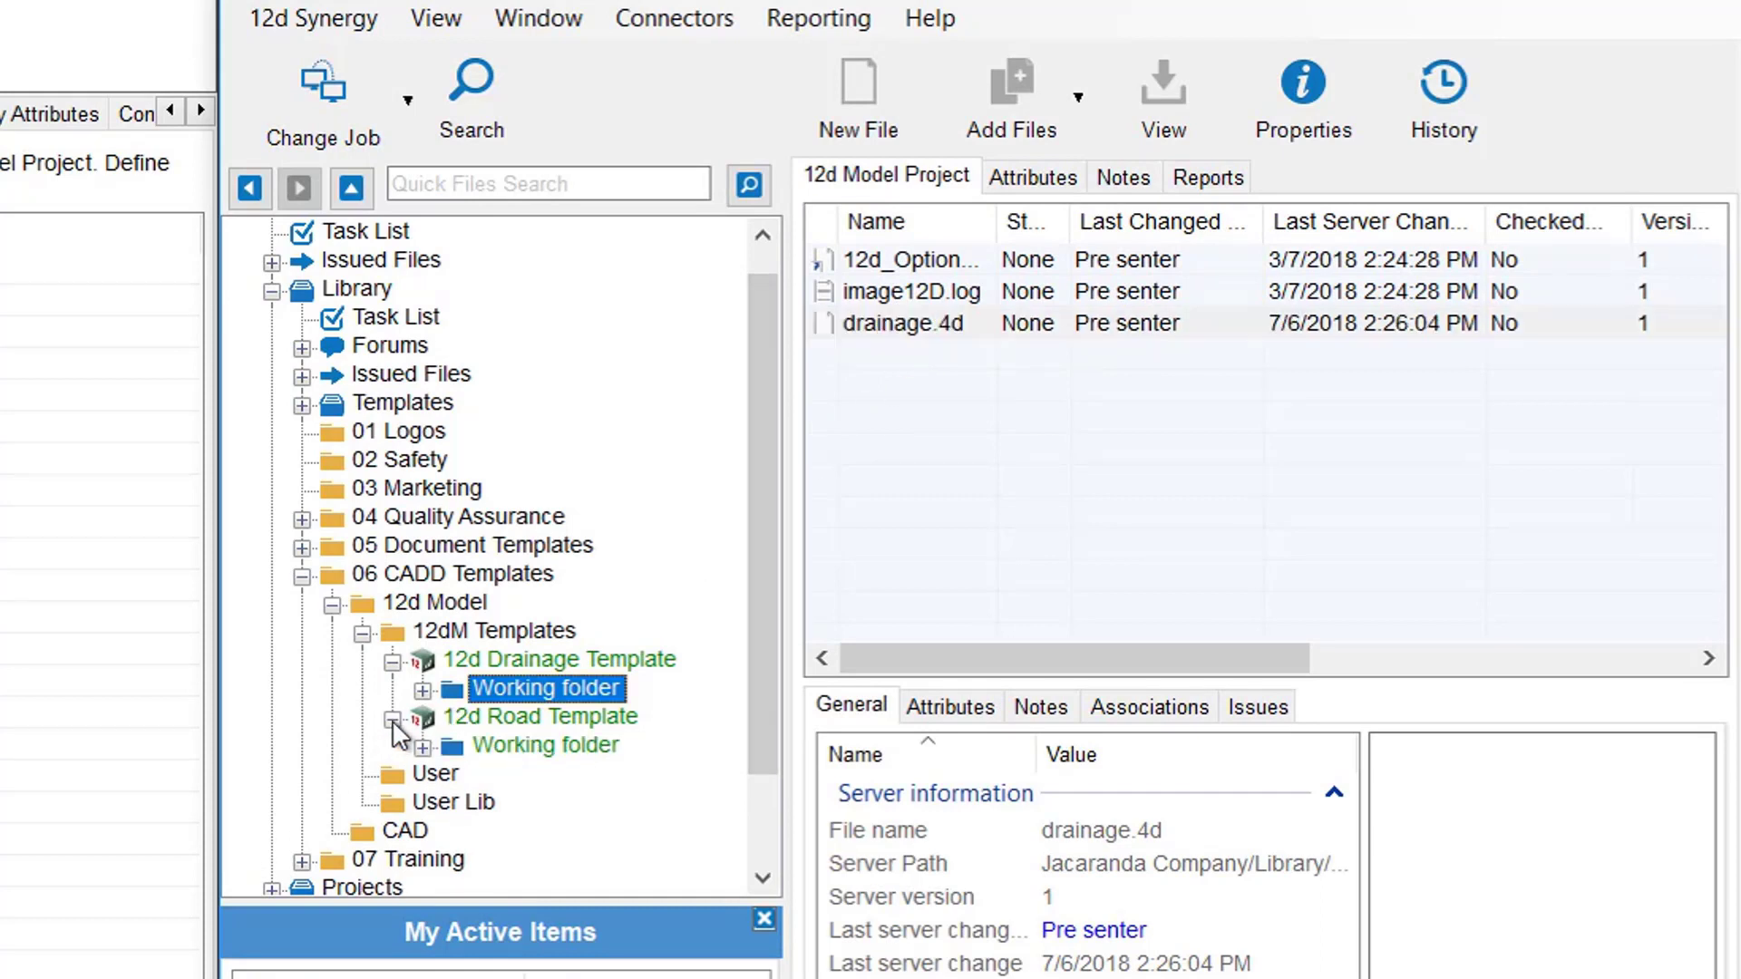
{"action": "left_click", "coordinate": [504, 746]}
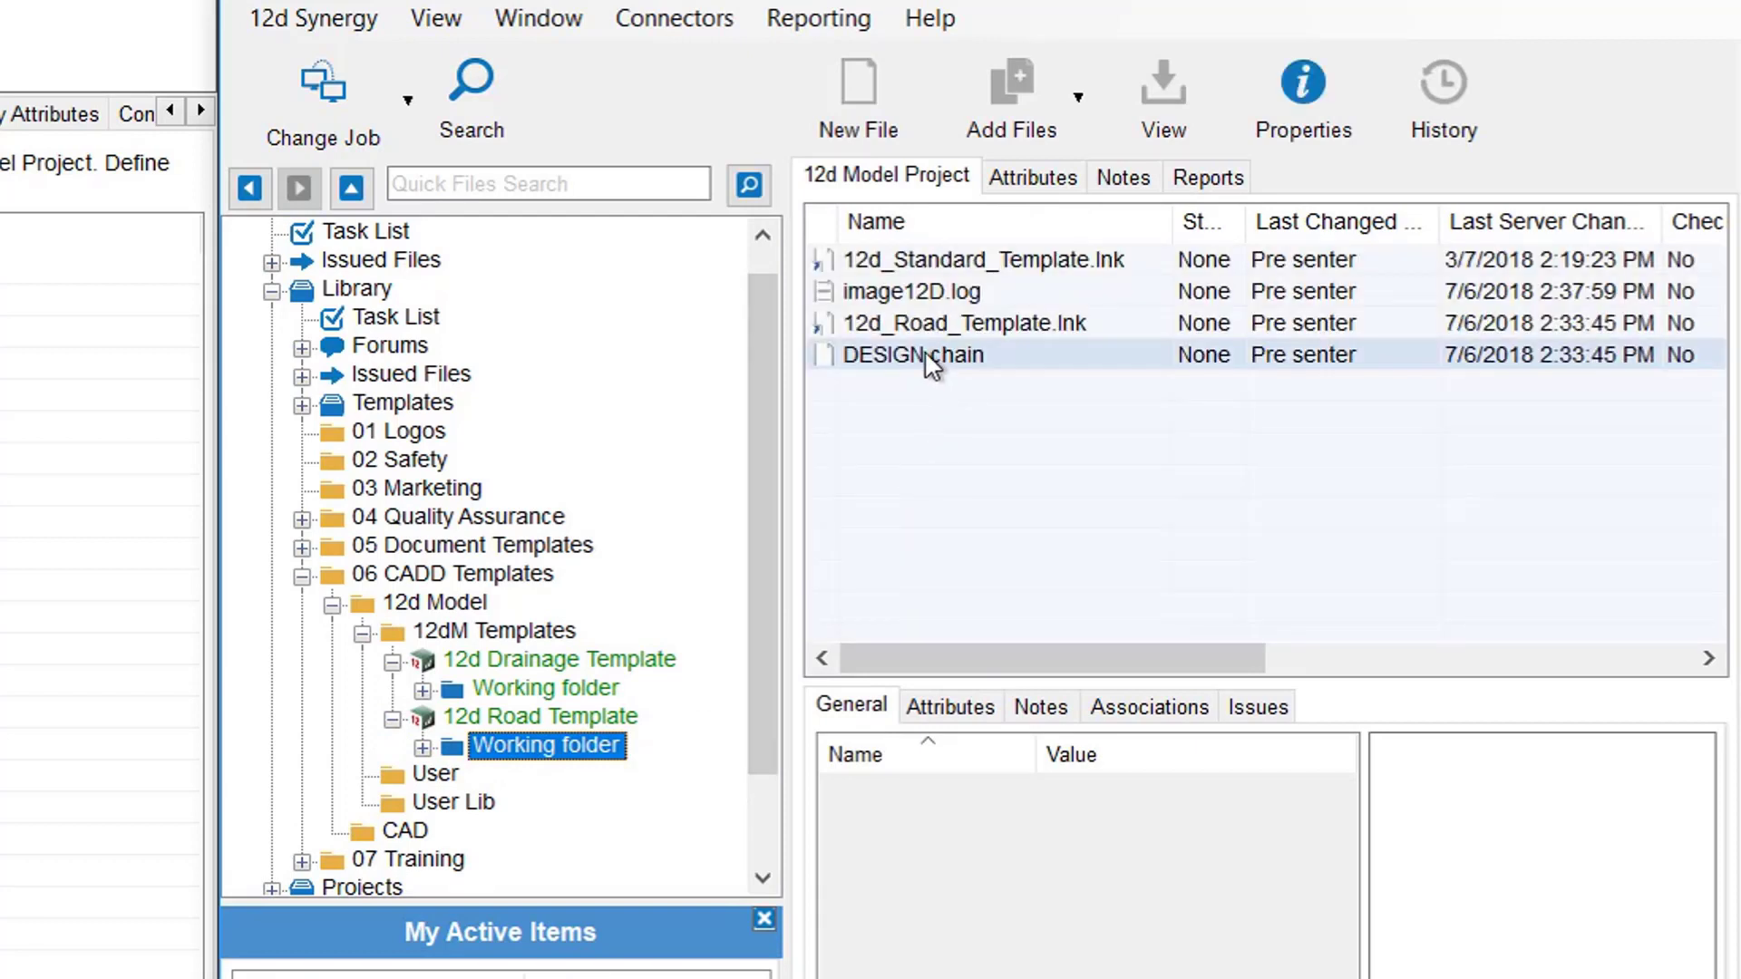
{"action": "left_click", "coordinate": [902, 354]}
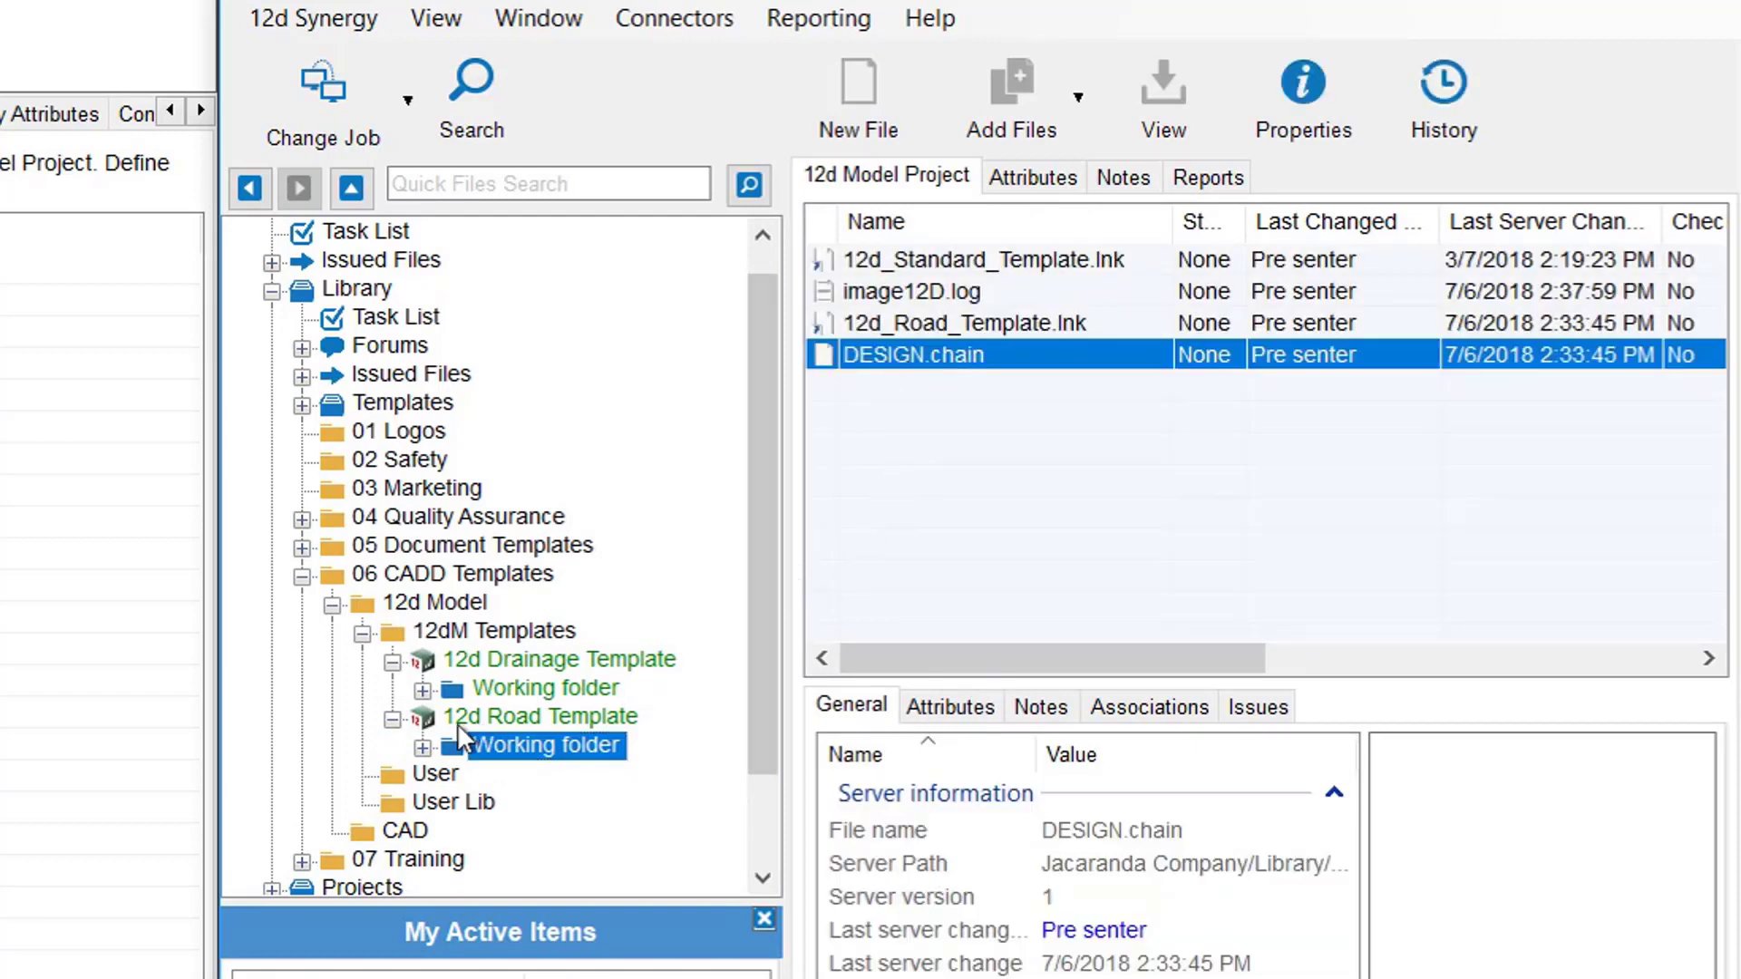
{"action": "left_click", "coordinate": [423, 747]}
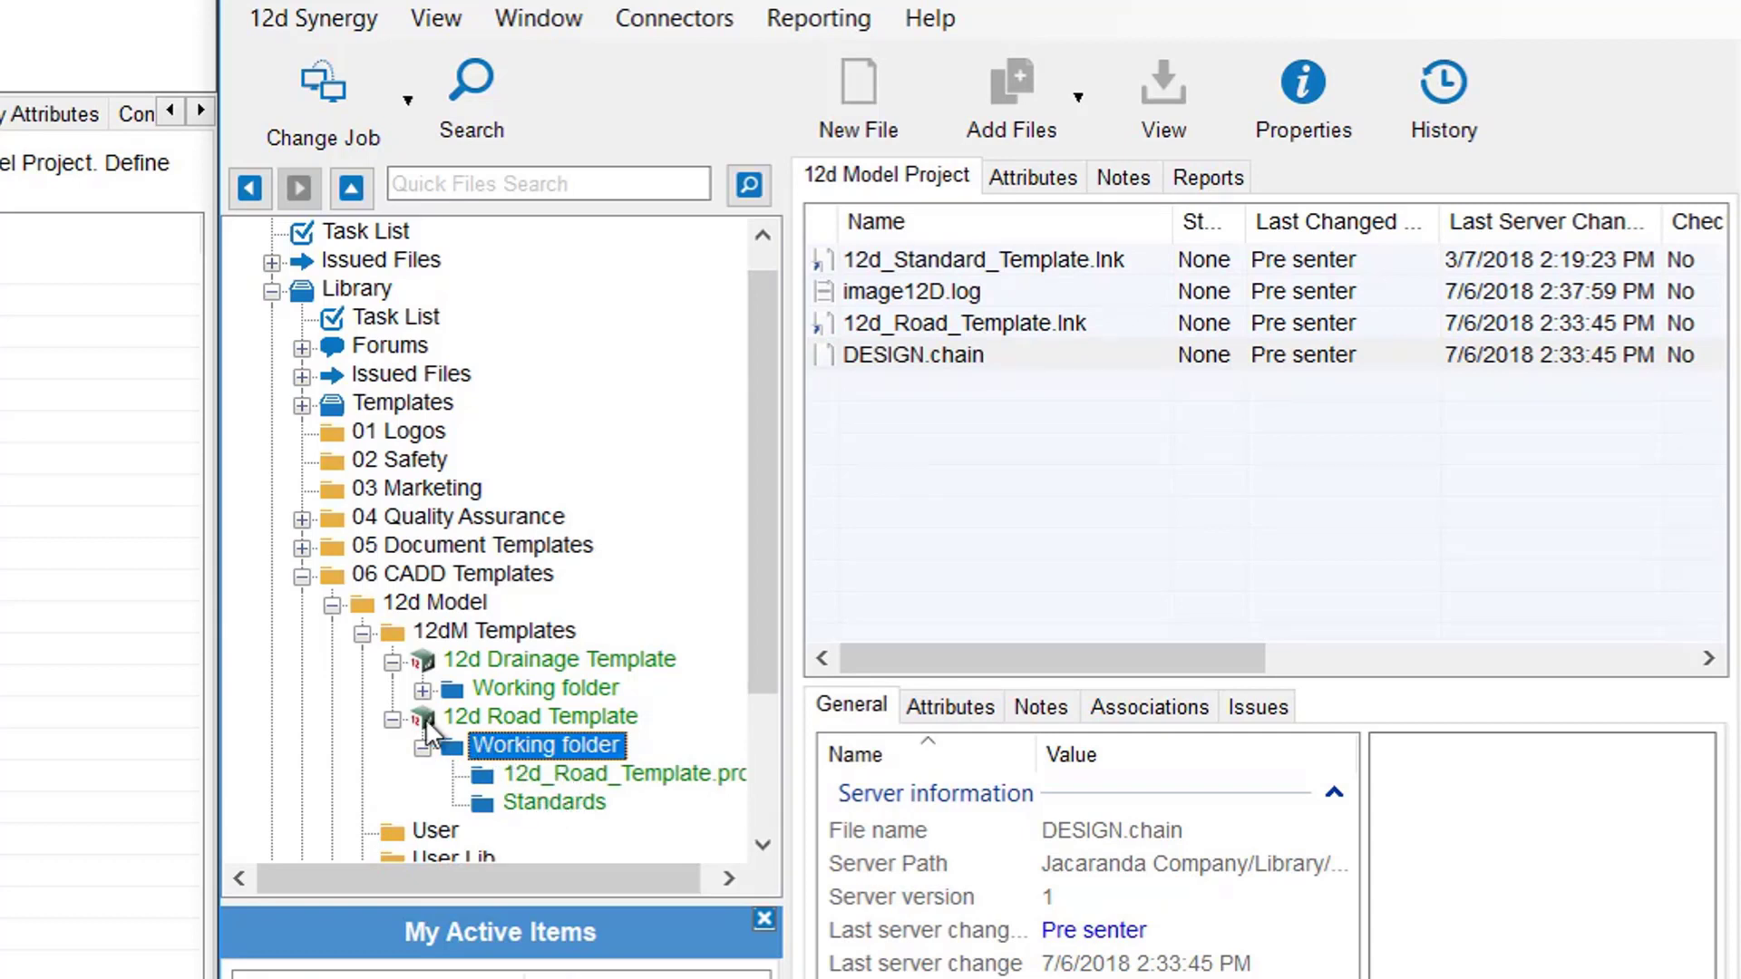
{"action": "left_click", "coordinate": [396, 721]}
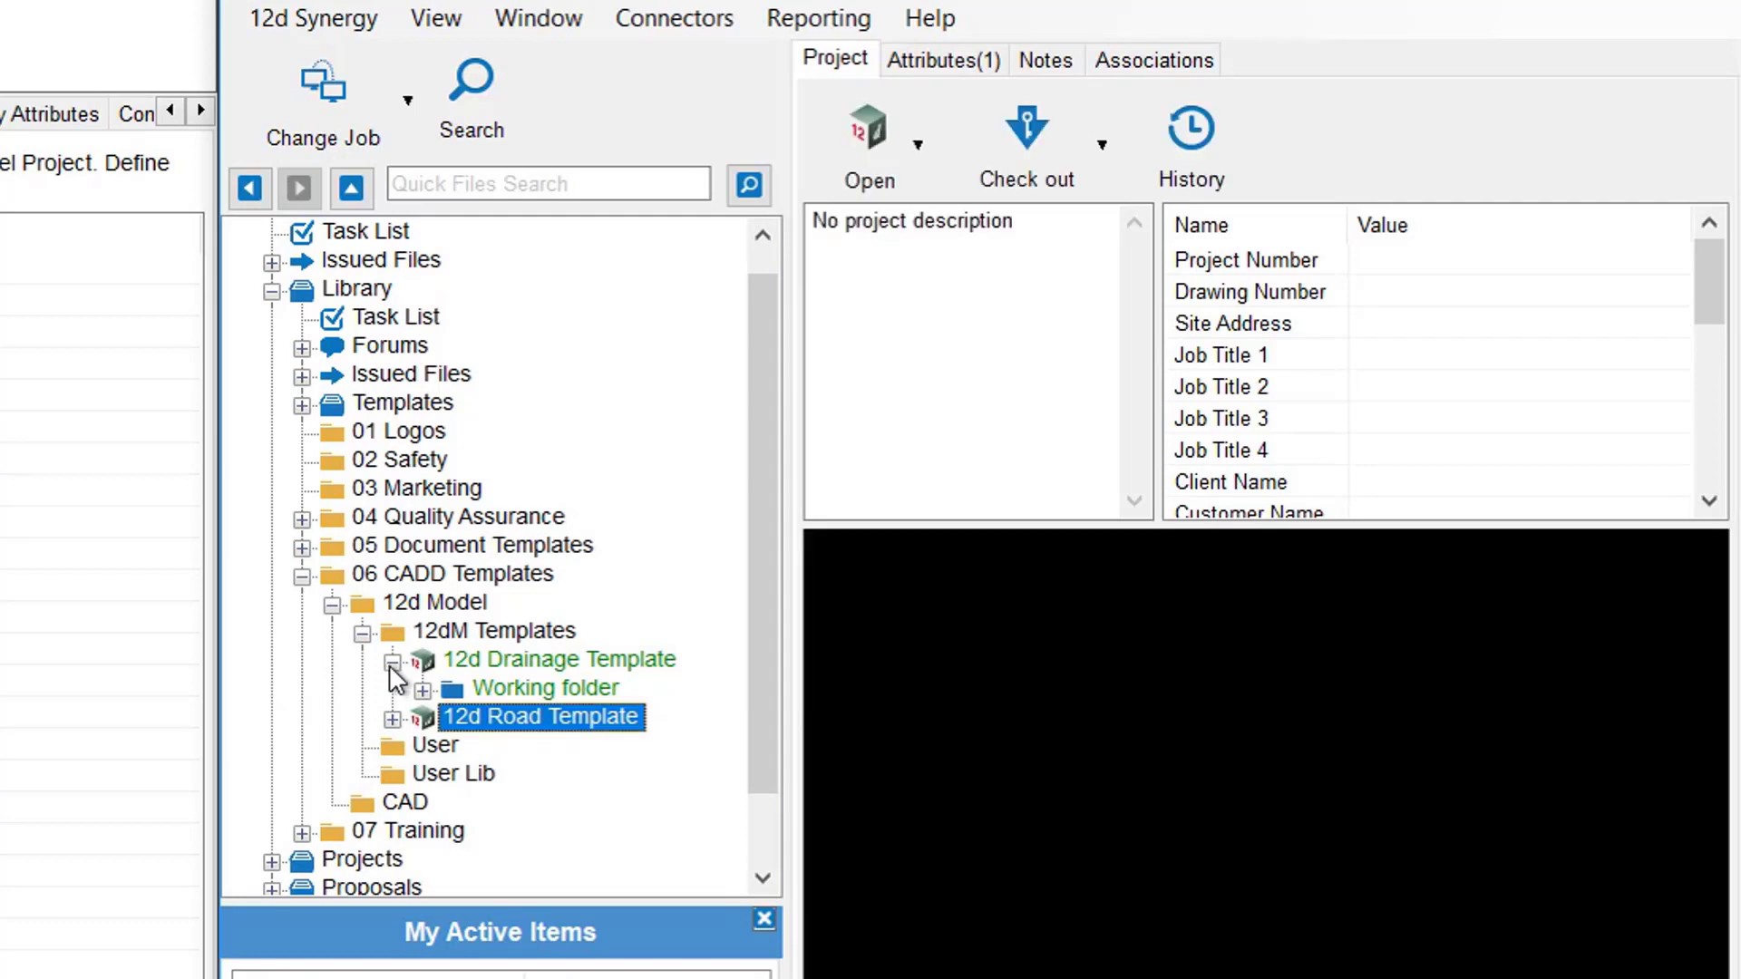
{"action": "left_click", "coordinate": [396, 663]}
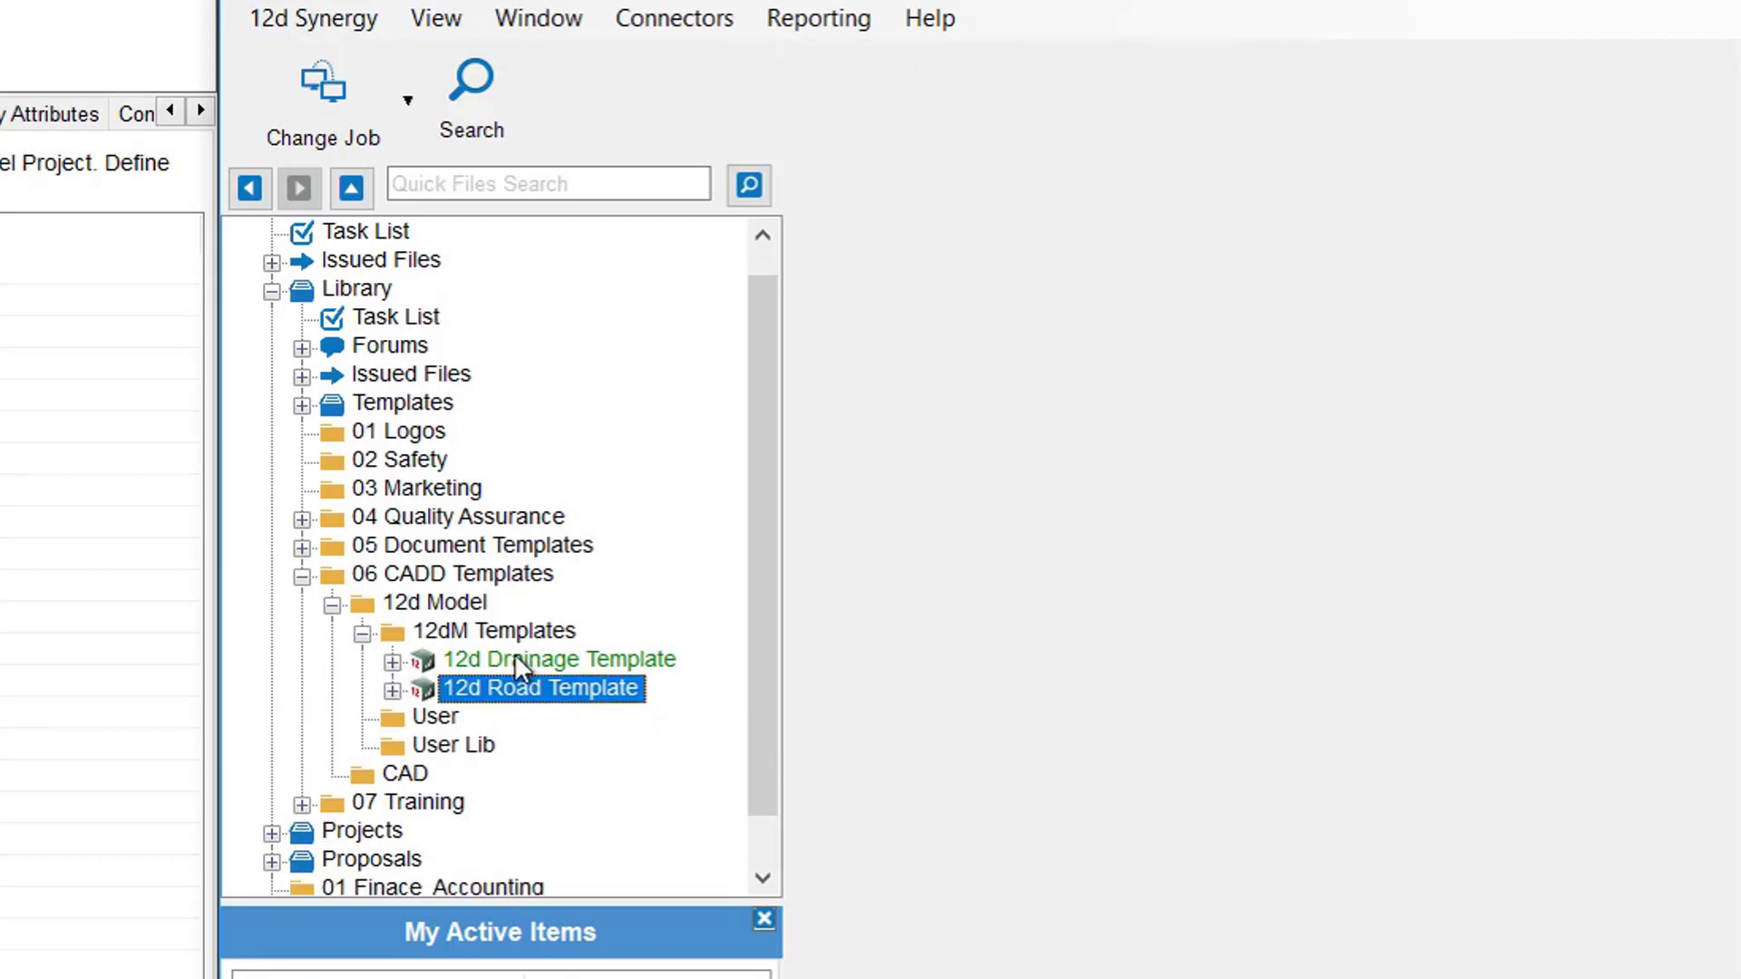
Check the 12dM Project Type attribute assigned to the 12d Drainage Template and the 12d Road Template
{"action": "left_click", "coordinate": [514, 655]}
{"action": "left_click", "coordinate": [927, 58]}
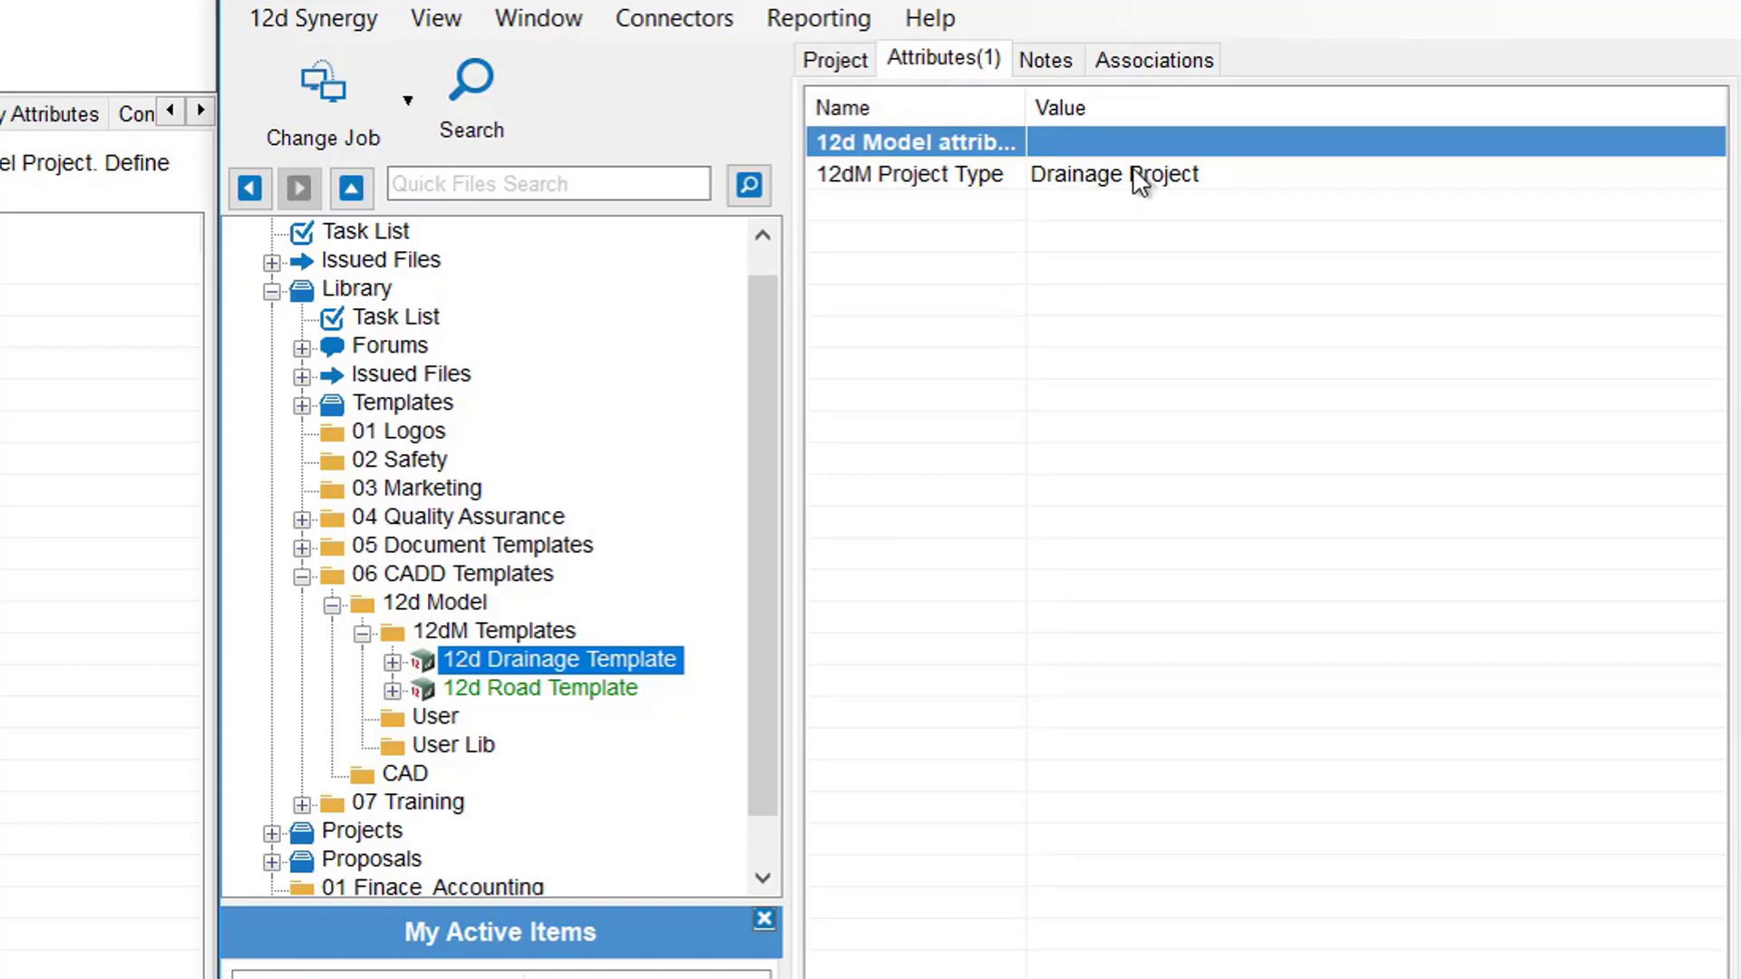
{"action": "left_click", "coordinate": [585, 689]}
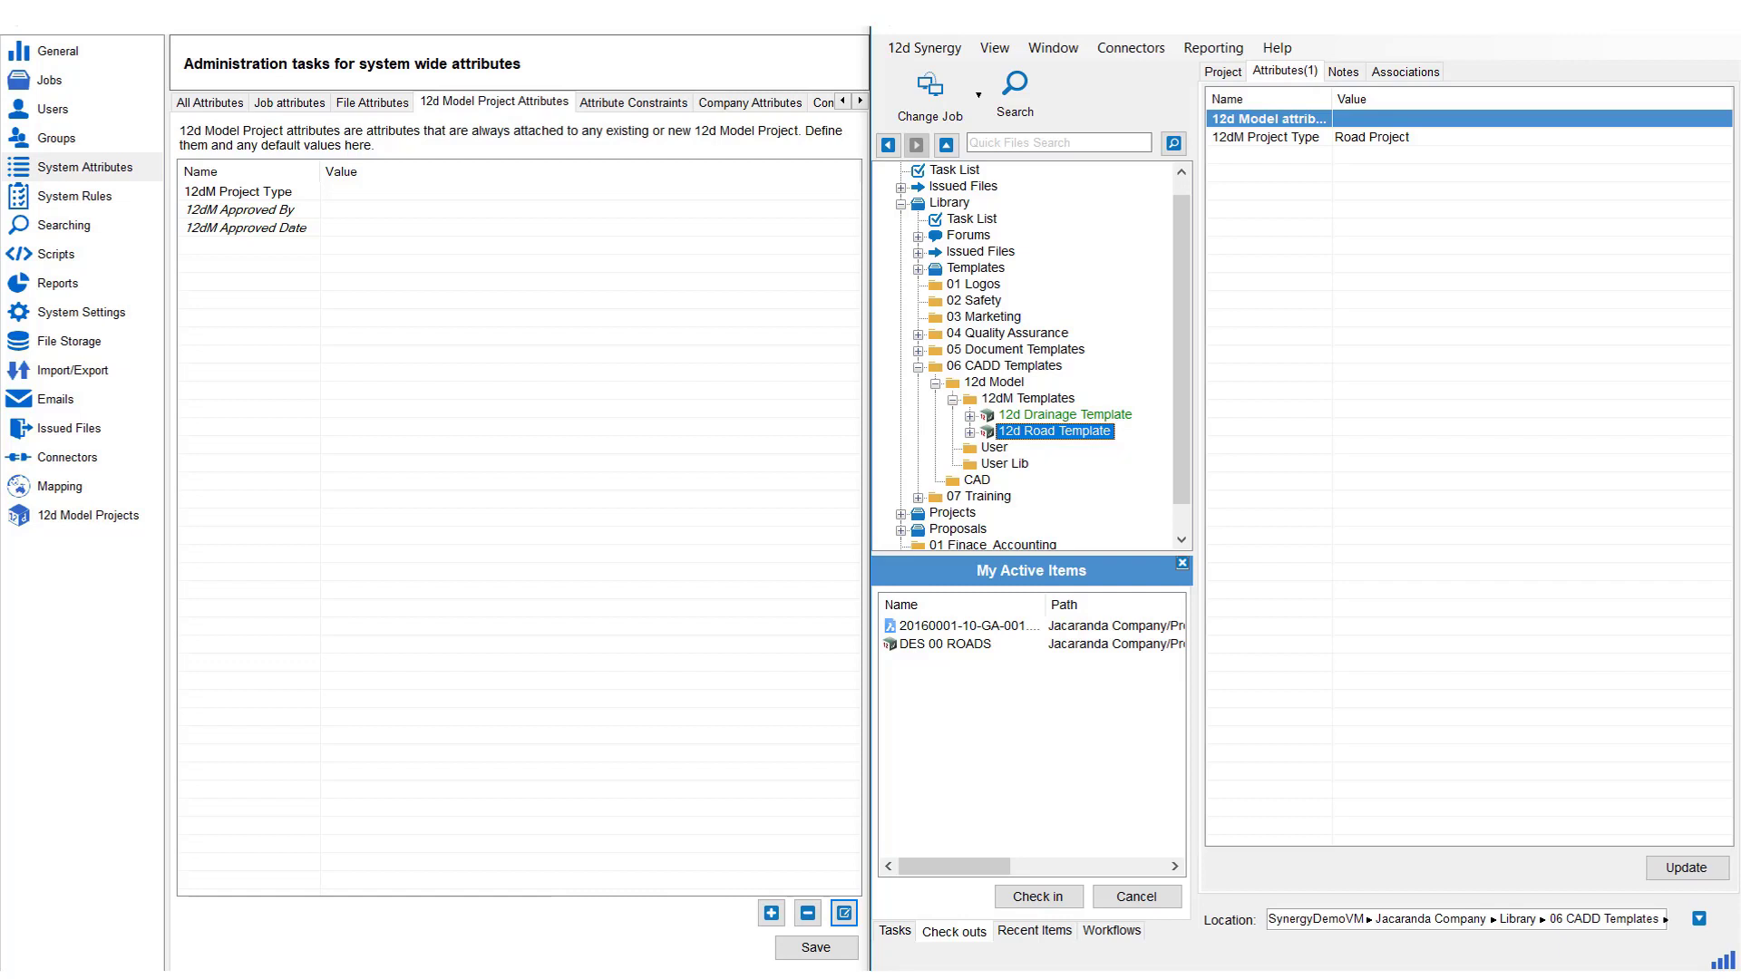
Find the 12dM Type attribute among all system attributes and examine its definition and list entries without changing it
{"action": "left_click", "coordinate": [68, 168]}
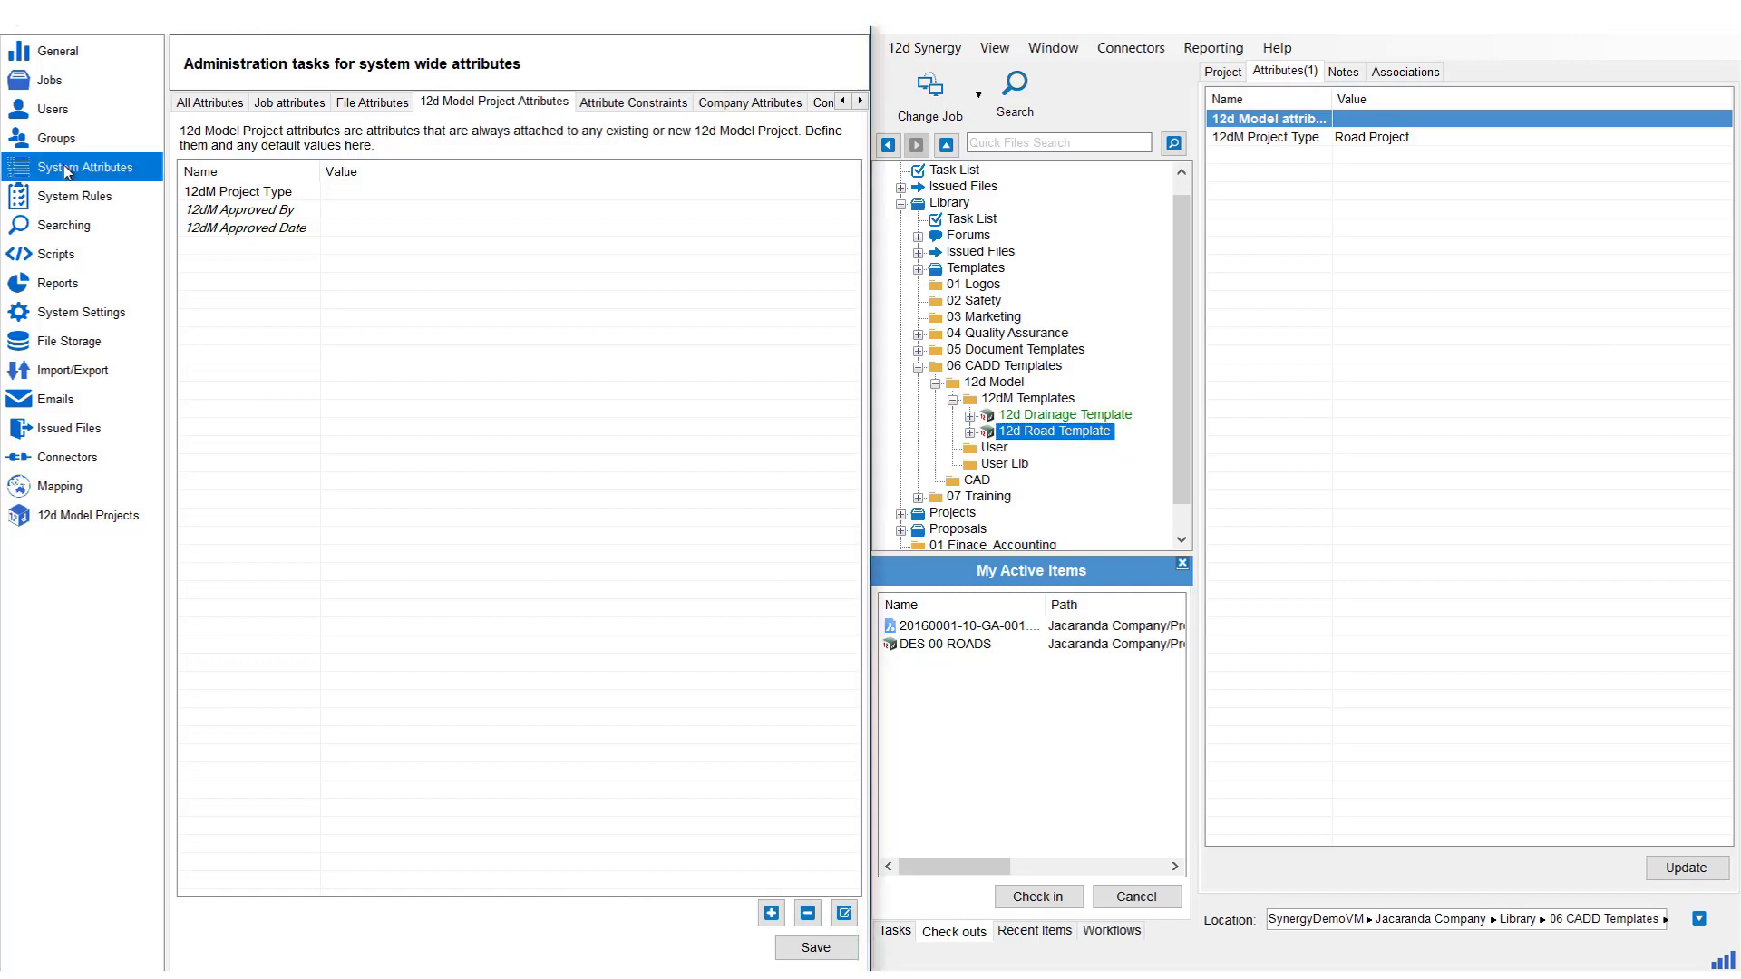
{"action": "left_click", "coordinate": [180, 103]}
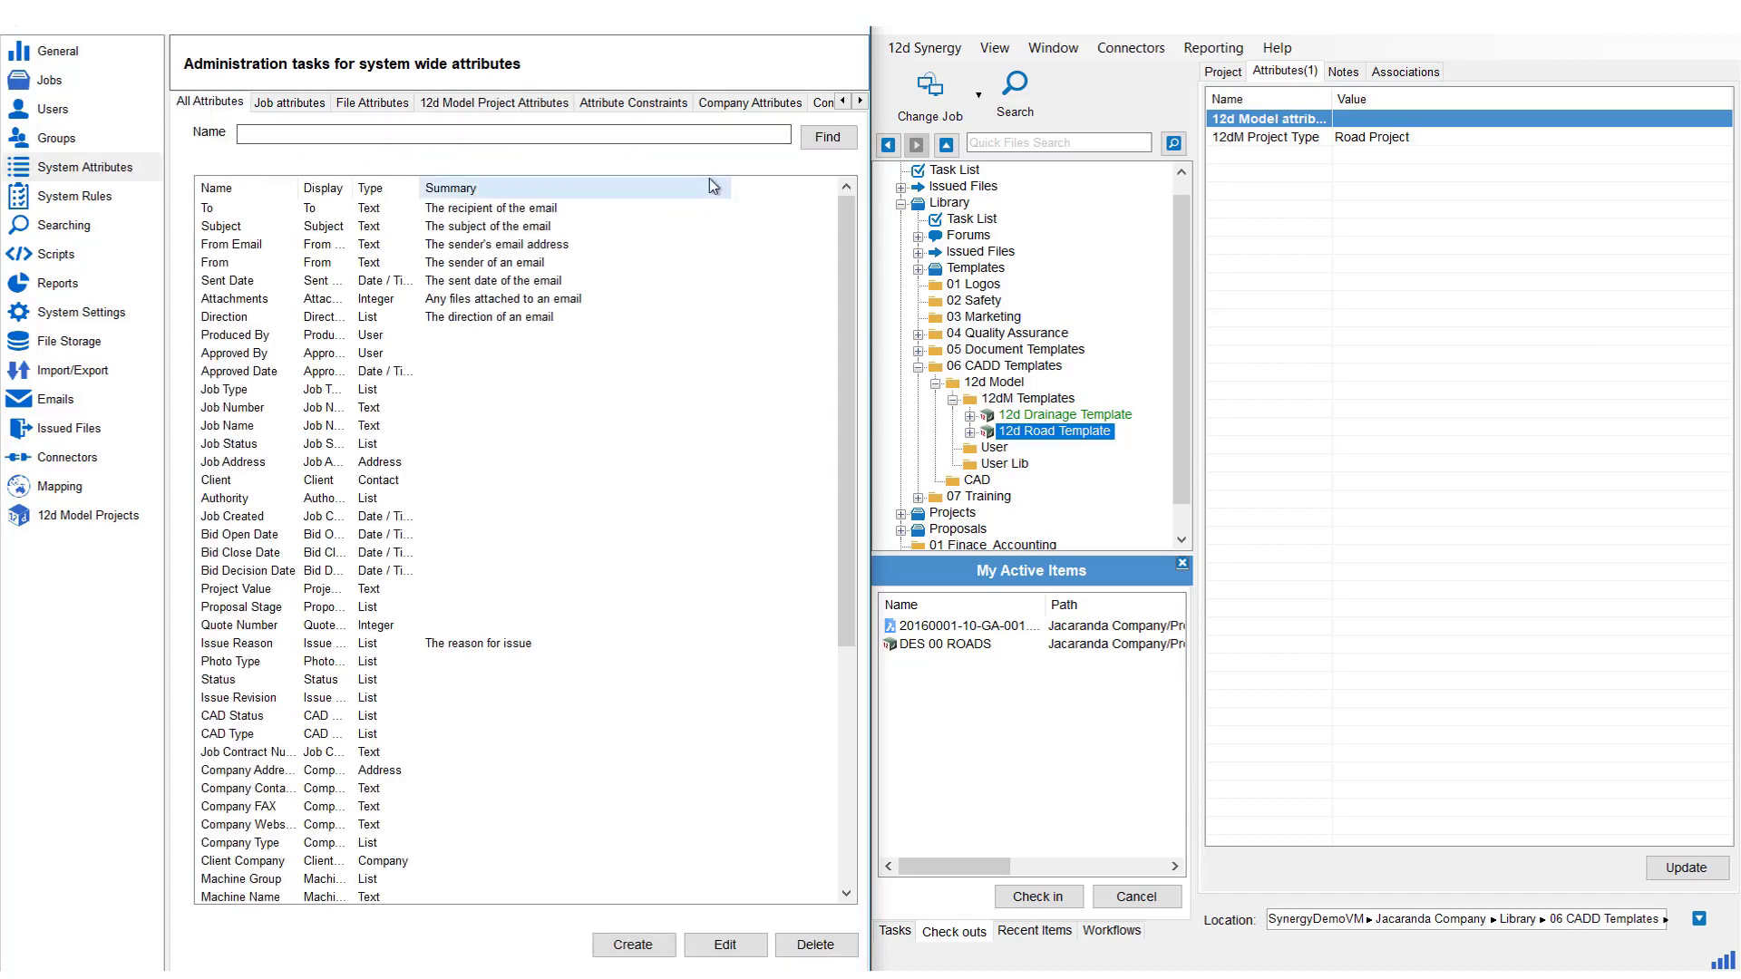
{"action": "scroll", "coordinate": [423, 668], "scroll_direction": "down", "scroll_amount": 6}
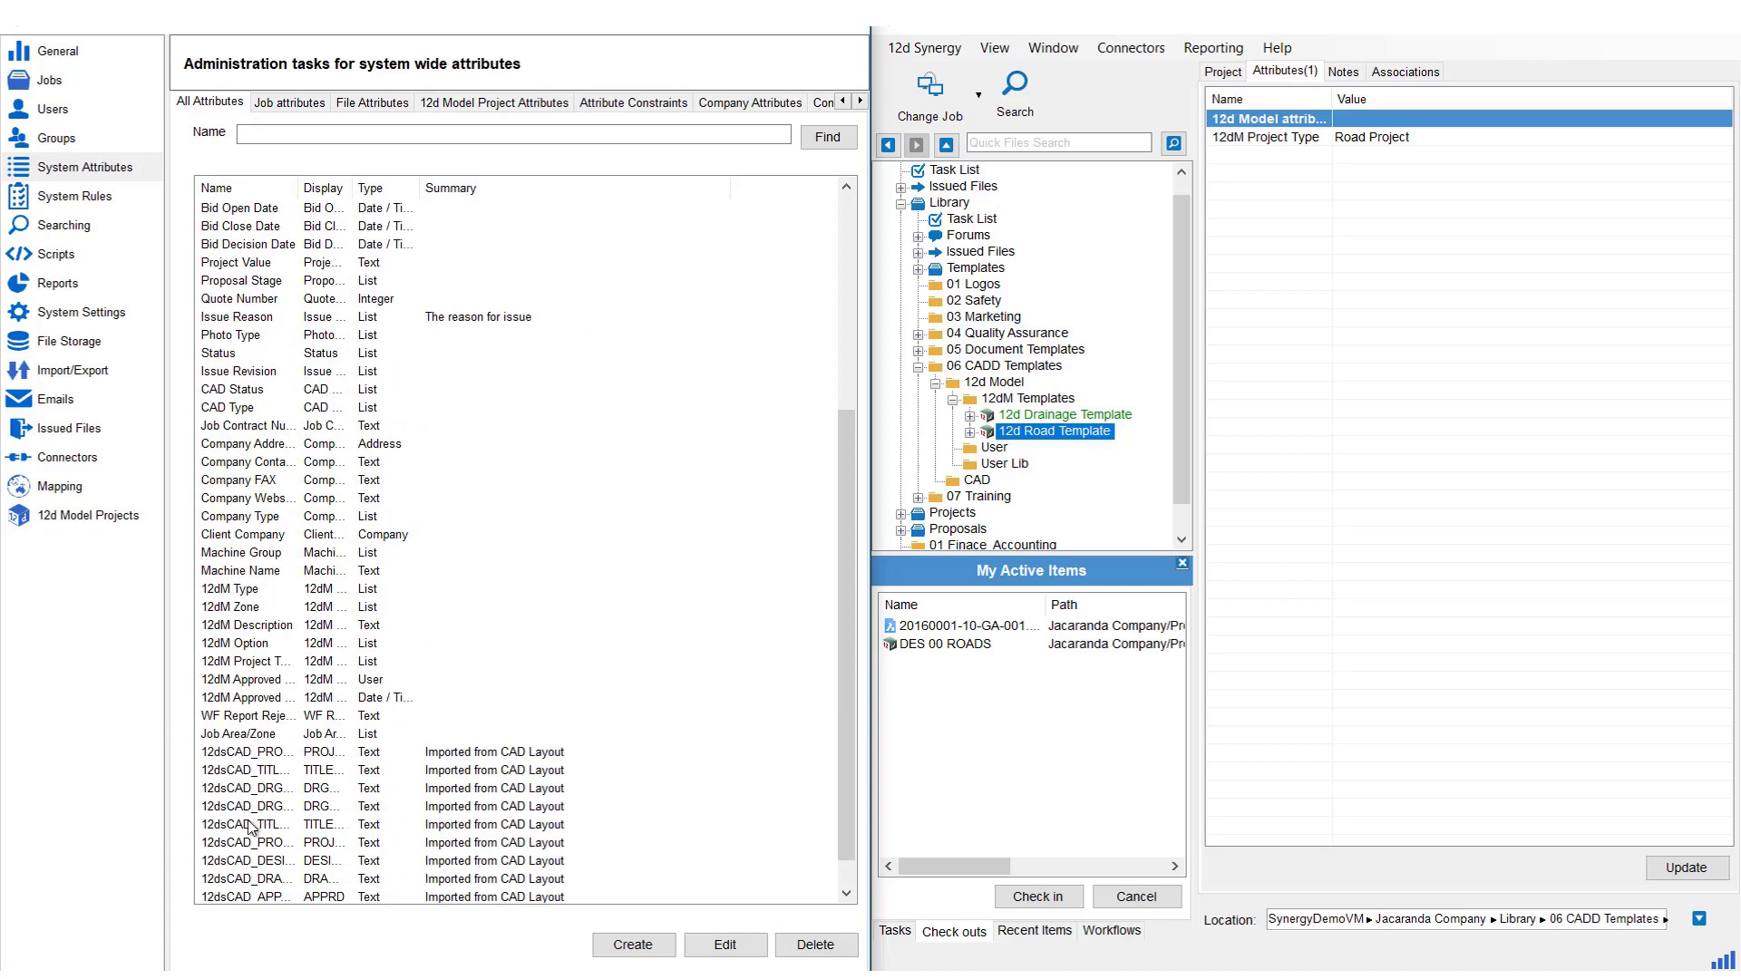
{"action": "left_click", "coordinate": [229, 589]}
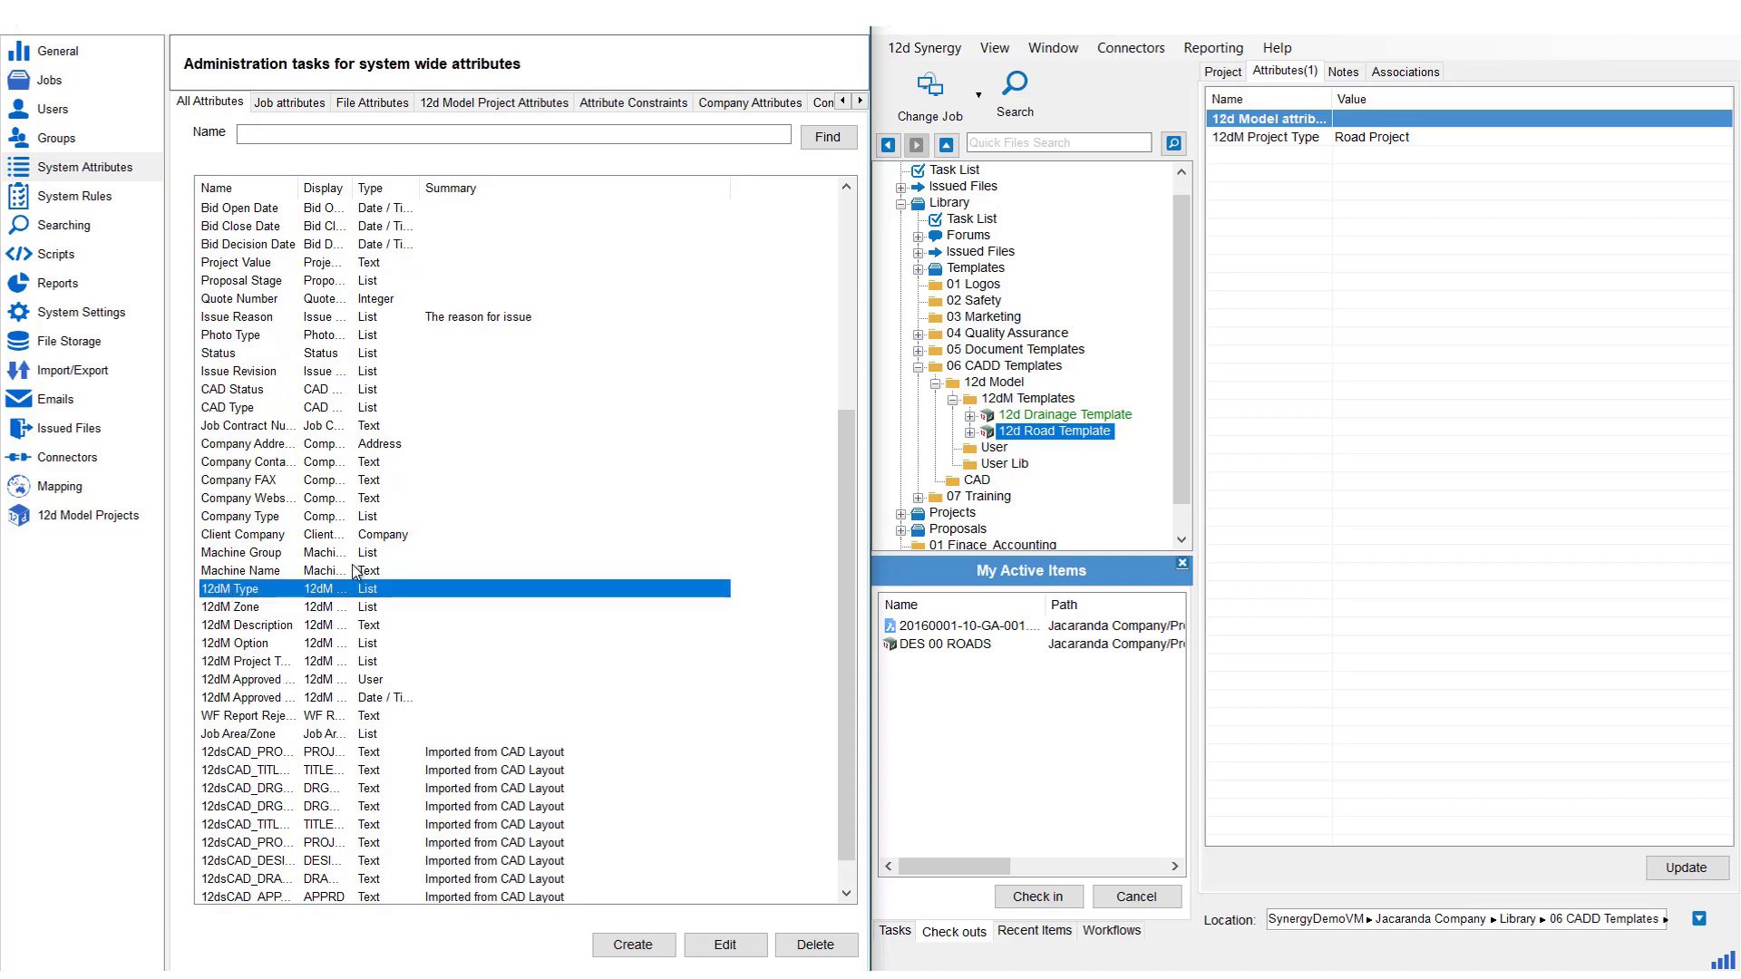
{"action": "scroll", "coordinate": [361, 553], "scroll_direction": "down", "scroll_amount": 1}
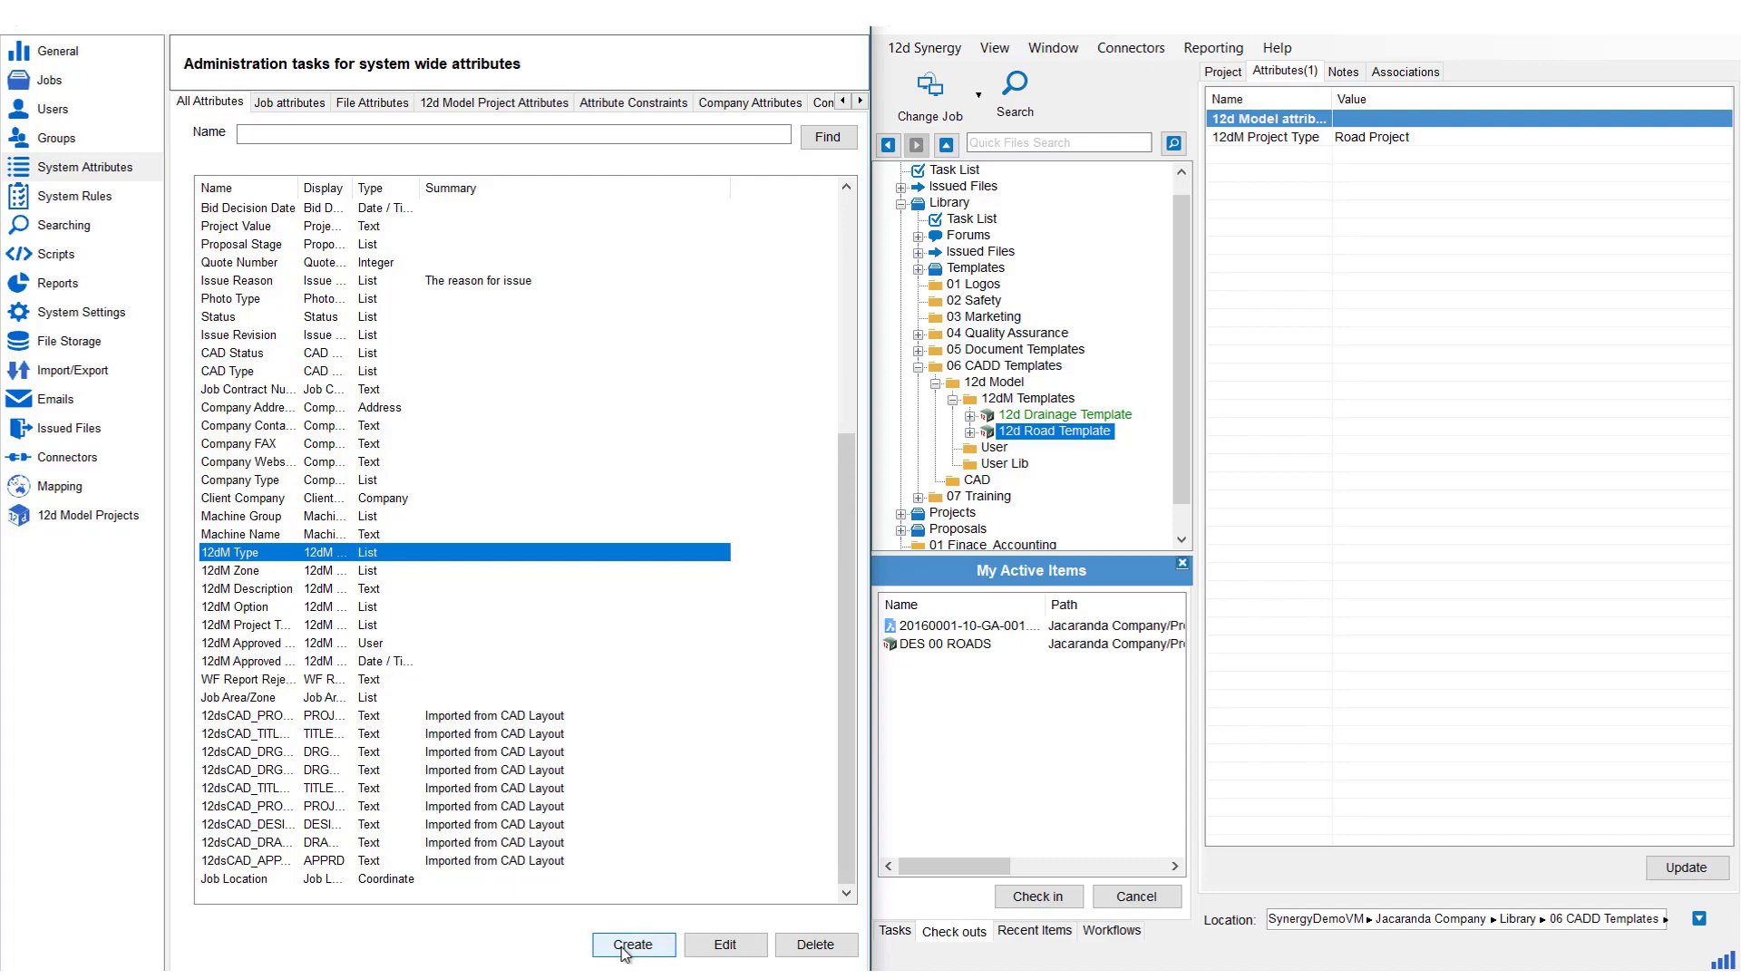
{"action": "left_click", "coordinate": [724, 945]}
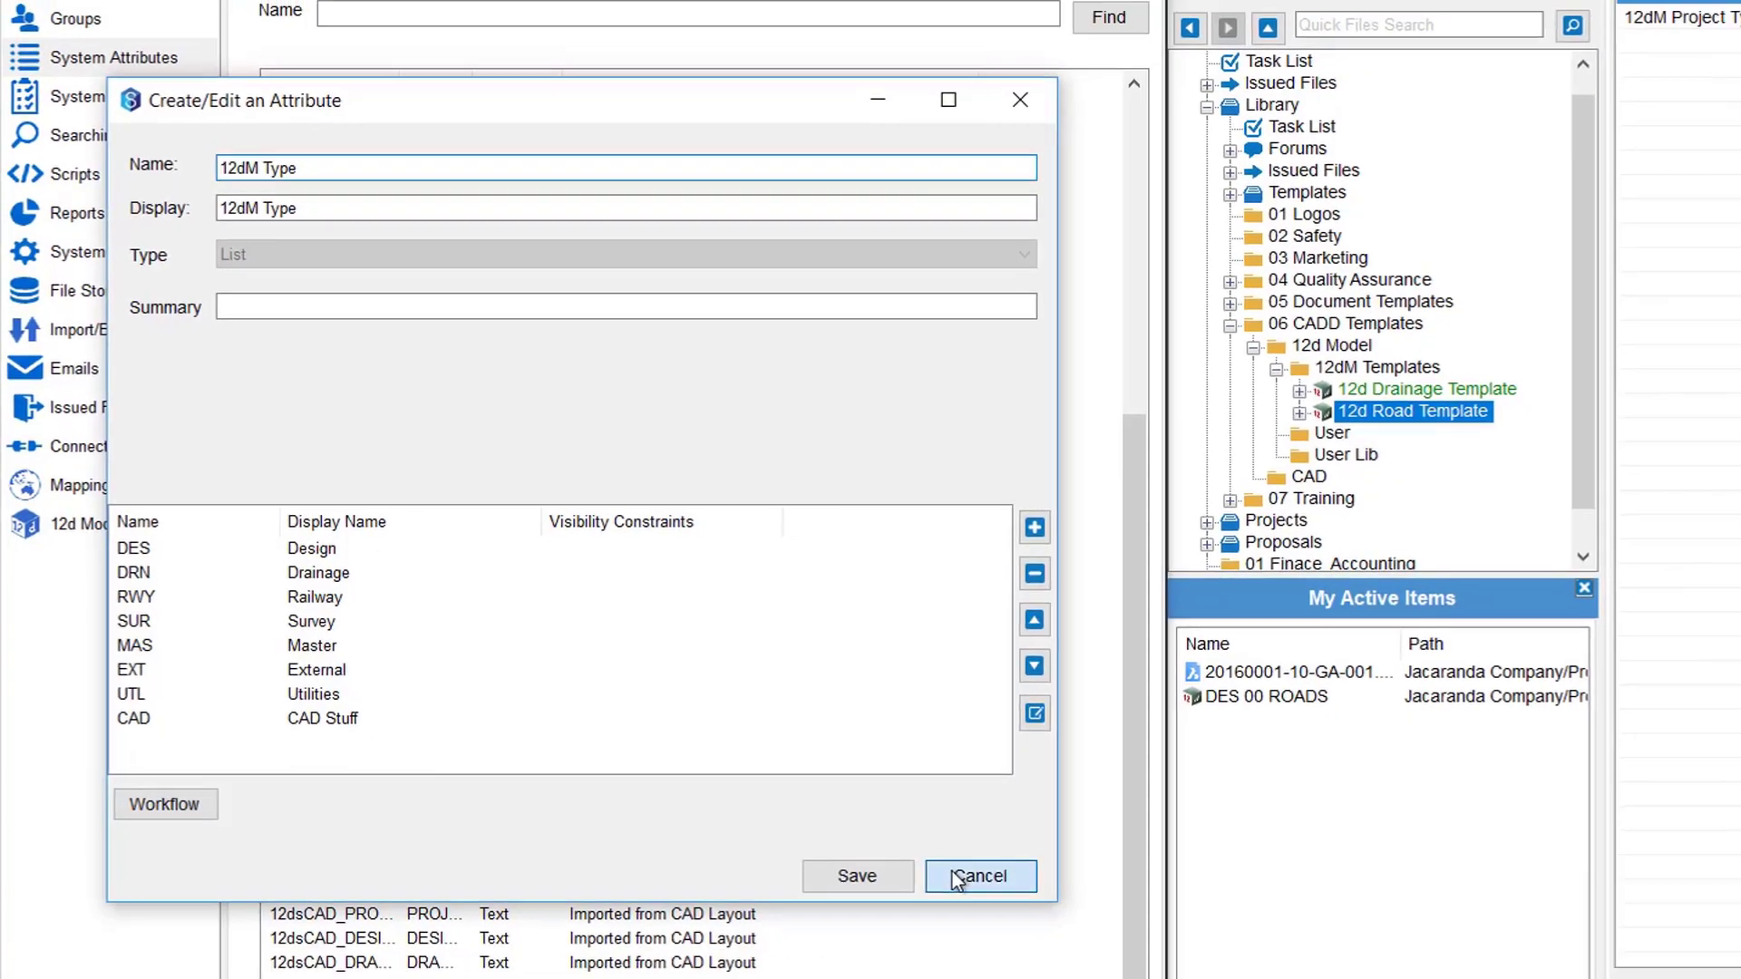
{"action": "left_click", "coordinate": [1070, 914]}
Examine the definitions of the 12dM Zone and 12dM Description system attributes without changing them
{"action": "scroll", "coordinate": [438, 585], "scroll_direction": "down", "scroll_amount": 7}
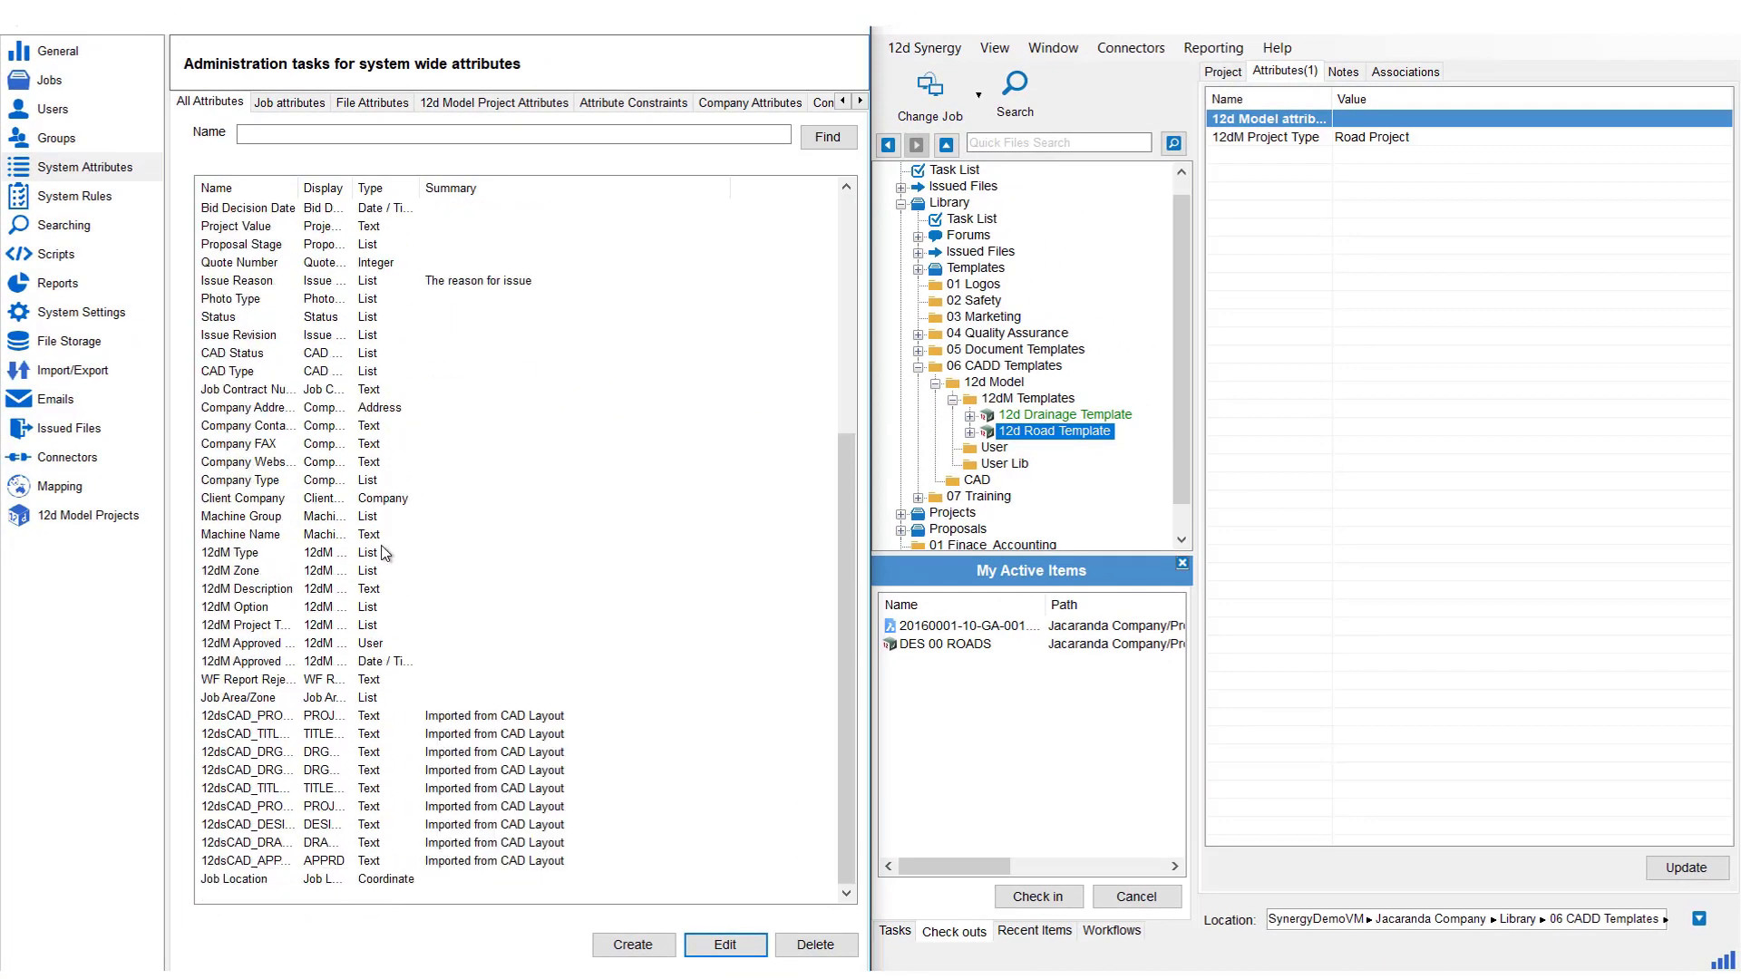
{"action": "left_click", "coordinate": [237, 572]}
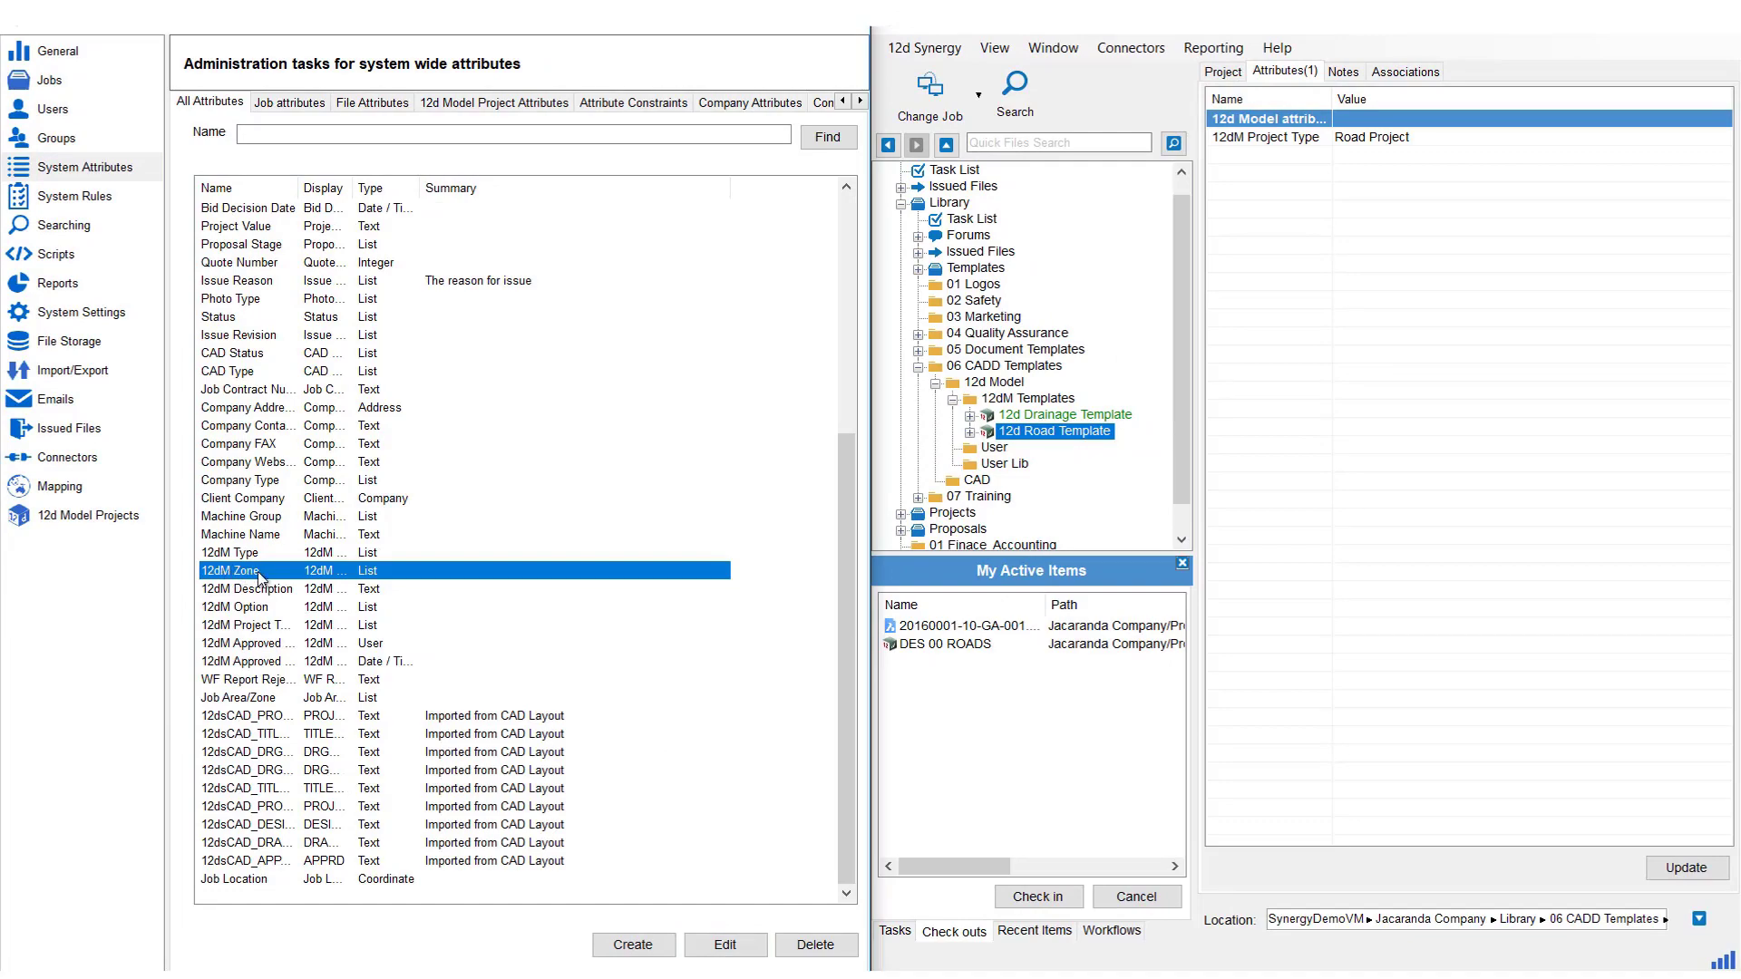
{"action": "left_click", "coordinate": [730, 944]}
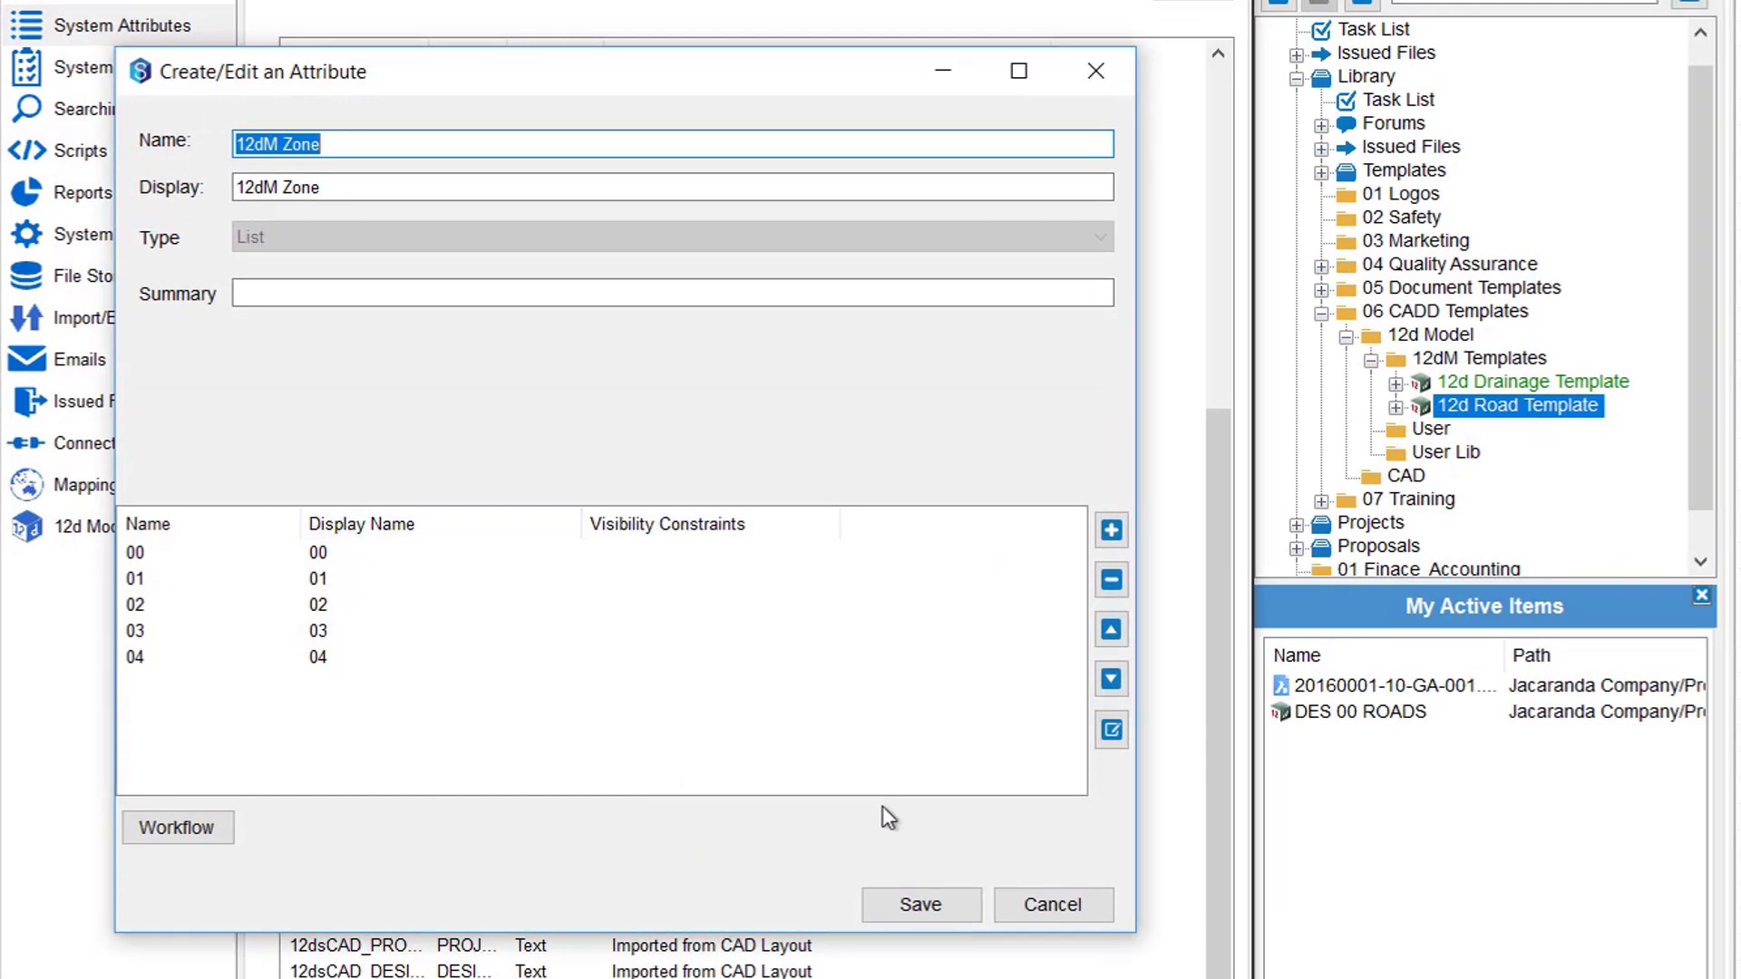
{"action": "left_click", "coordinate": [1013, 905]}
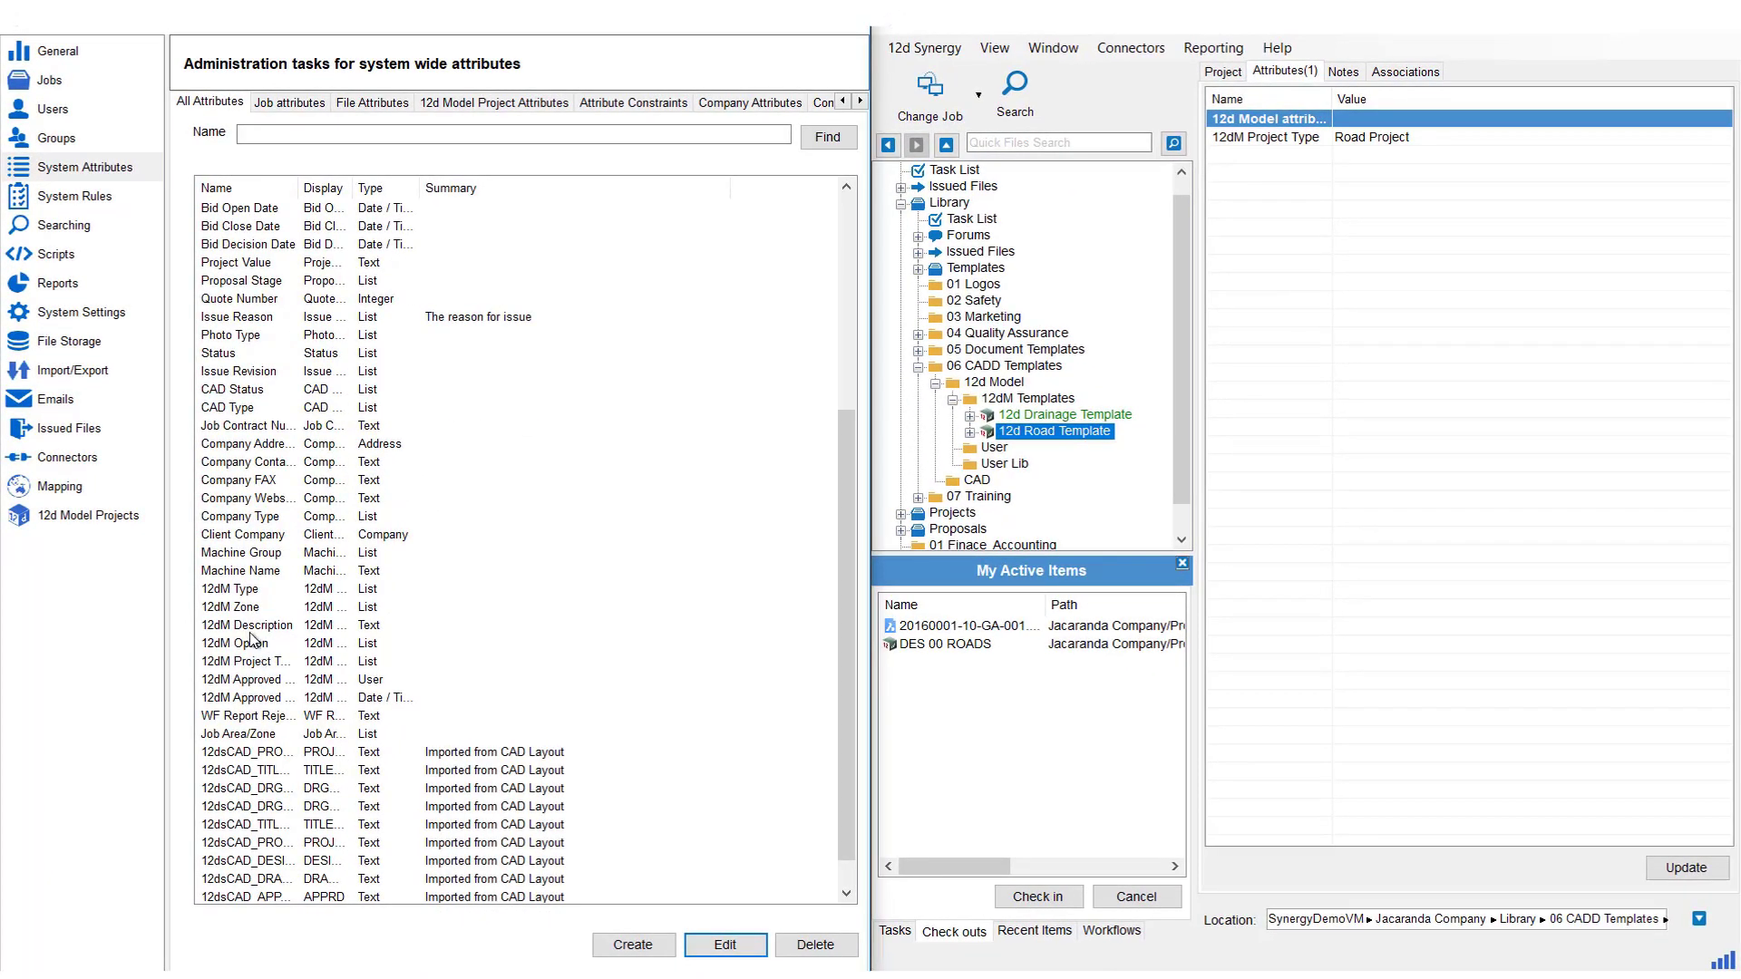
{"action": "left_click", "coordinate": [247, 628]}
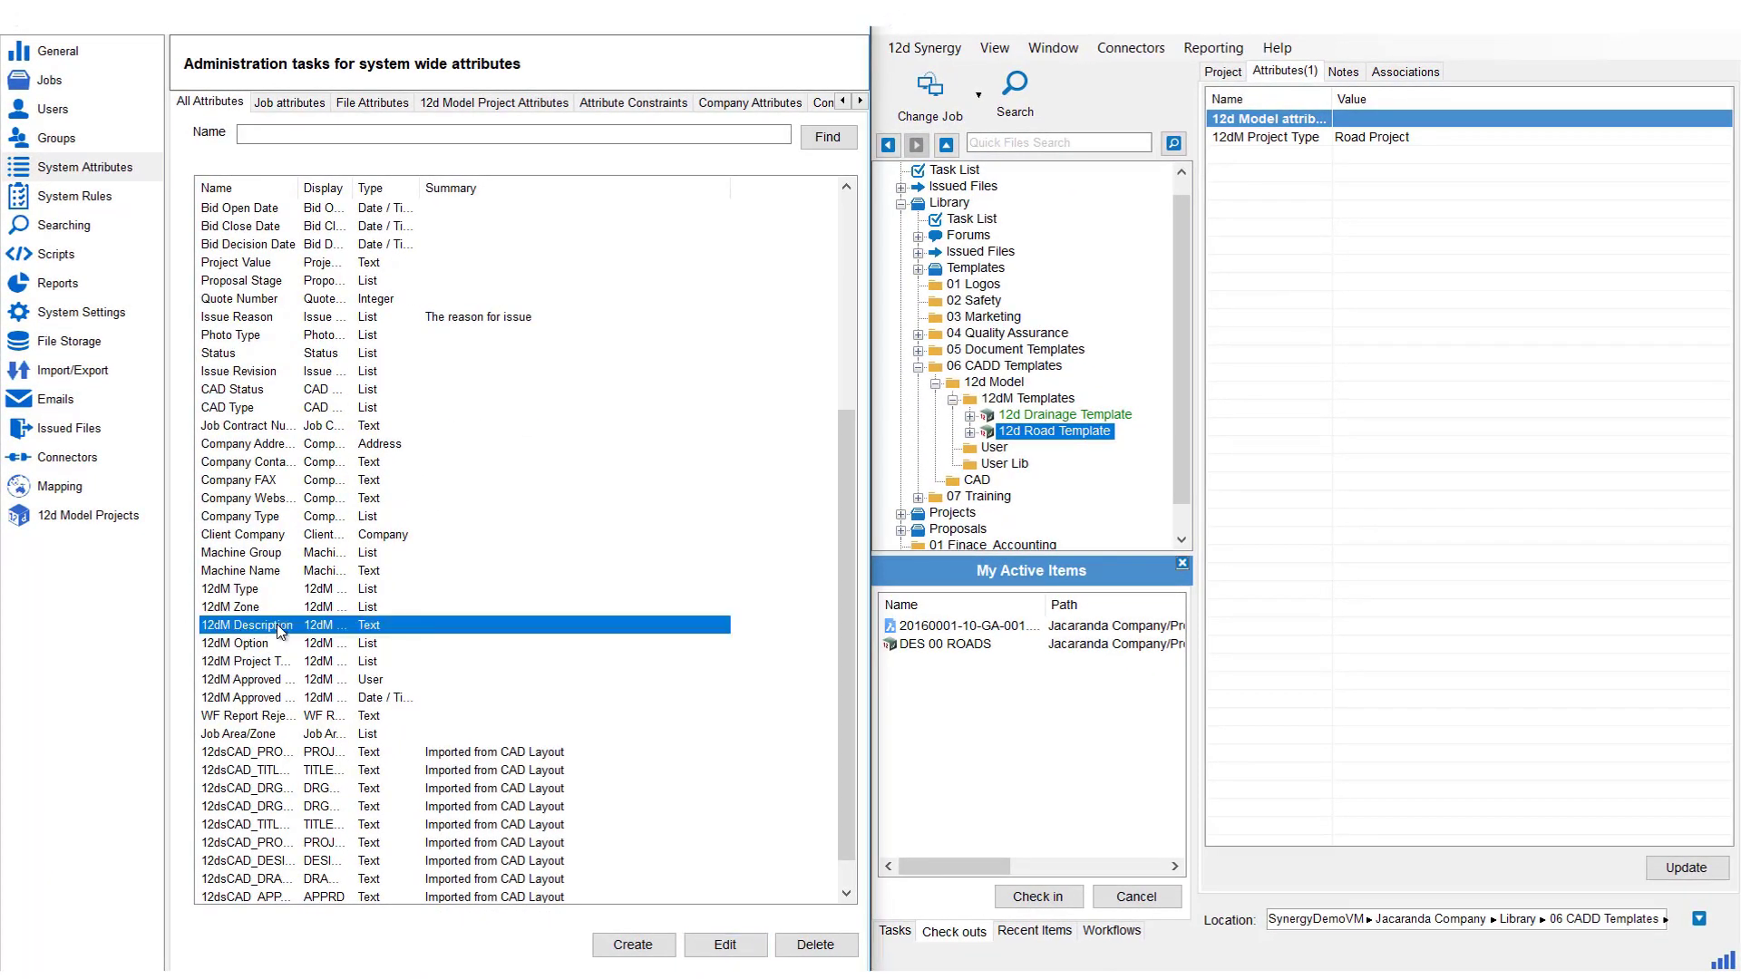
{"action": "left_click", "coordinate": [724, 944]}
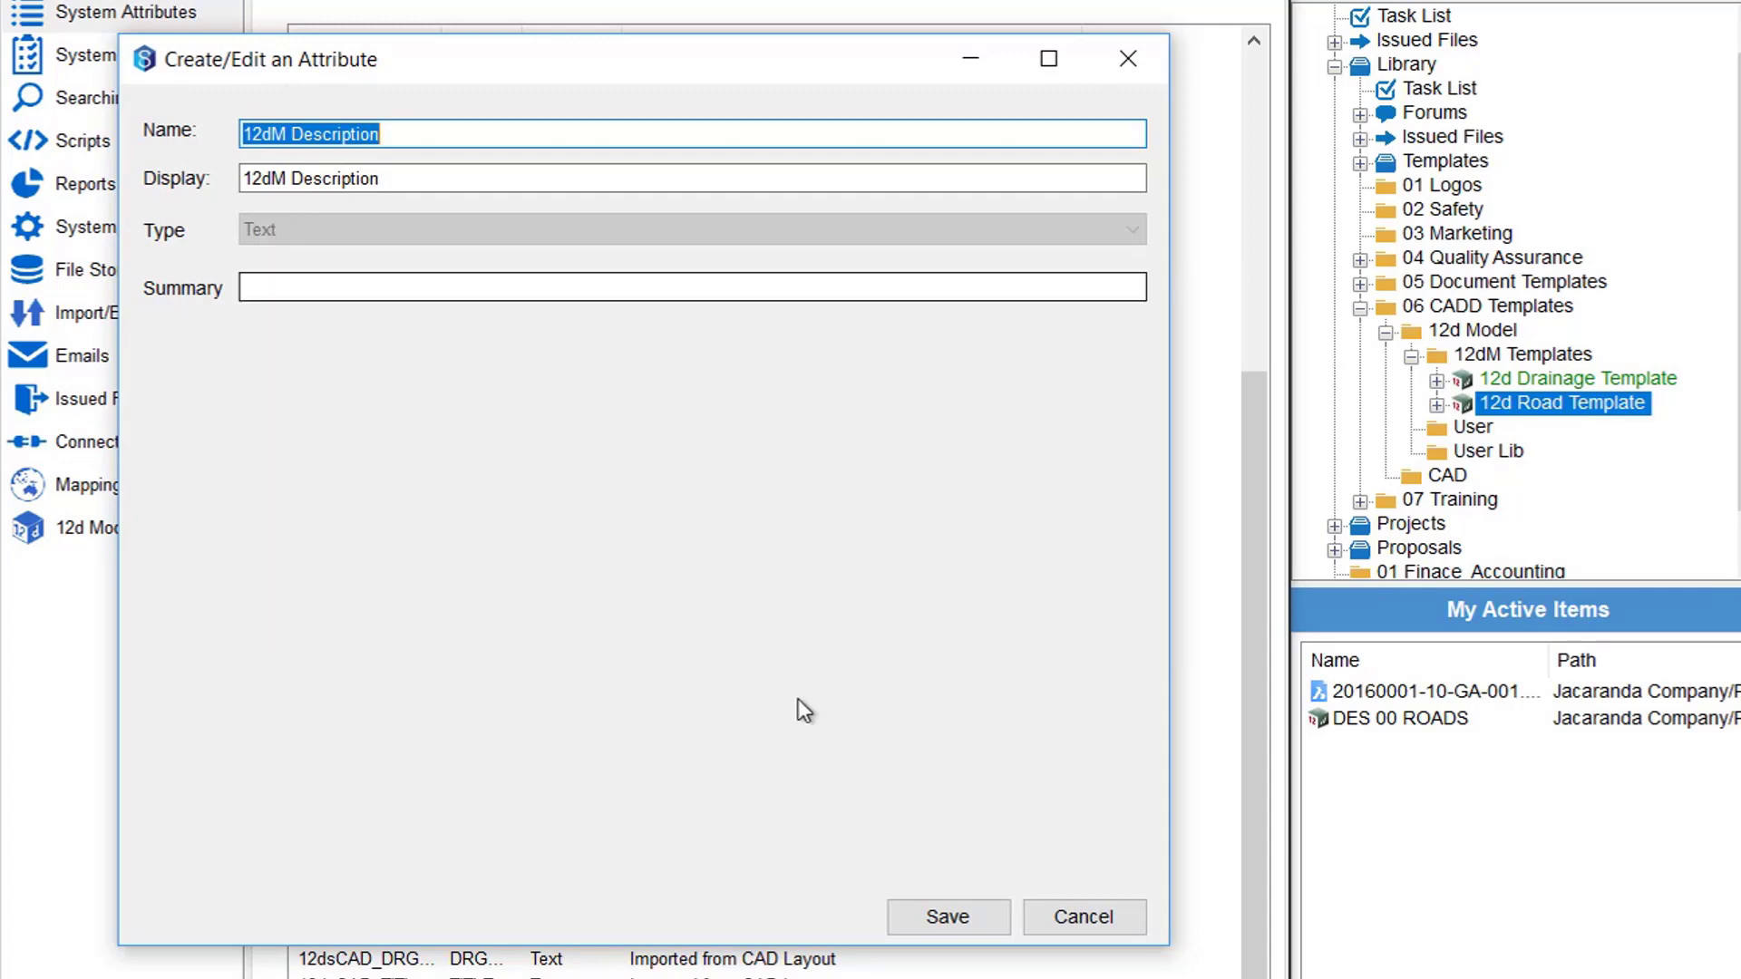
{"action": "left_click", "coordinate": [1052, 916]}
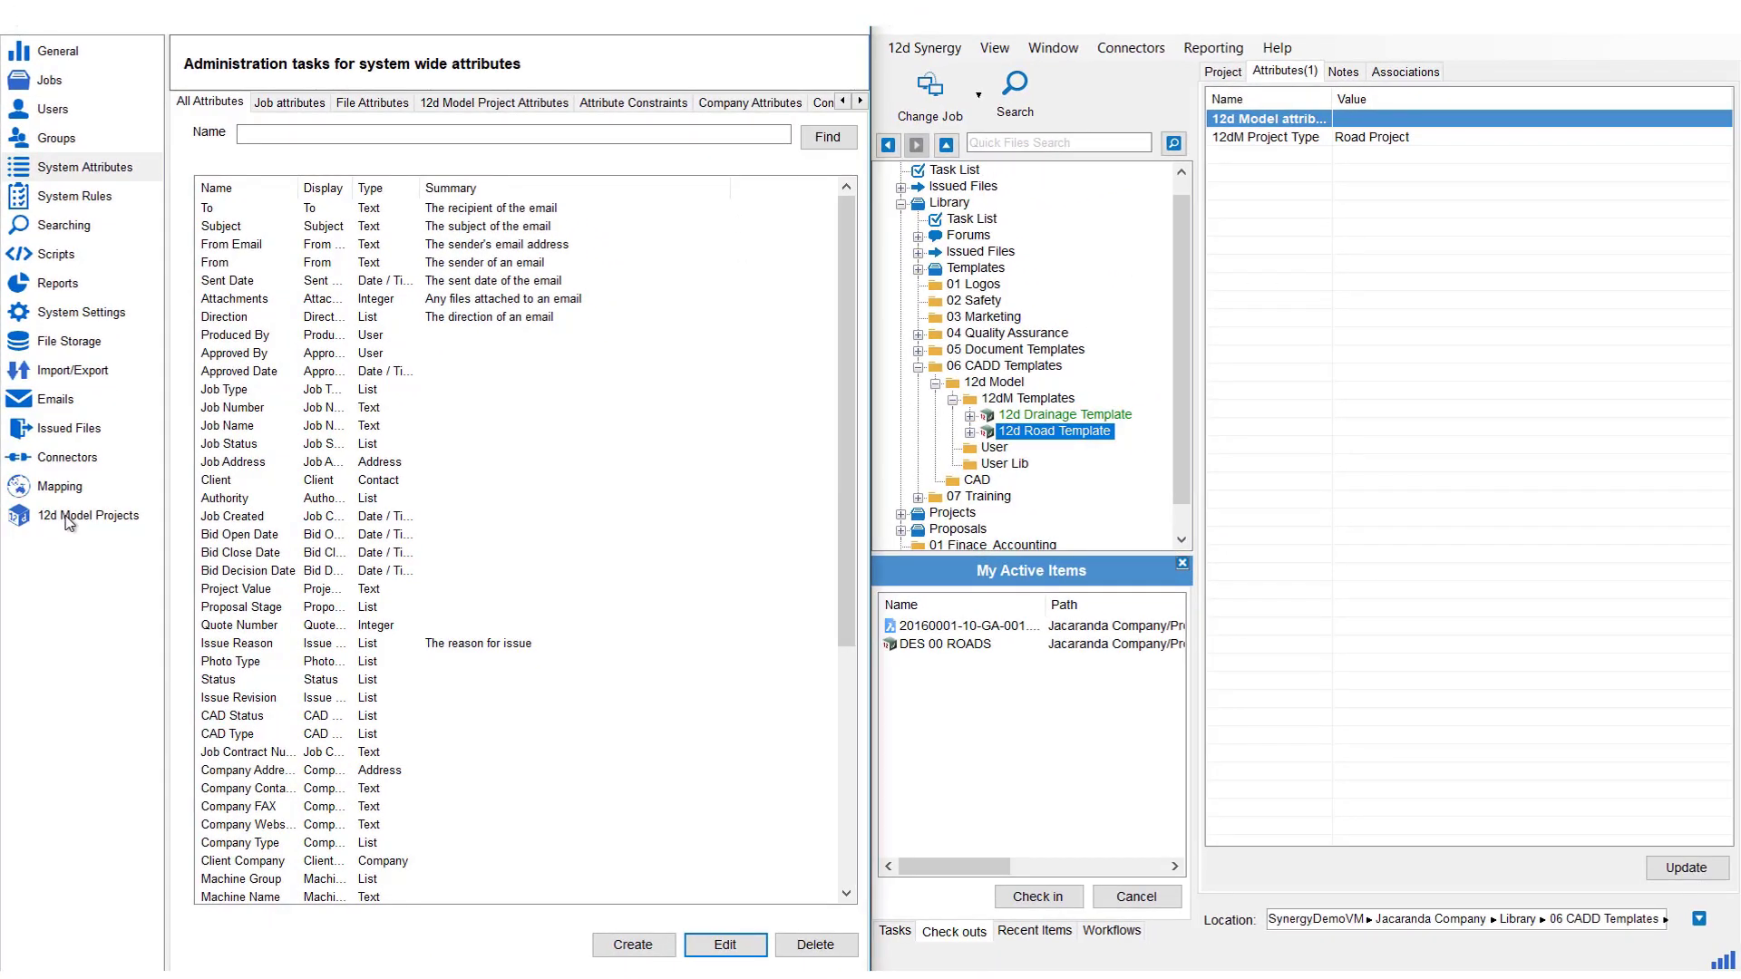
Open the 12d Model project template administration and add a new, blank project template
{"action": "left_click", "coordinate": [68, 517]}
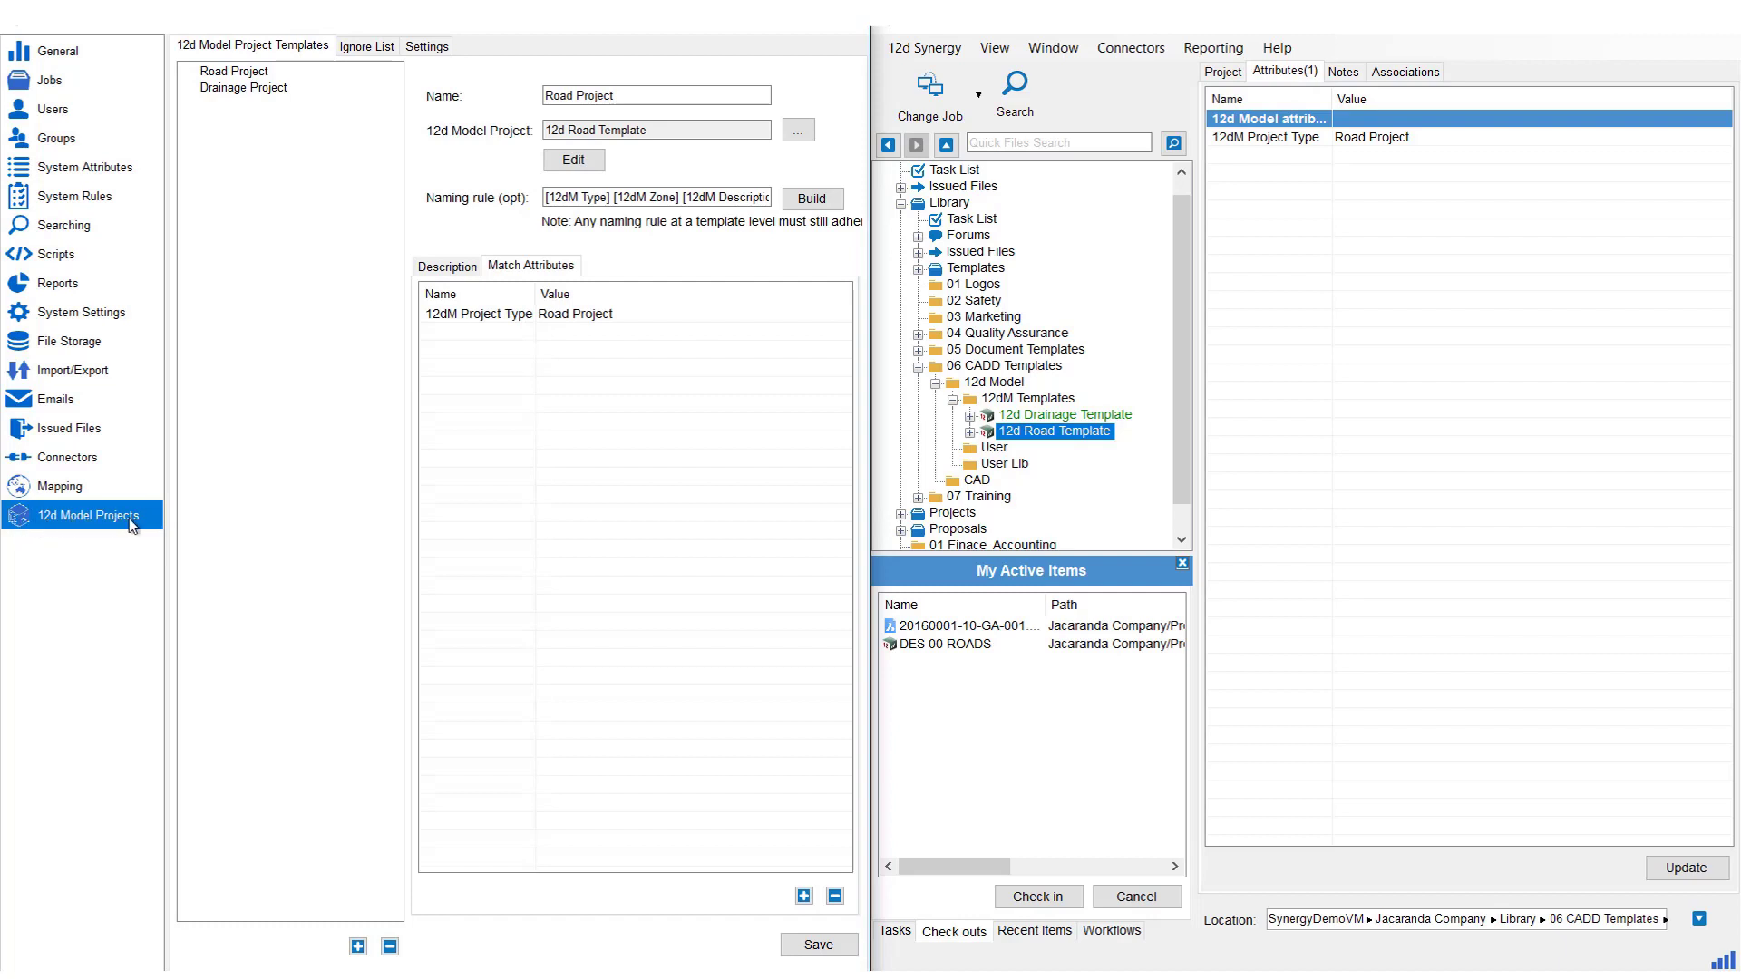
{"action": "left_click", "coordinate": [210, 49]}
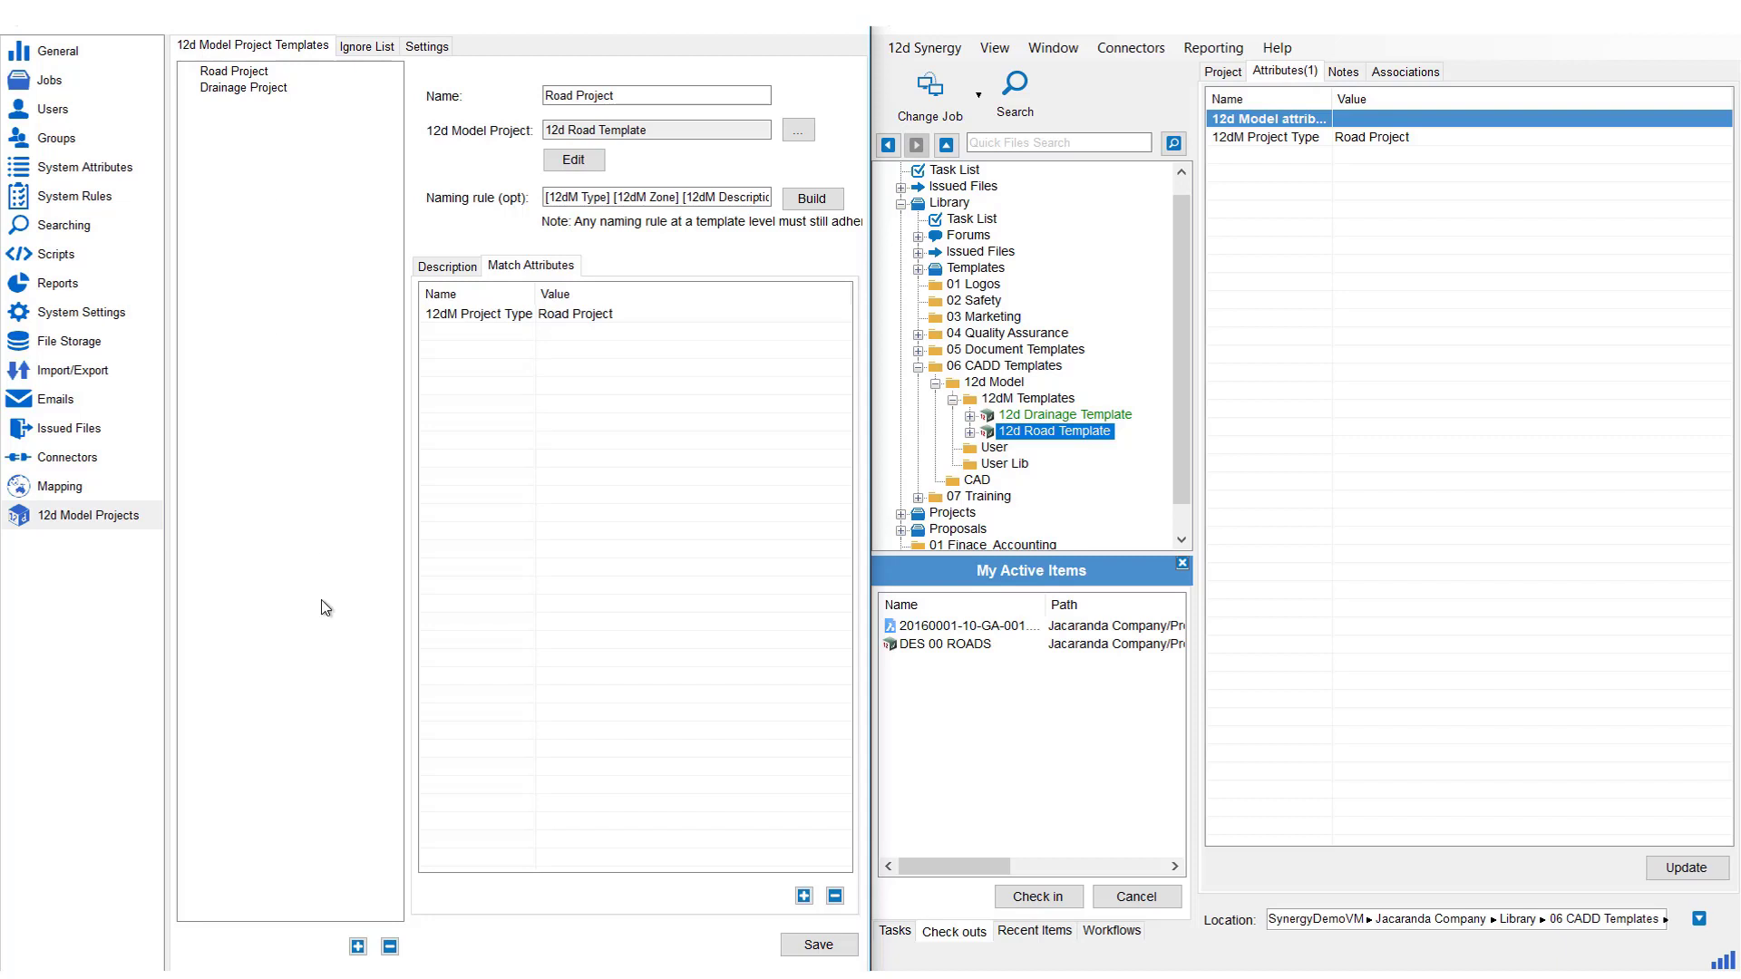
{"action": "left_click", "coordinate": [358, 947]}
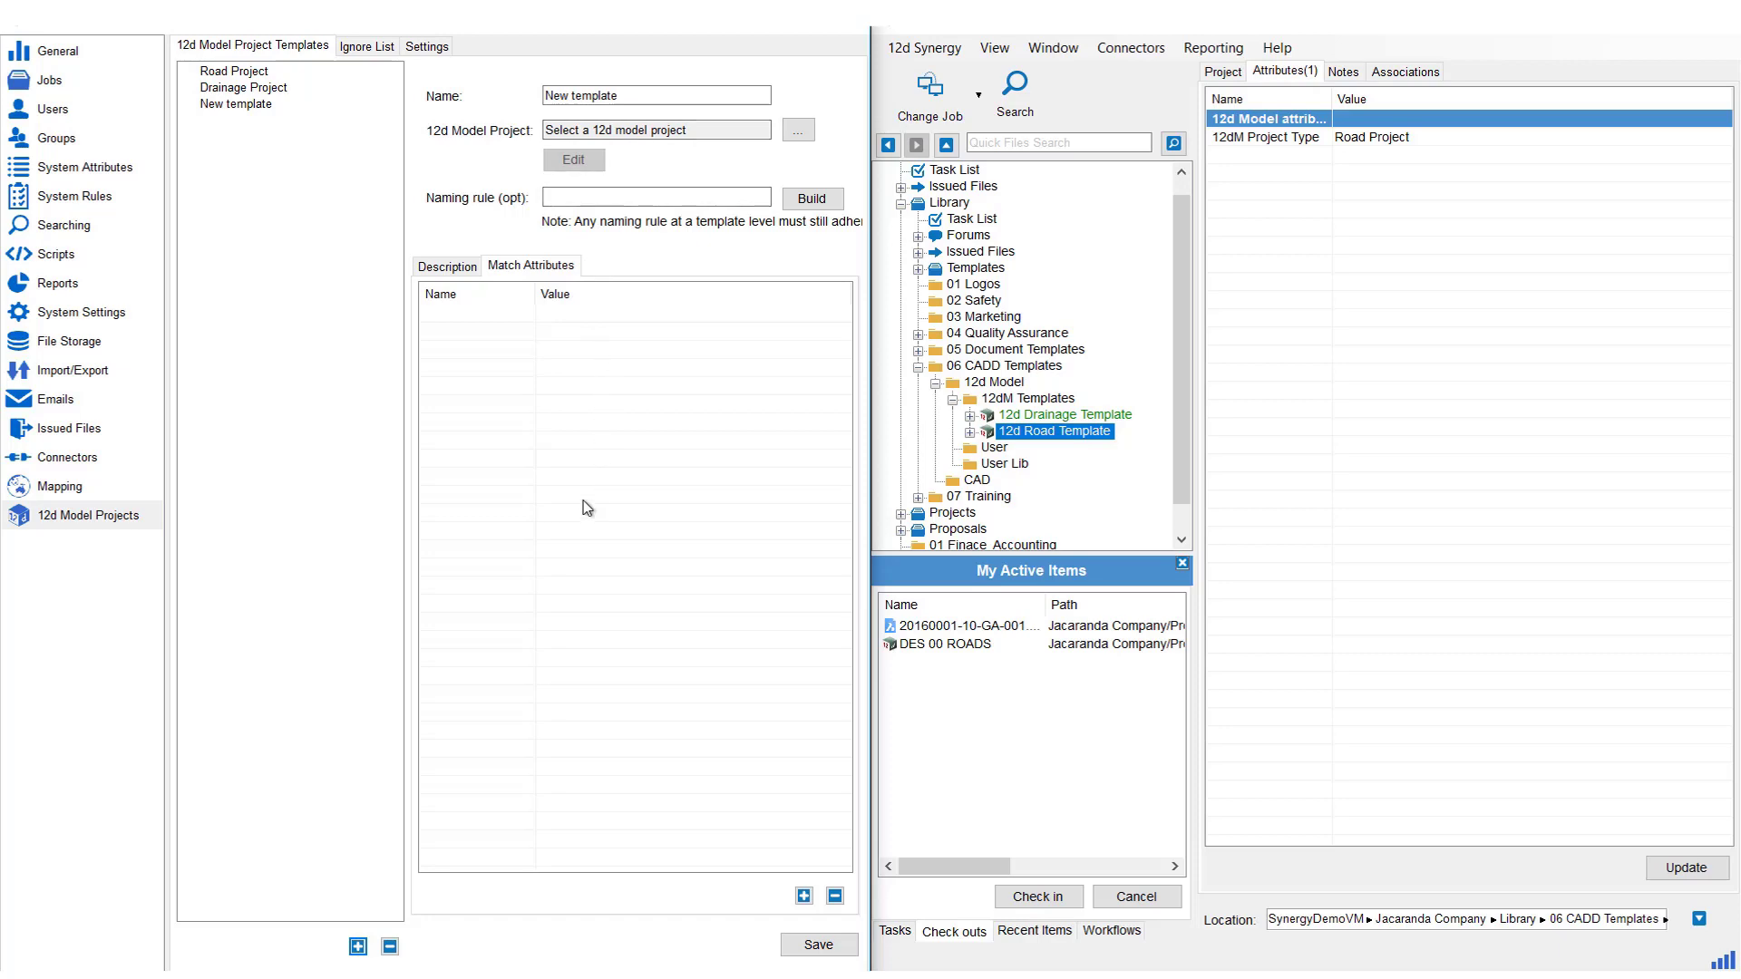
Review the Road Project template's name and linked library template, and view the attributes available for matching without adding one
{"action": "left_click", "coordinate": [228, 73]}
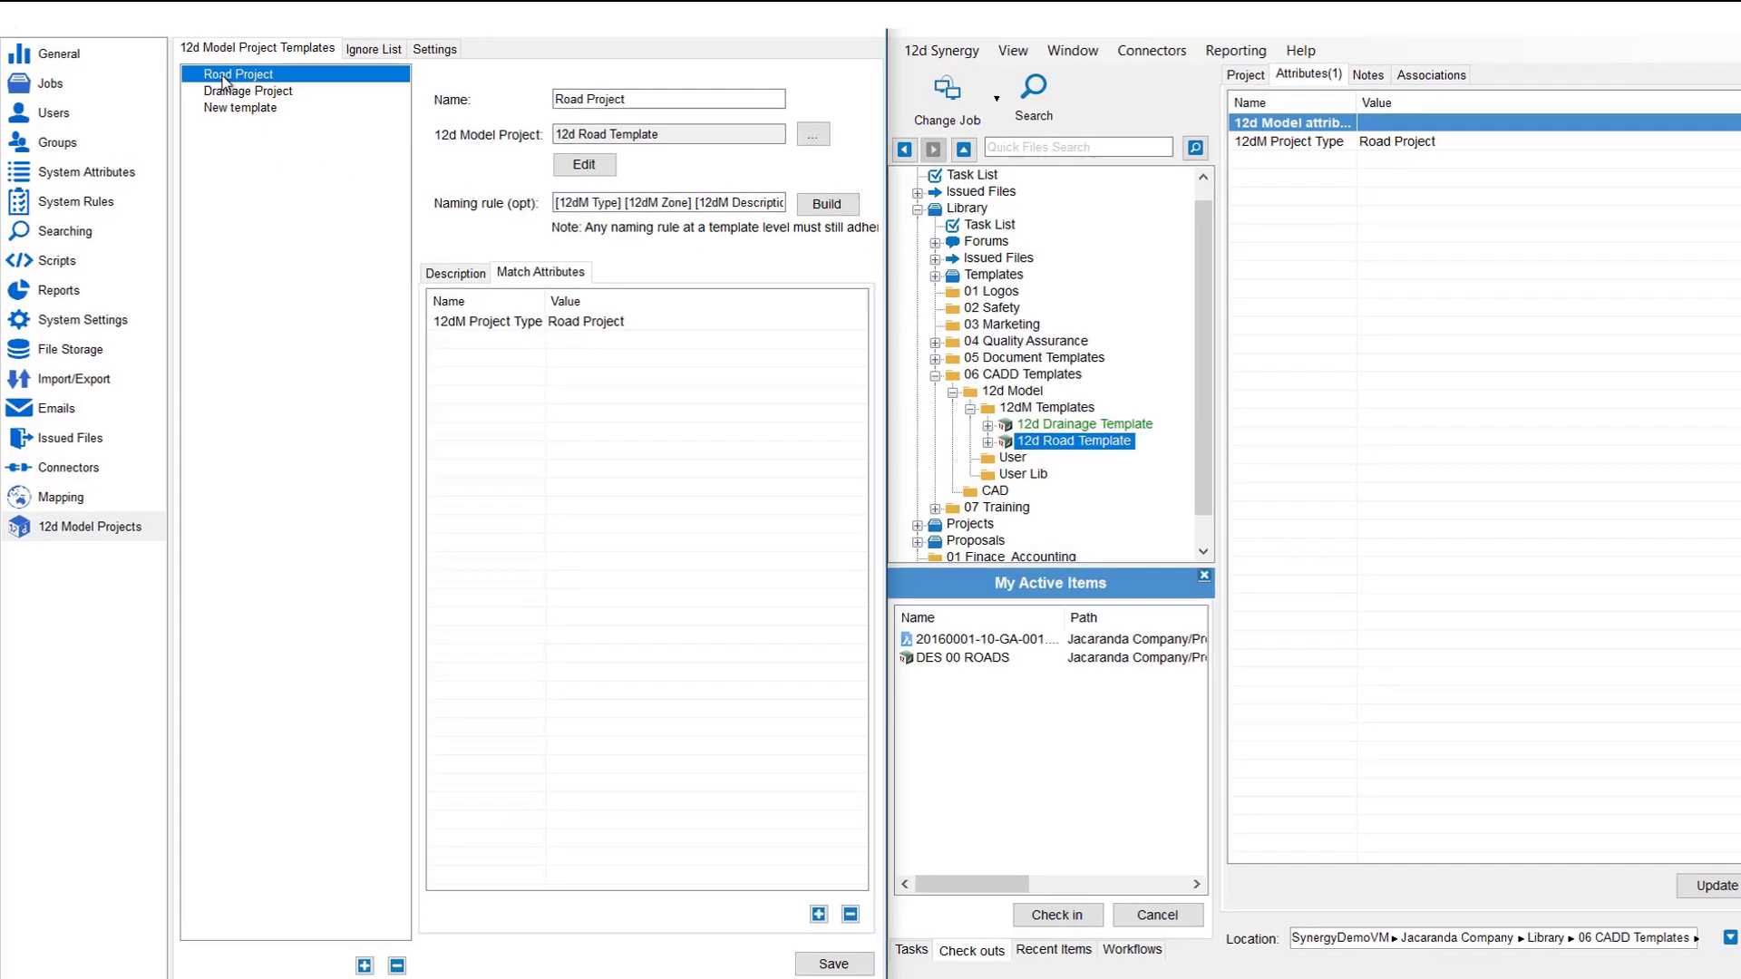
{"action": "left_click_drag", "start_coordinate": [825, 167], "coordinate": [731, 172]}
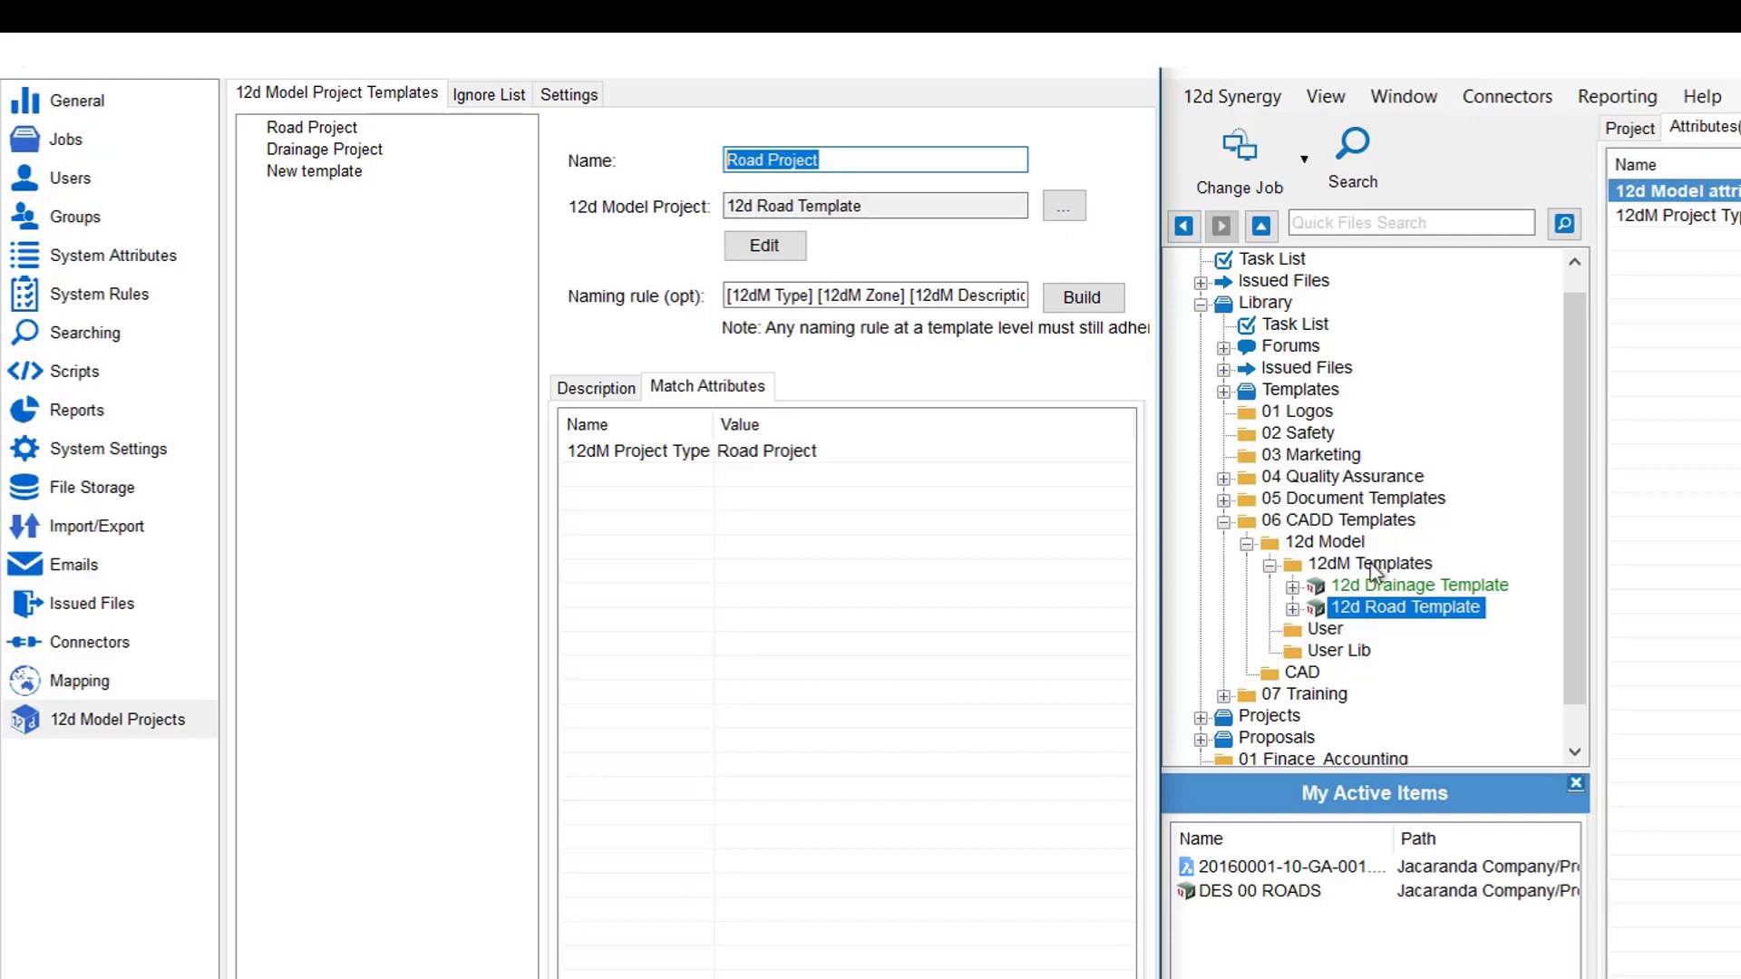
{"action": "left_click", "coordinate": [1405, 614]}
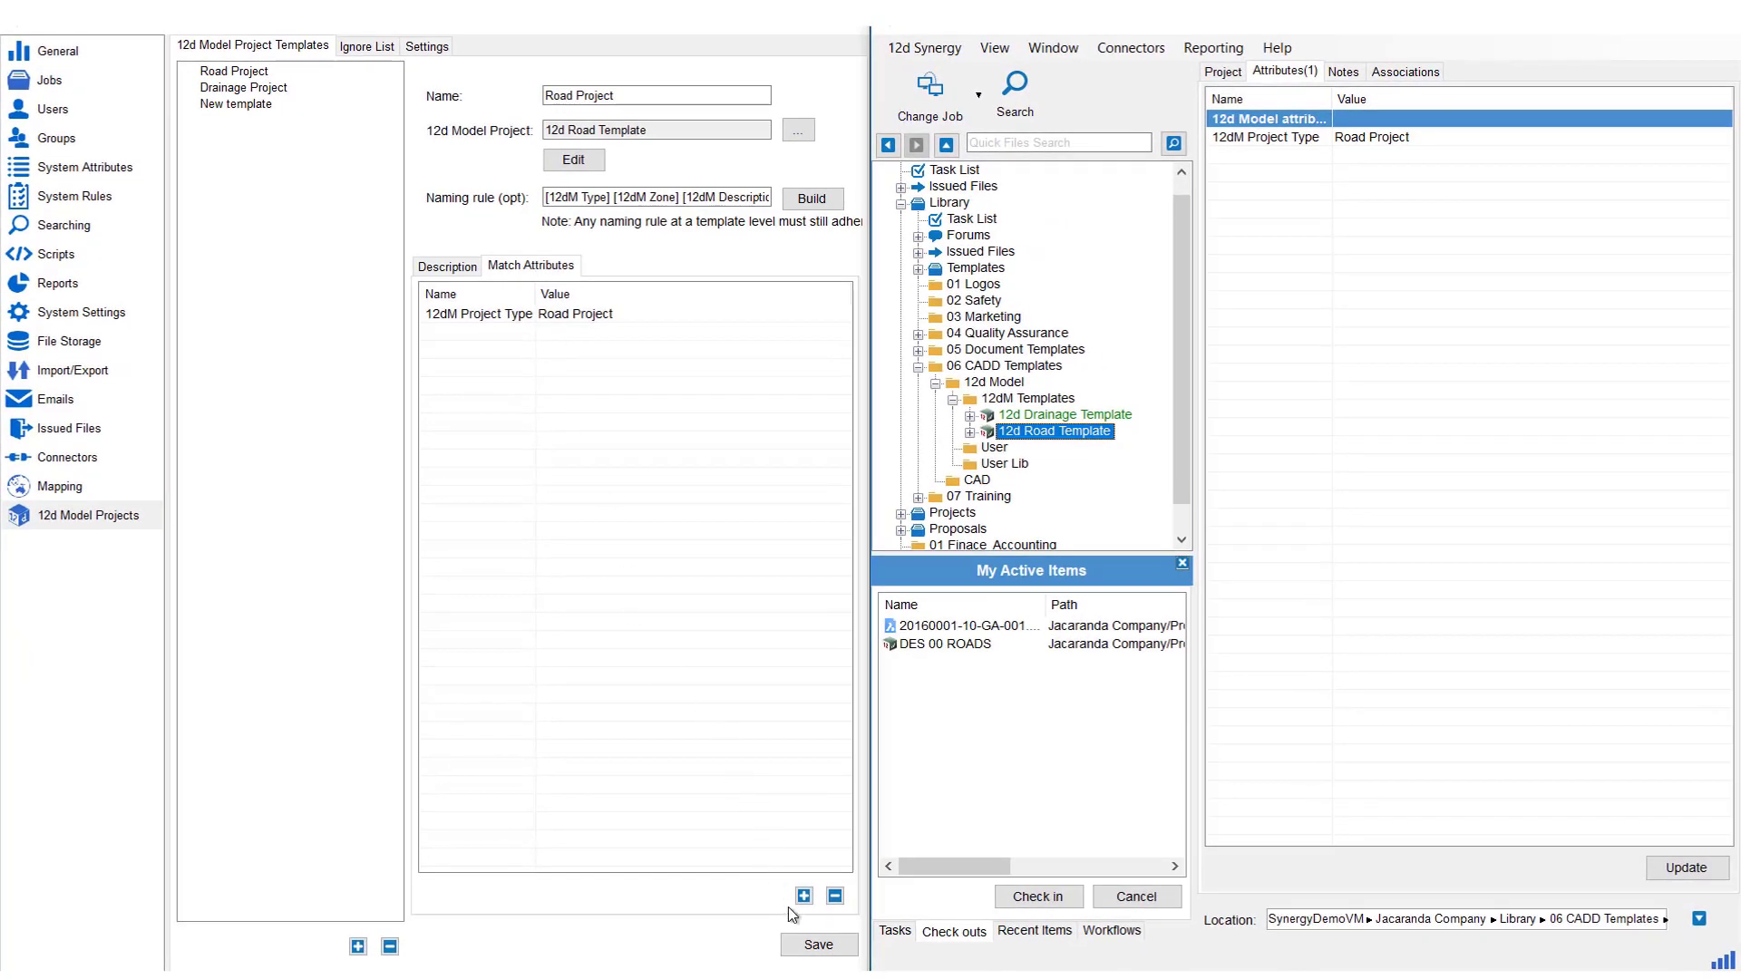
{"action": "left_click", "coordinate": [804, 896]}
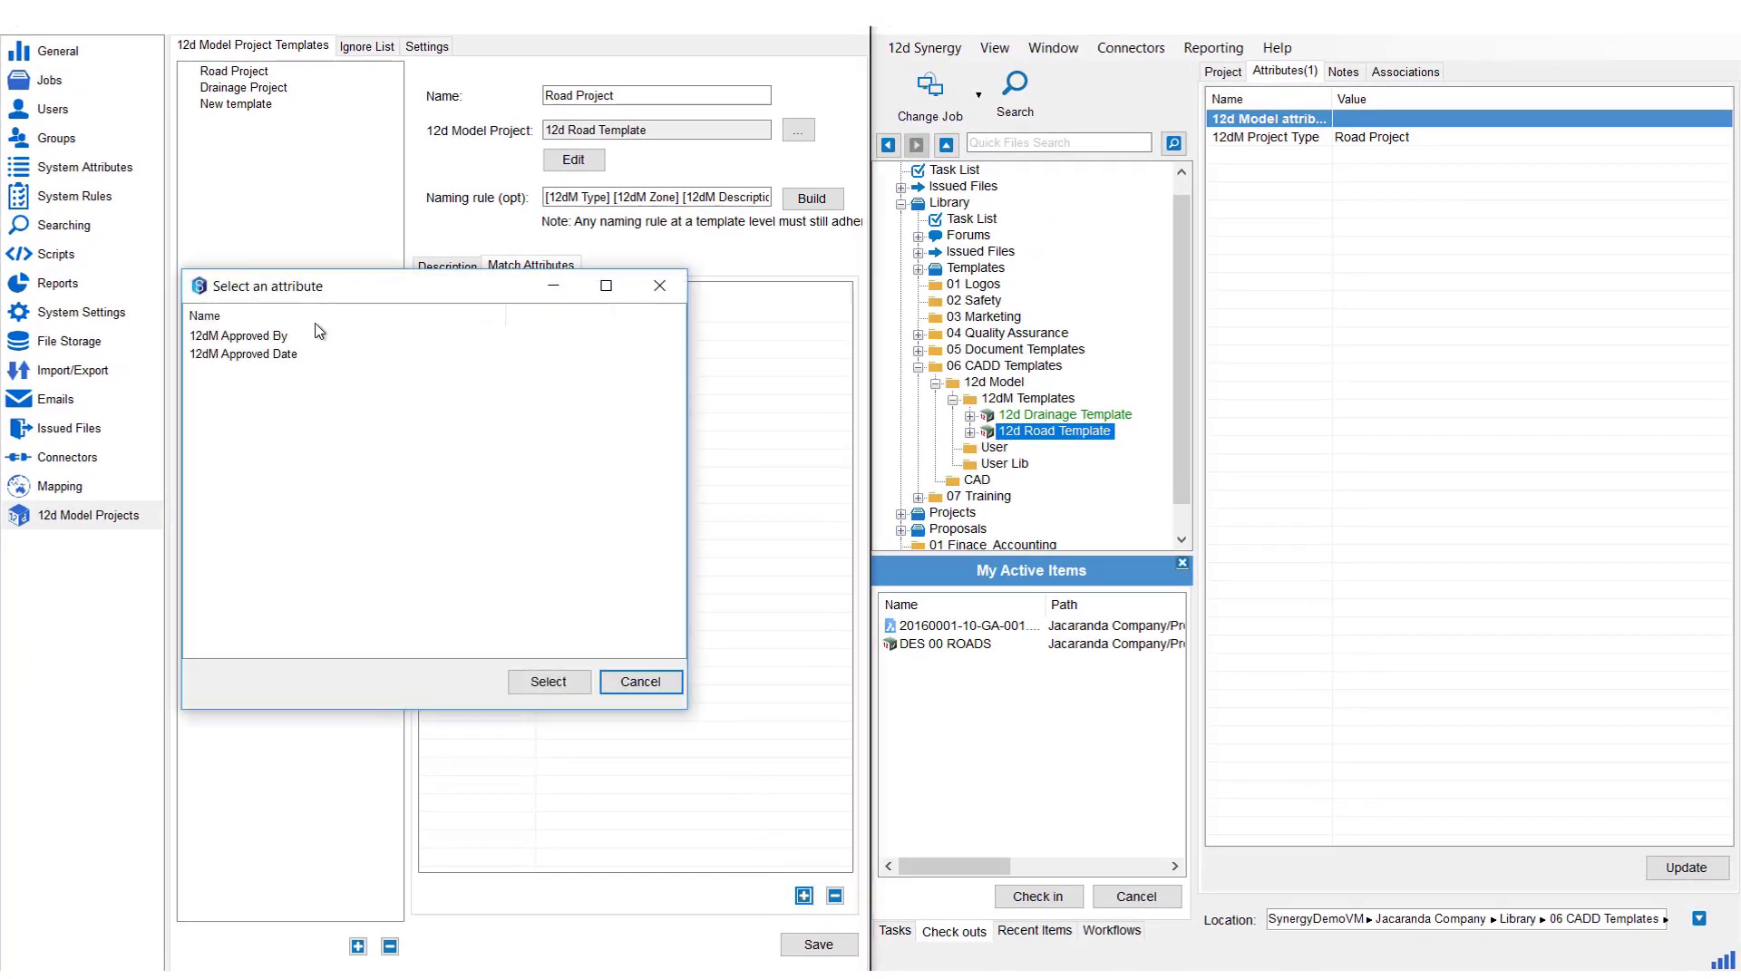
{"action": "left_click", "coordinate": [644, 681]}
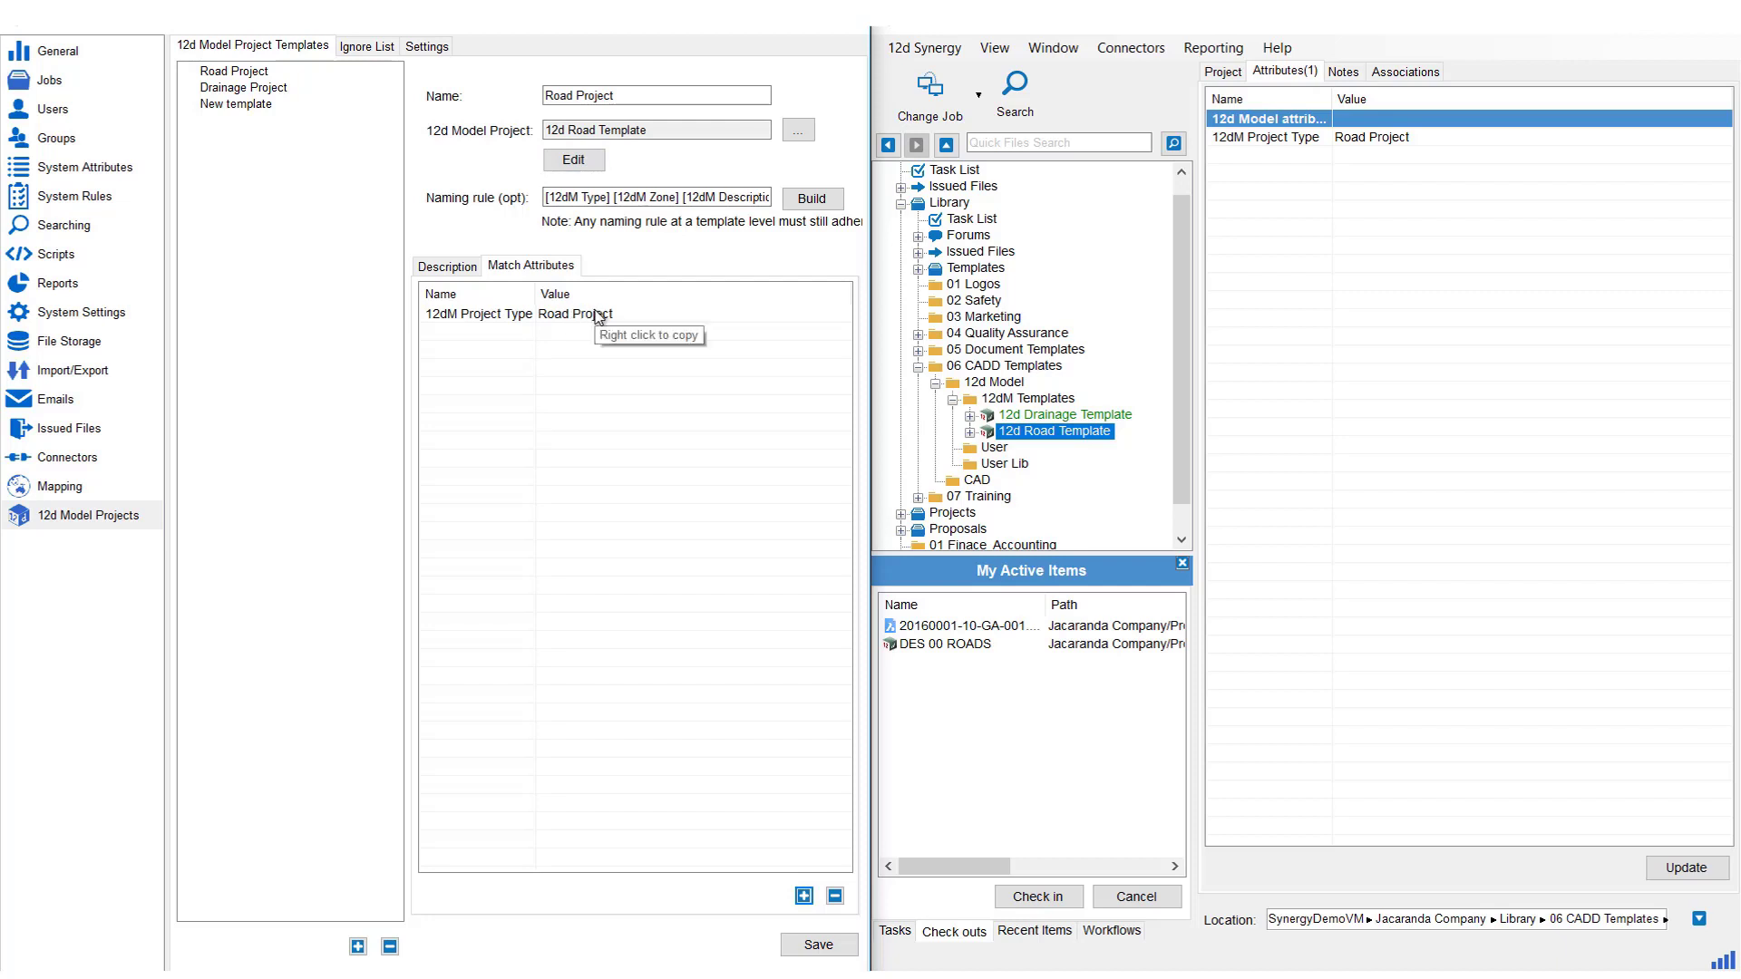
Check the Road Project template's naming rule and view the Drainage Project template's settings
{"action": "left_click_drag", "start_coordinate": [652, 130], "coordinate": [533, 136]}
{"action": "left_click_drag", "start_coordinate": [552, 200], "coordinate": [796, 218]}
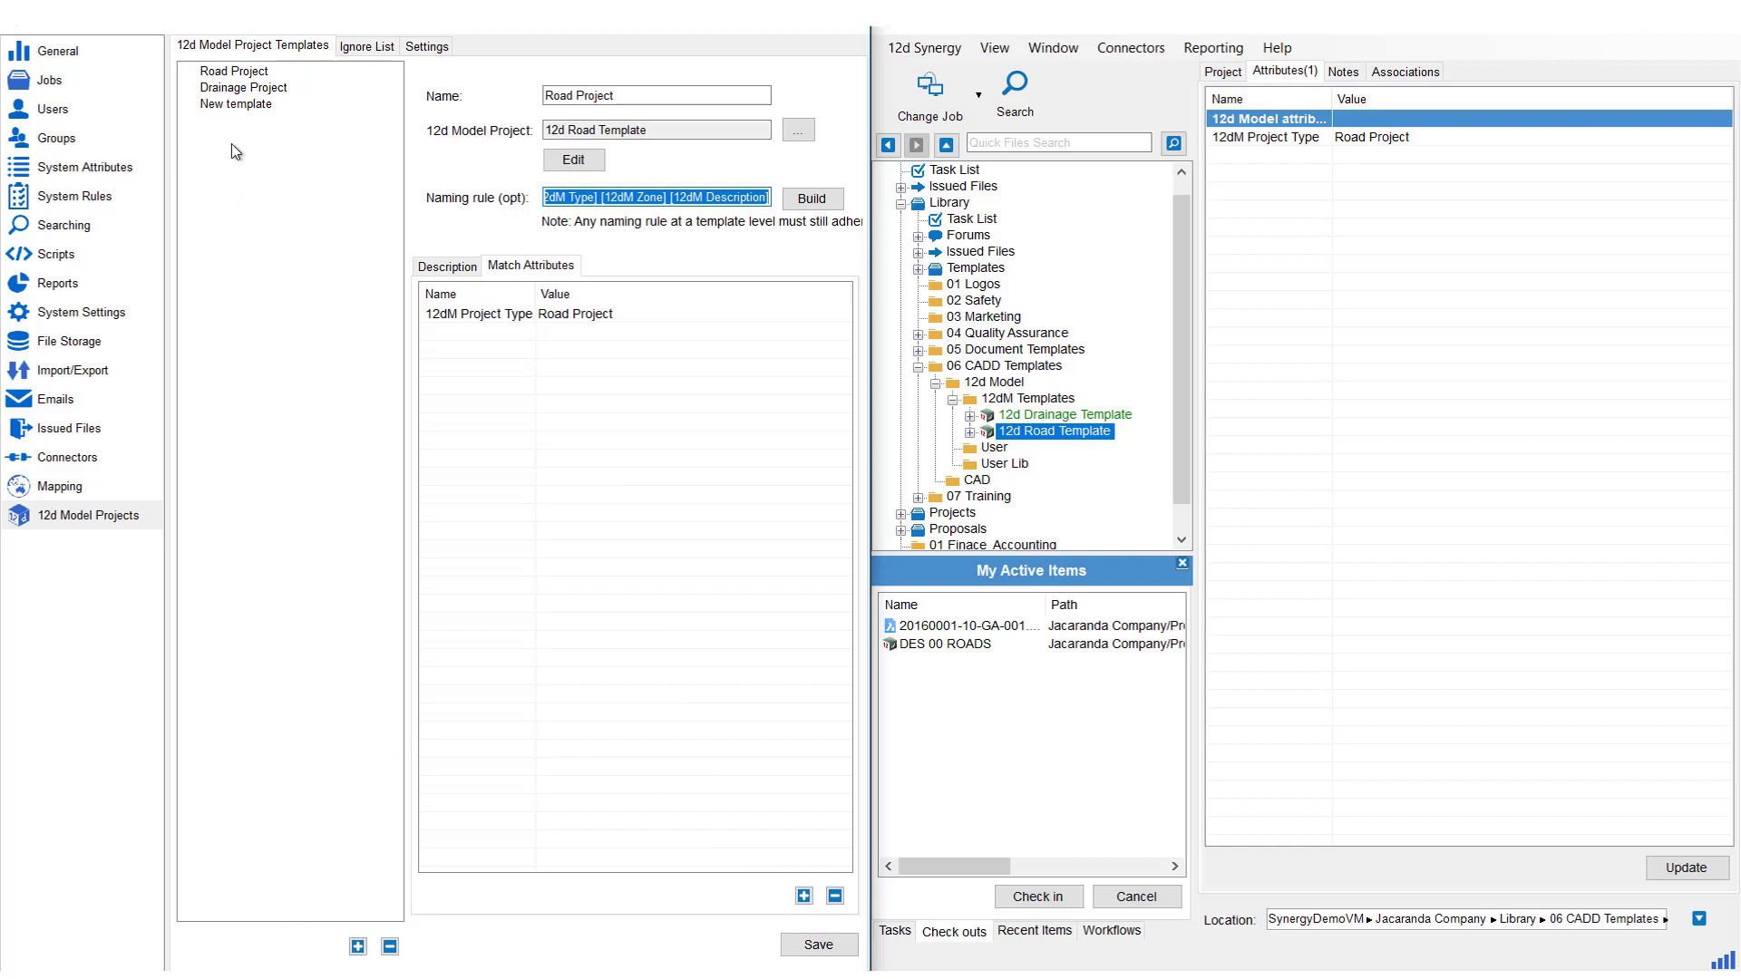
{"action": "left_click", "coordinate": [265, 88]}
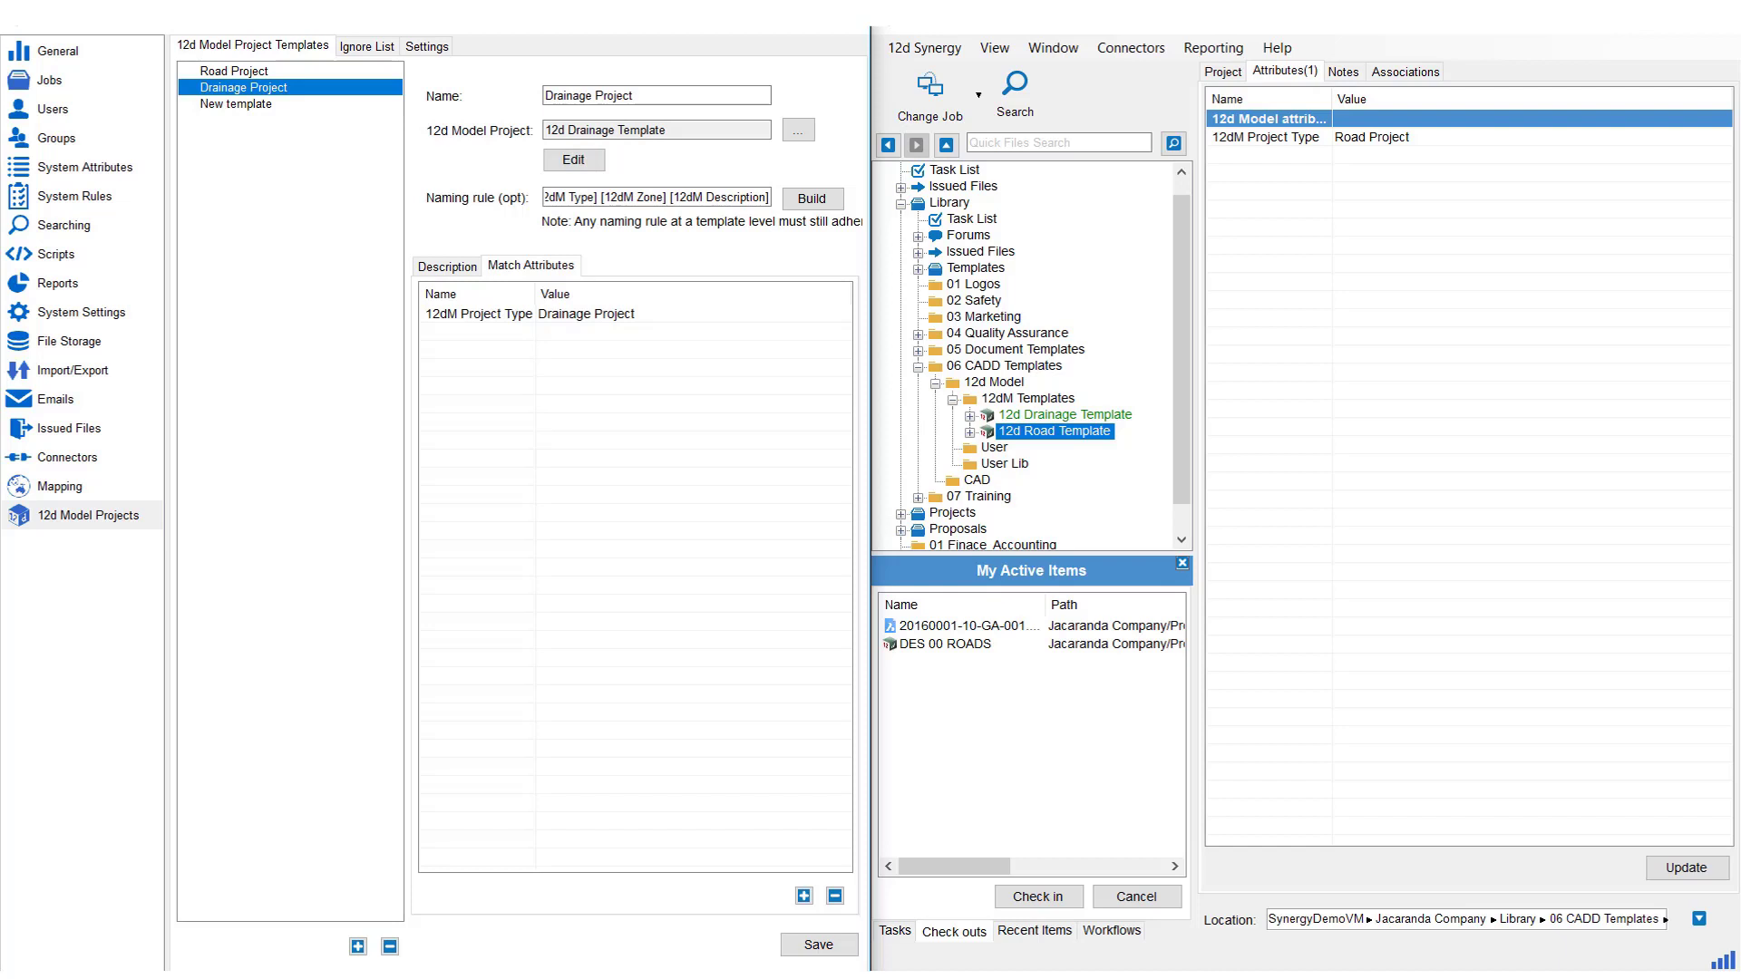
Start a new 12d Model project in the 12d folder under 04 CADD of the Emu Park job
{"action": "left_click_drag", "start_coordinate": [1183, 241], "coordinate": [1162, 411]}
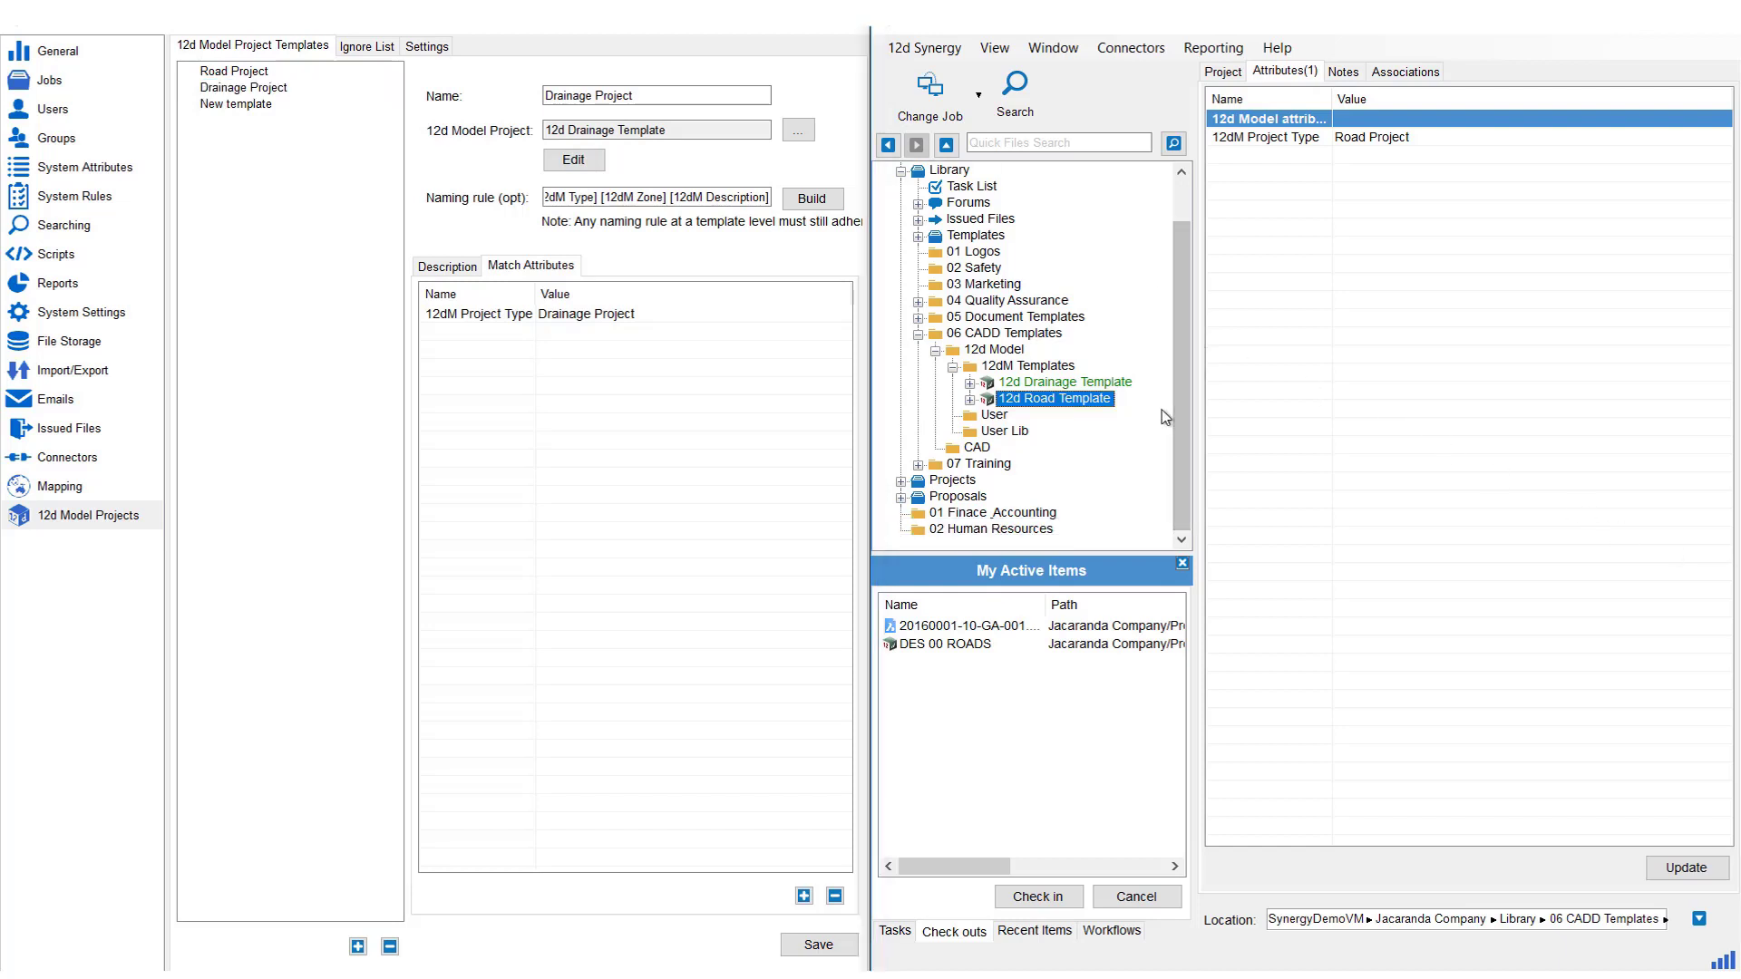
{"action": "left_click", "coordinate": [902, 481]}
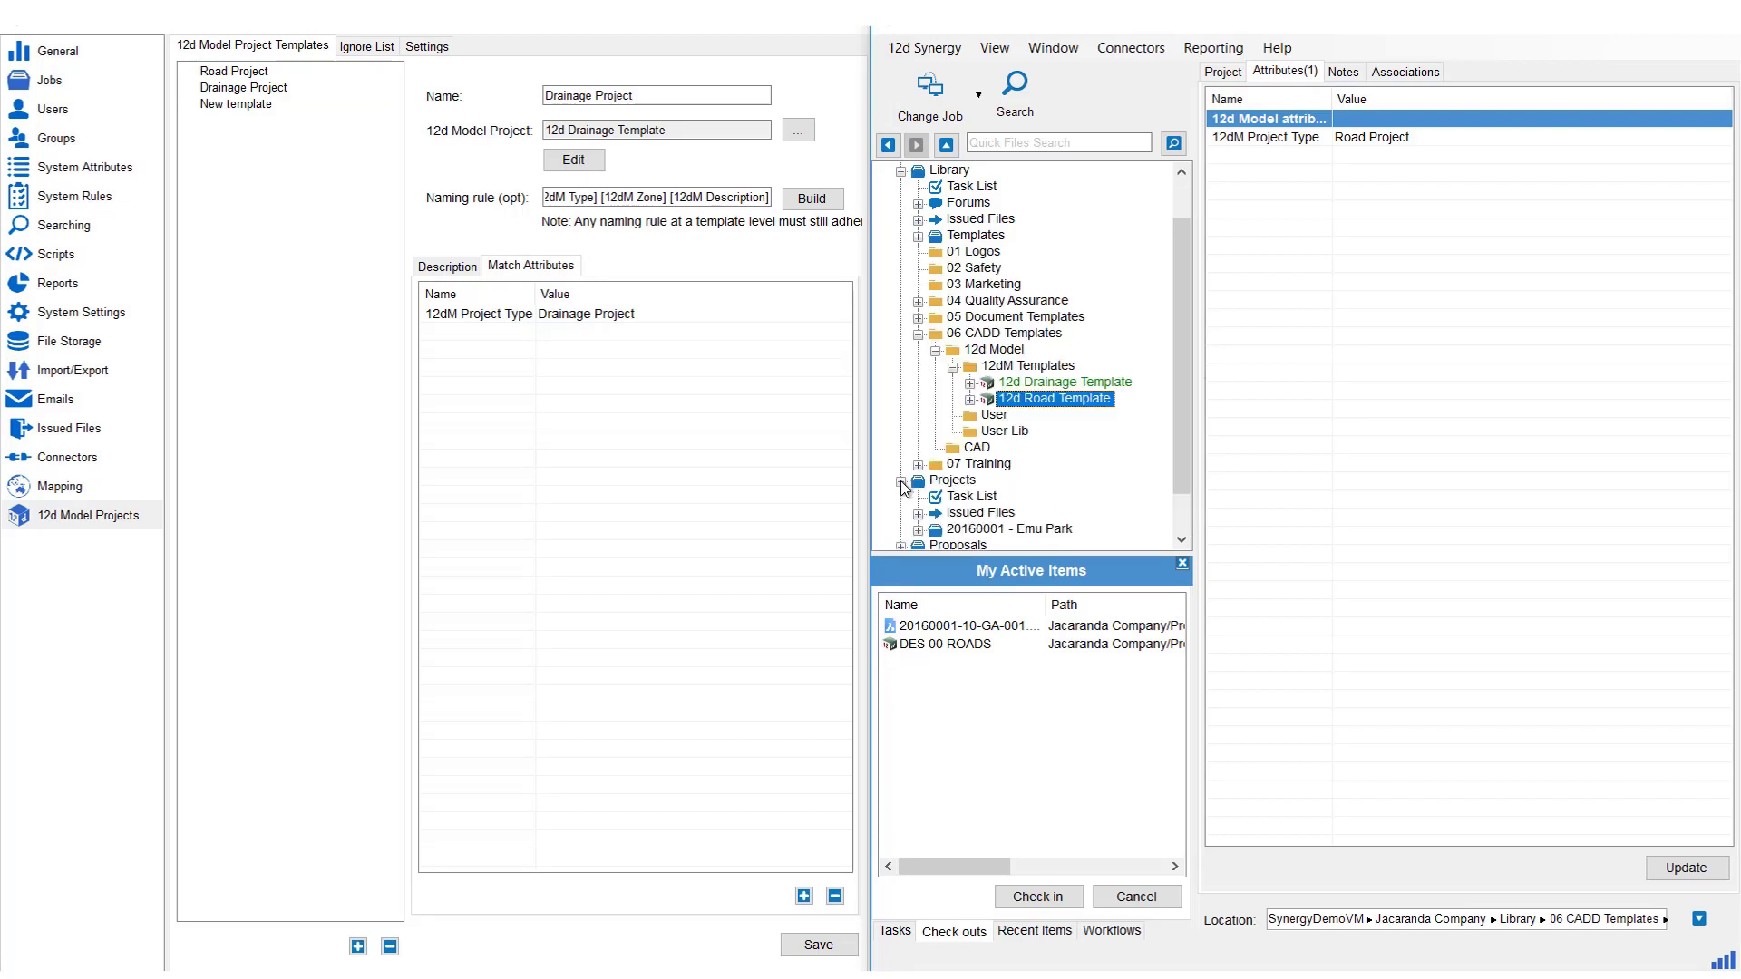
{"action": "left_click", "coordinate": [918, 530]}
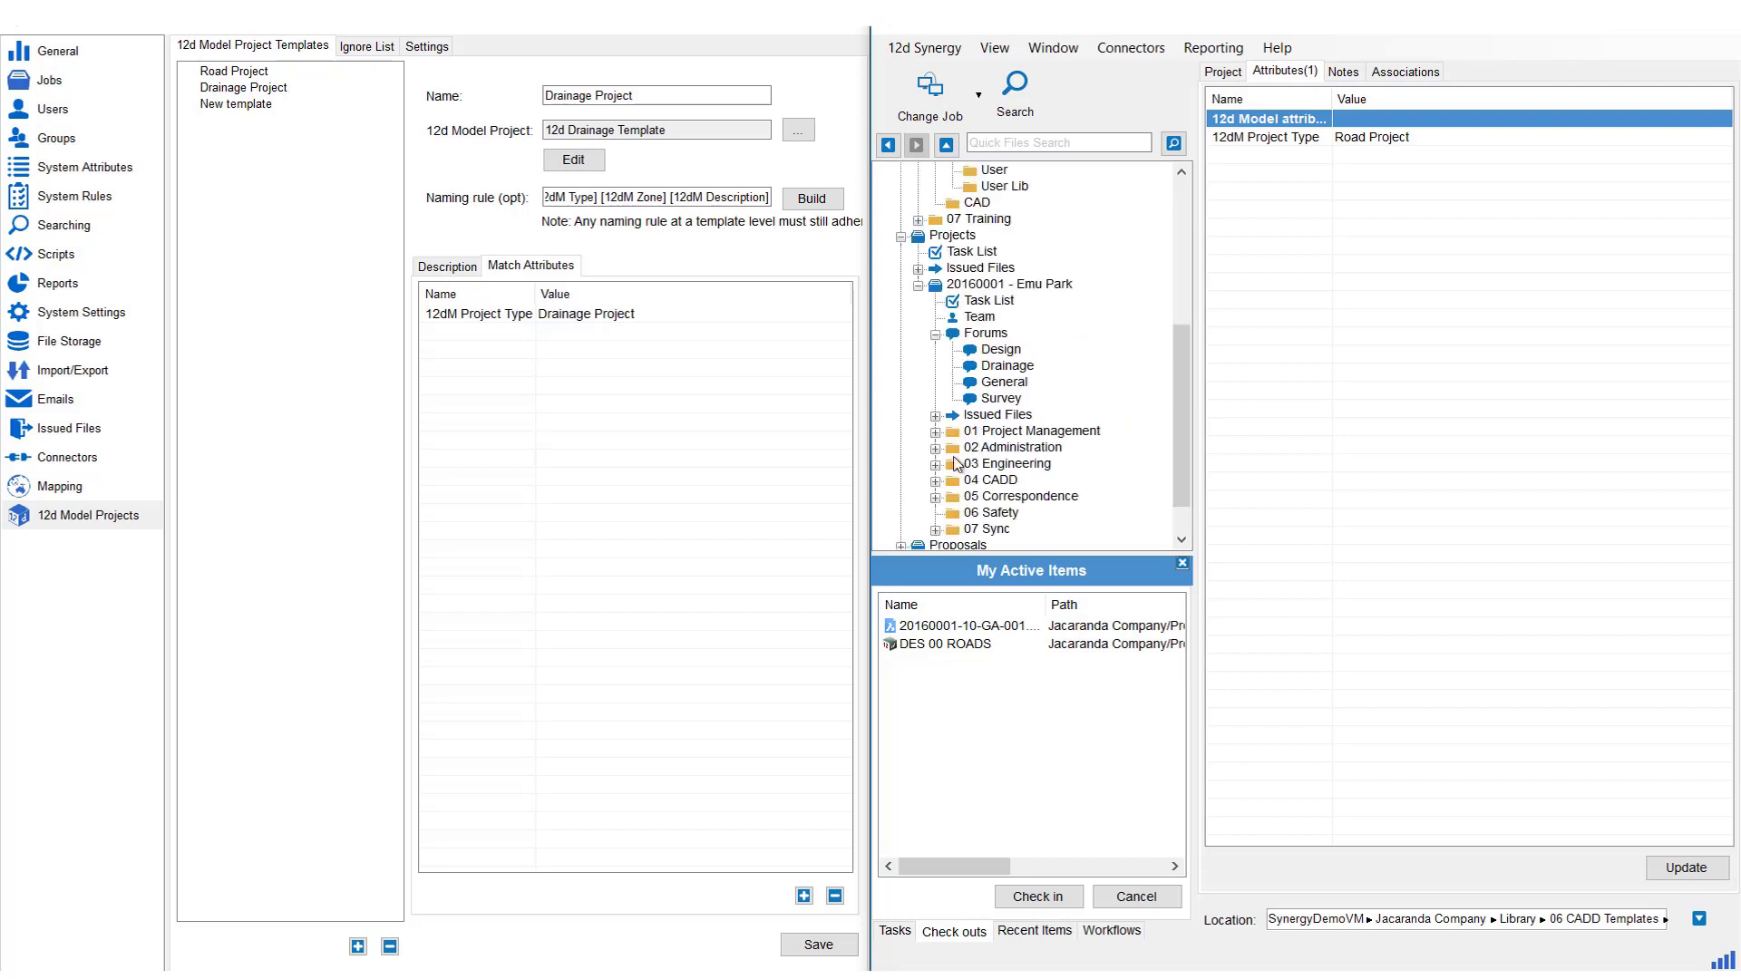
{"action": "left_click", "coordinate": [935, 481]}
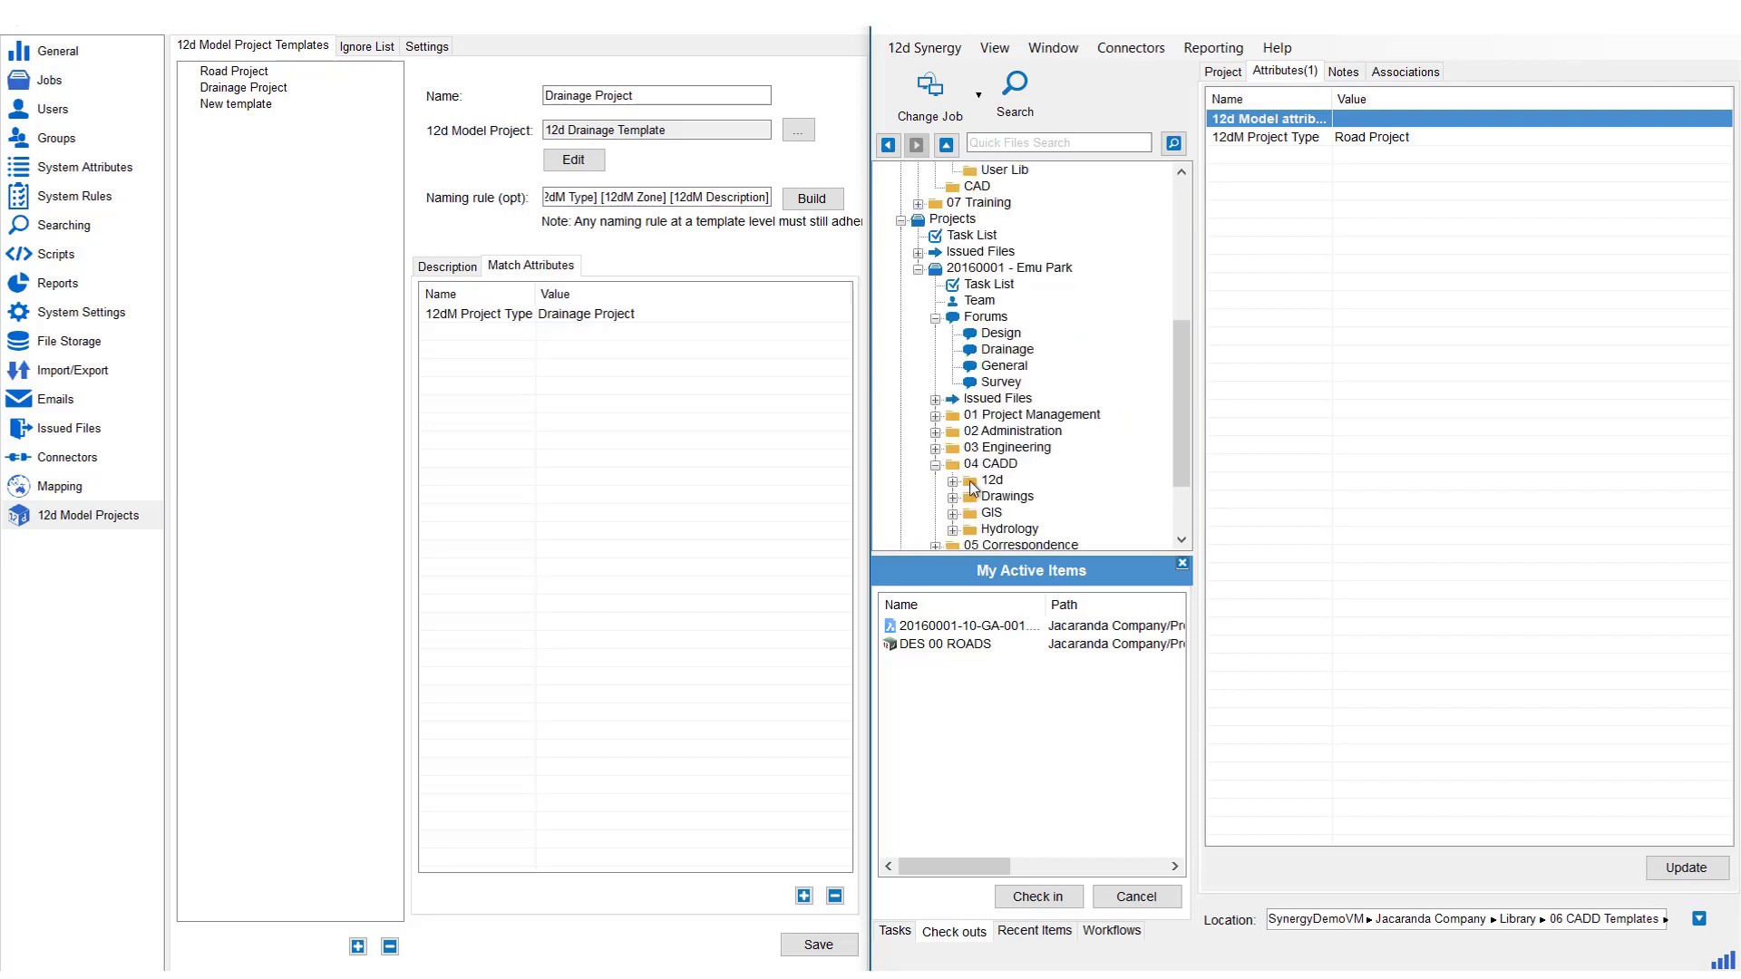
{"action": "scroll", "coordinate": [975, 453], "scroll_direction": "down", "scroll_amount": 2}
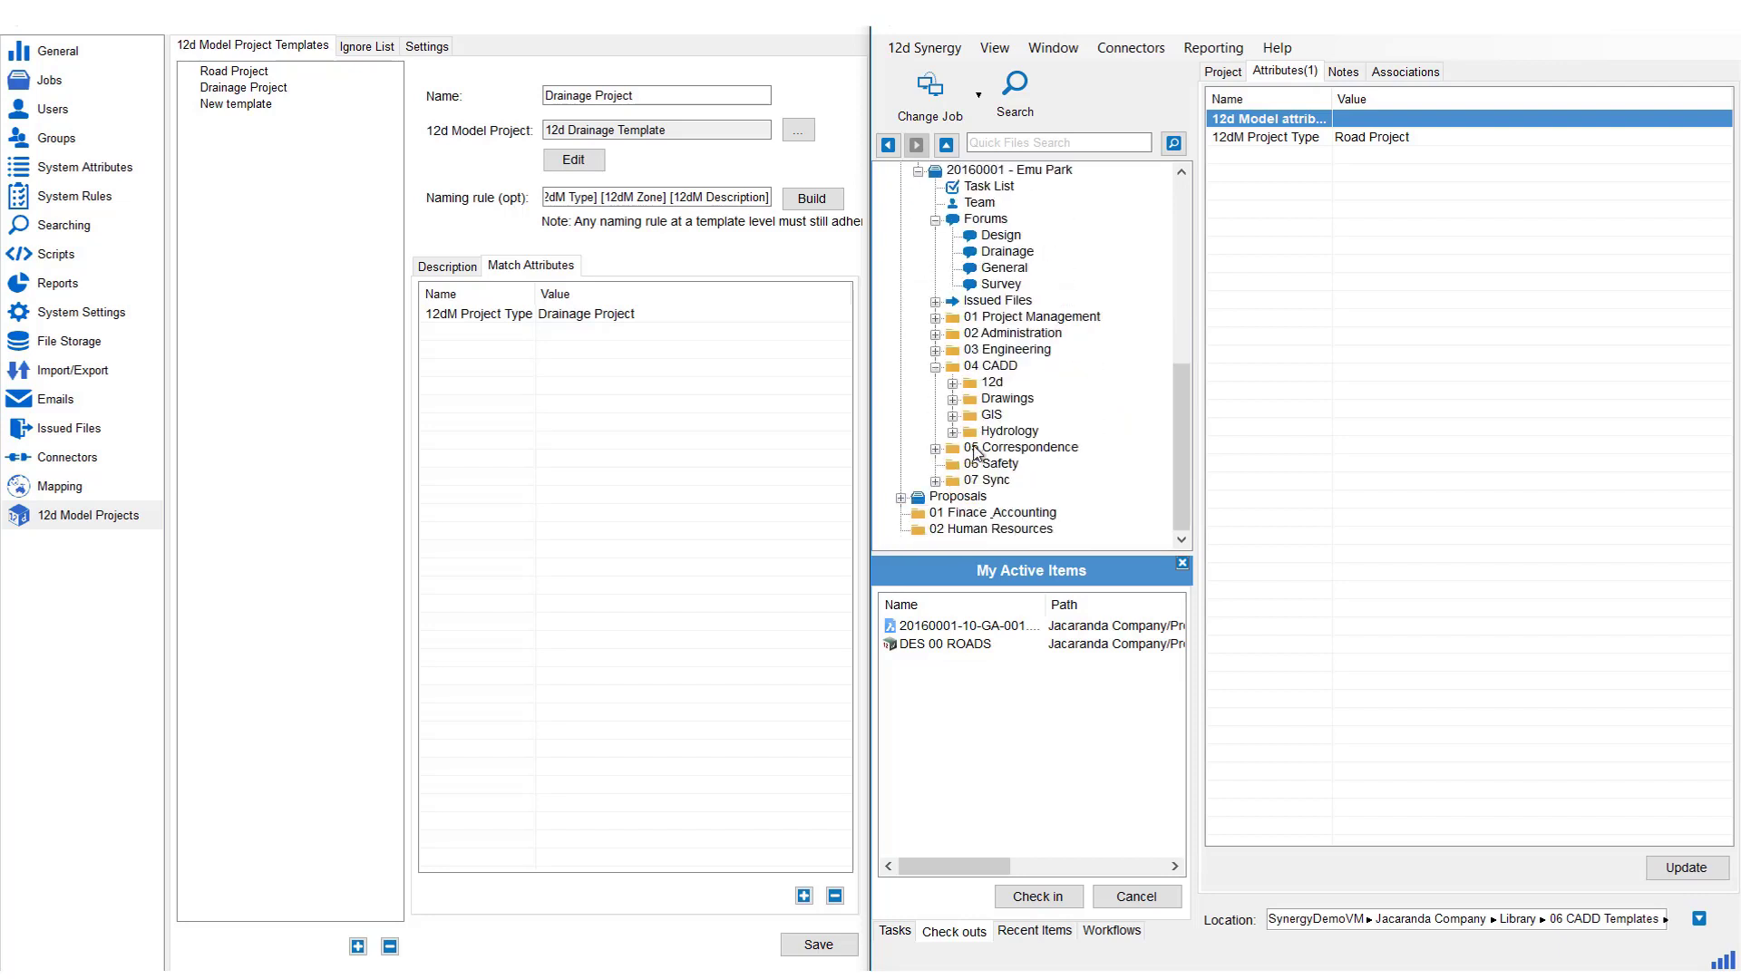
{"action": "left_click", "coordinate": [953, 385]}
{"action": "left_click", "coordinate": [993, 383]}
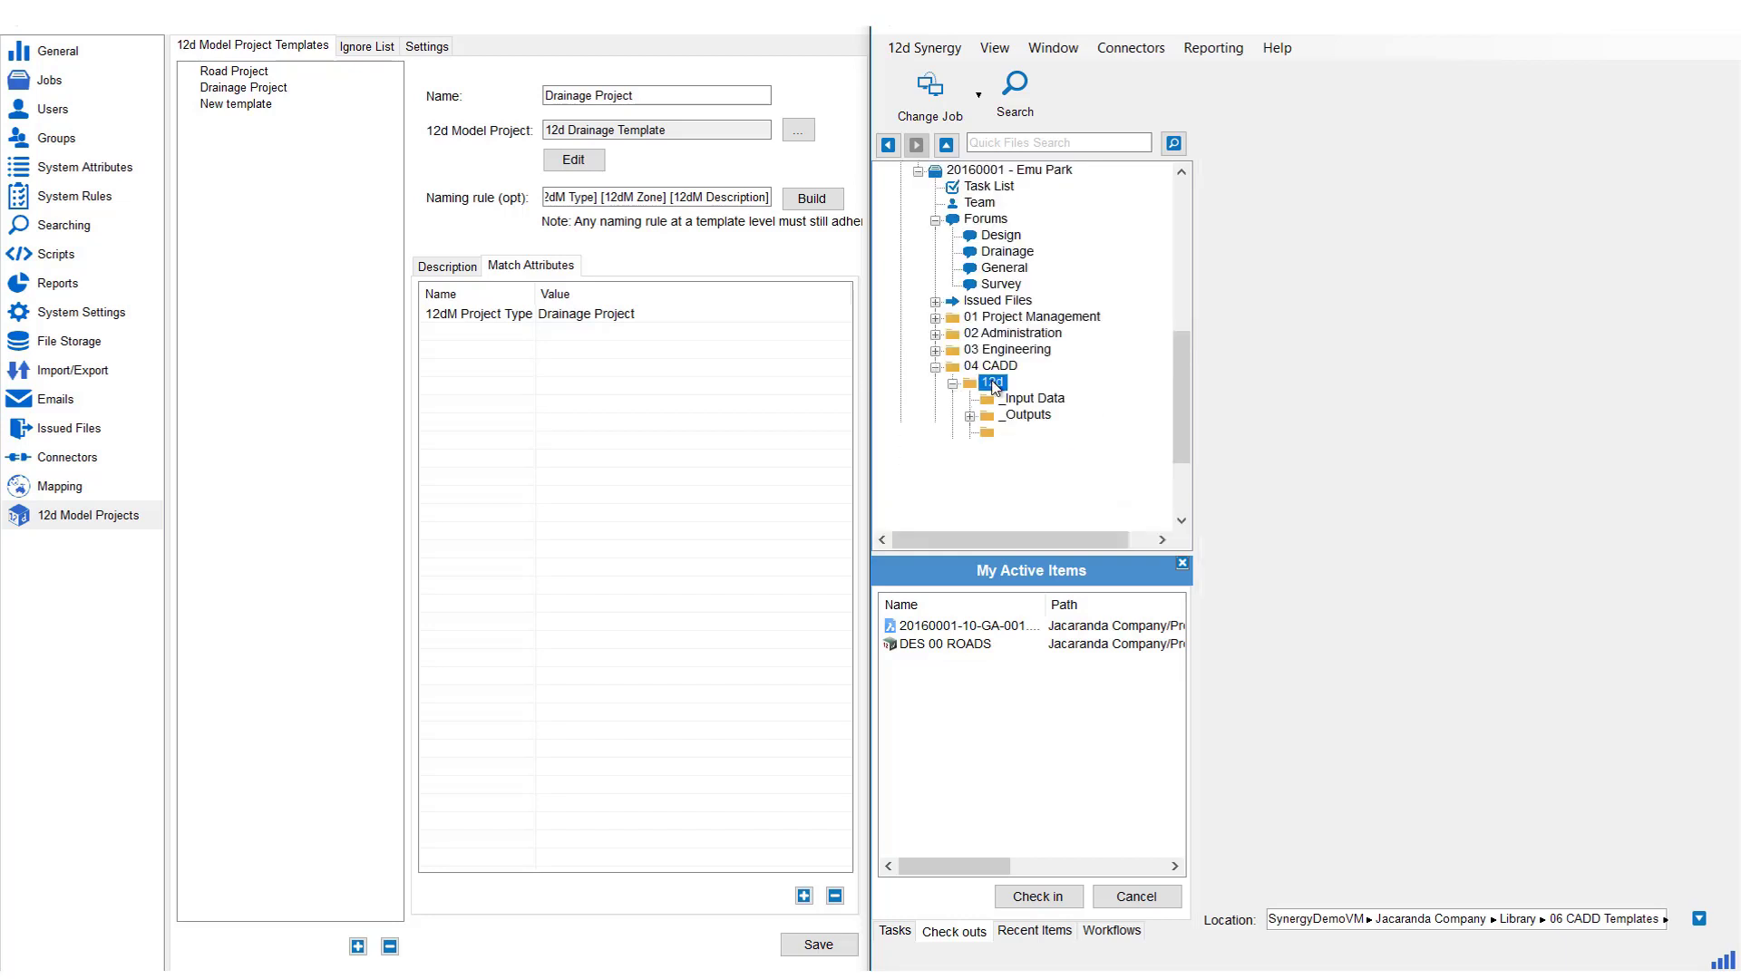
{"action": "right_click", "coordinate": [994, 386]}
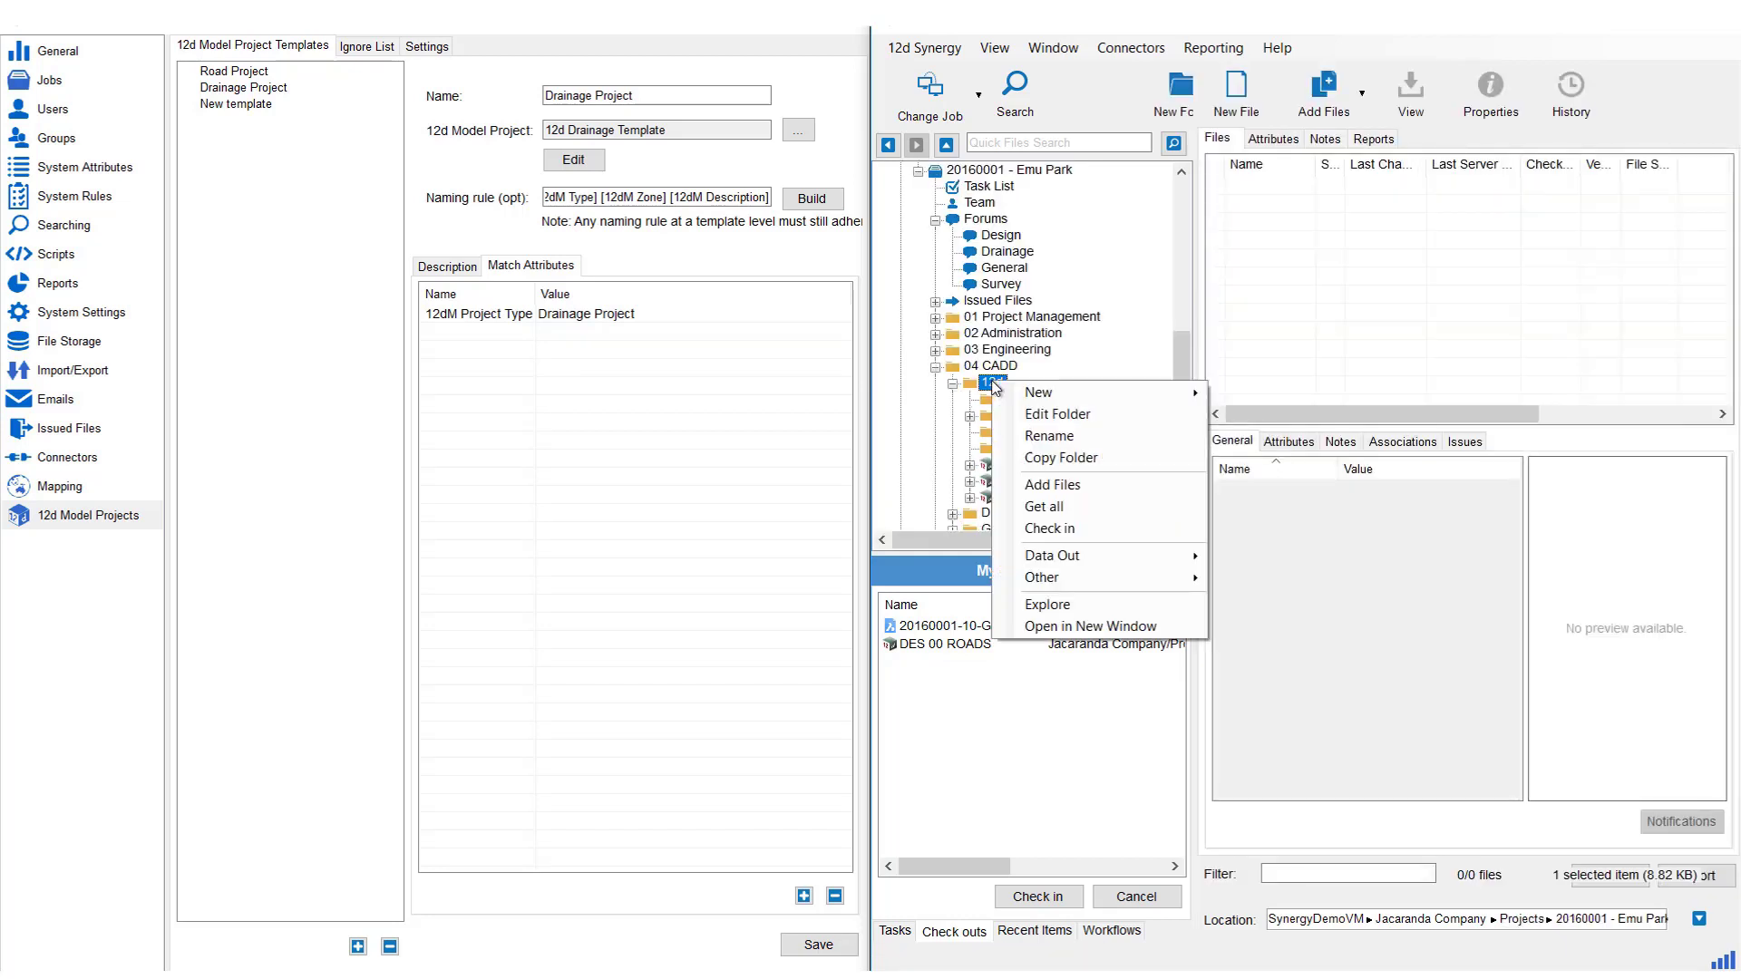
{"action": "mouse_move", "coordinate": [1099, 393]}
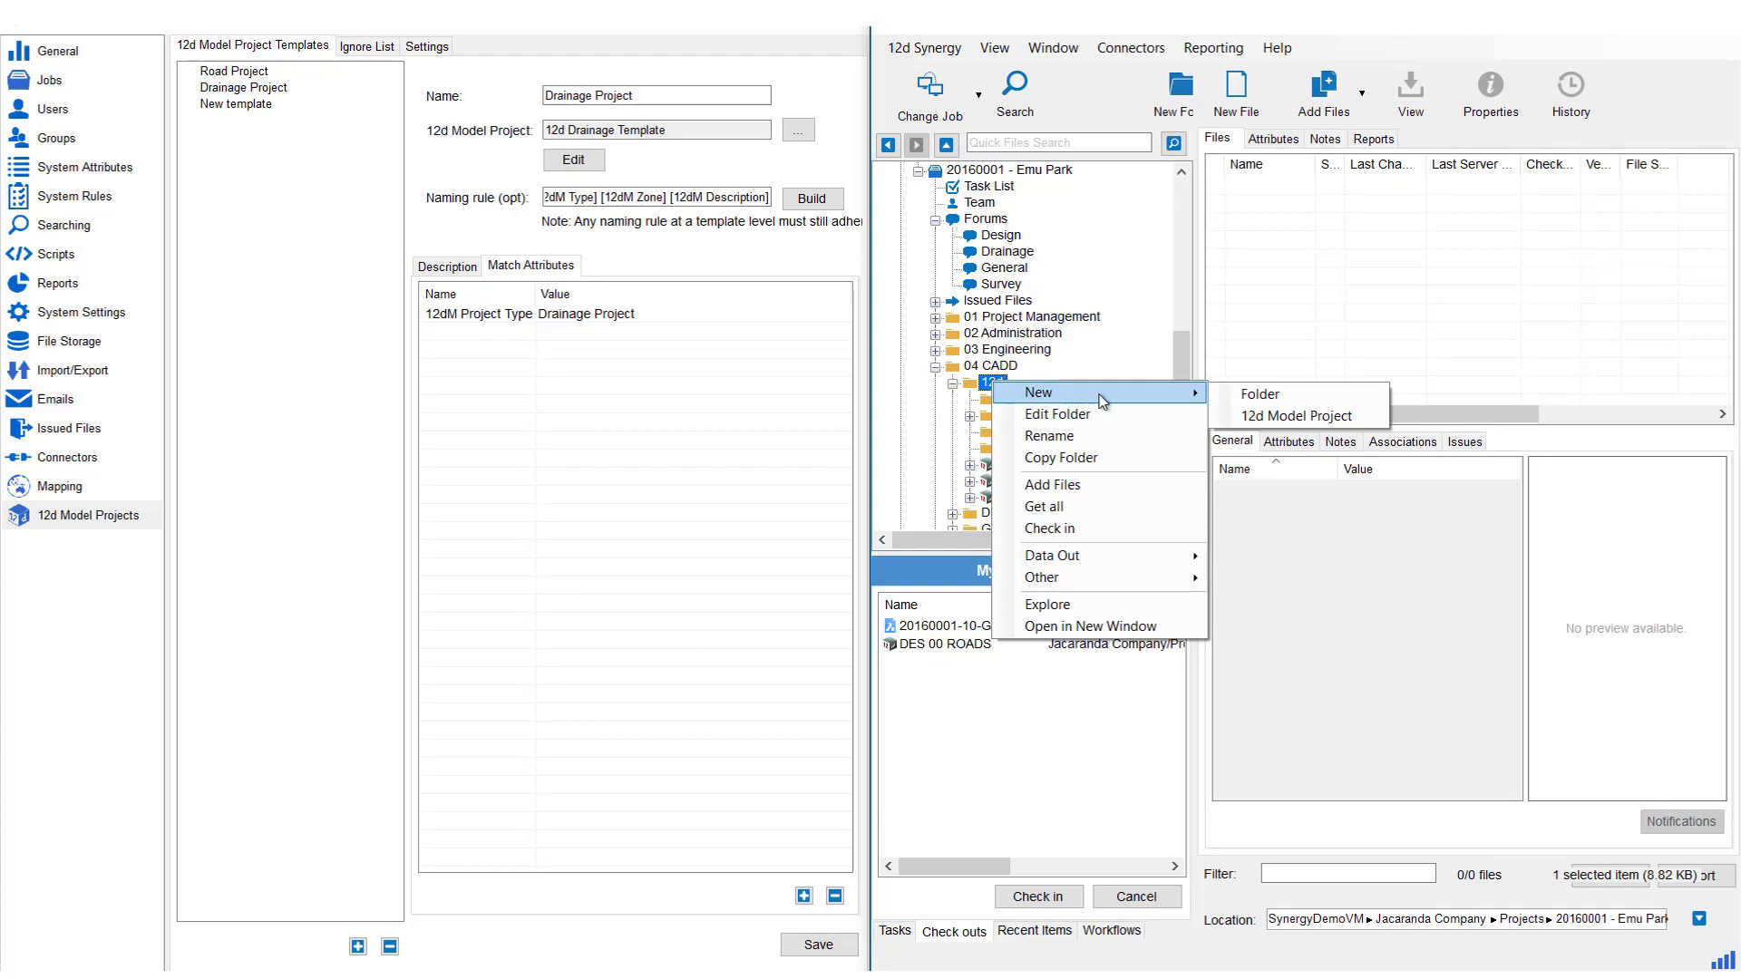
{"action": "left_click", "coordinate": [1296, 416]}
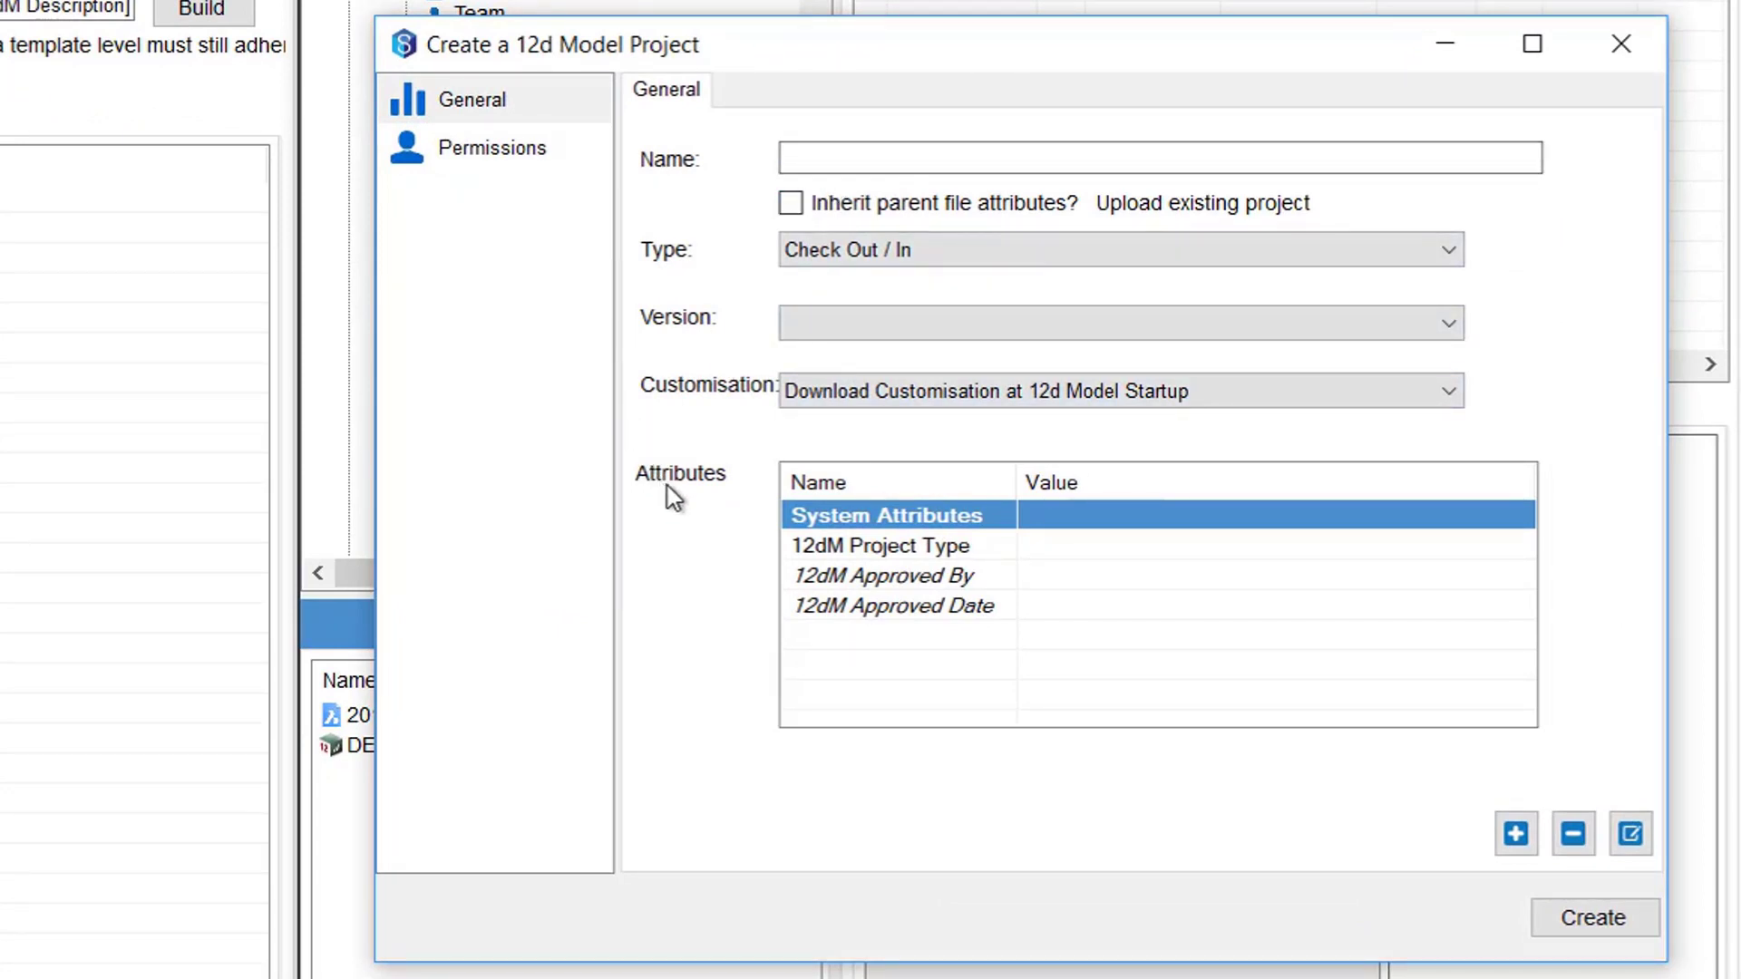
Set the new project's 12dM Project Type attribute to Drainage Project
{"action": "left_click", "coordinate": [856, 547]}
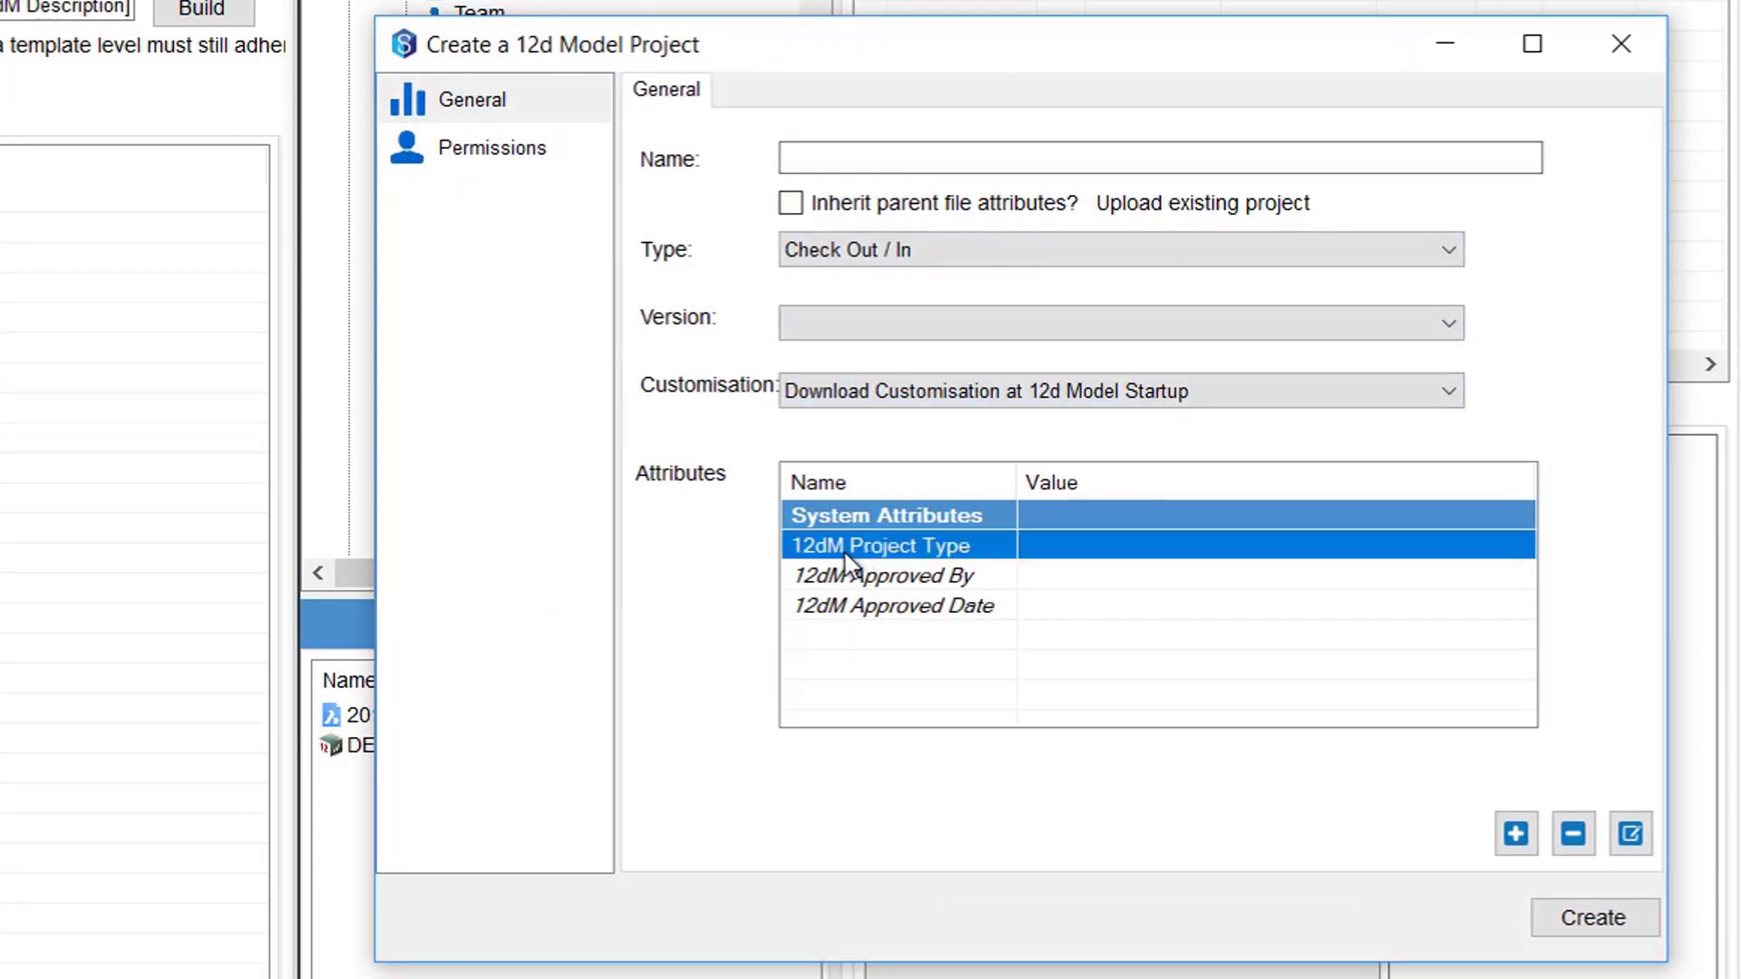
{"action": "left_click", "coordinate": [1058, 551]}
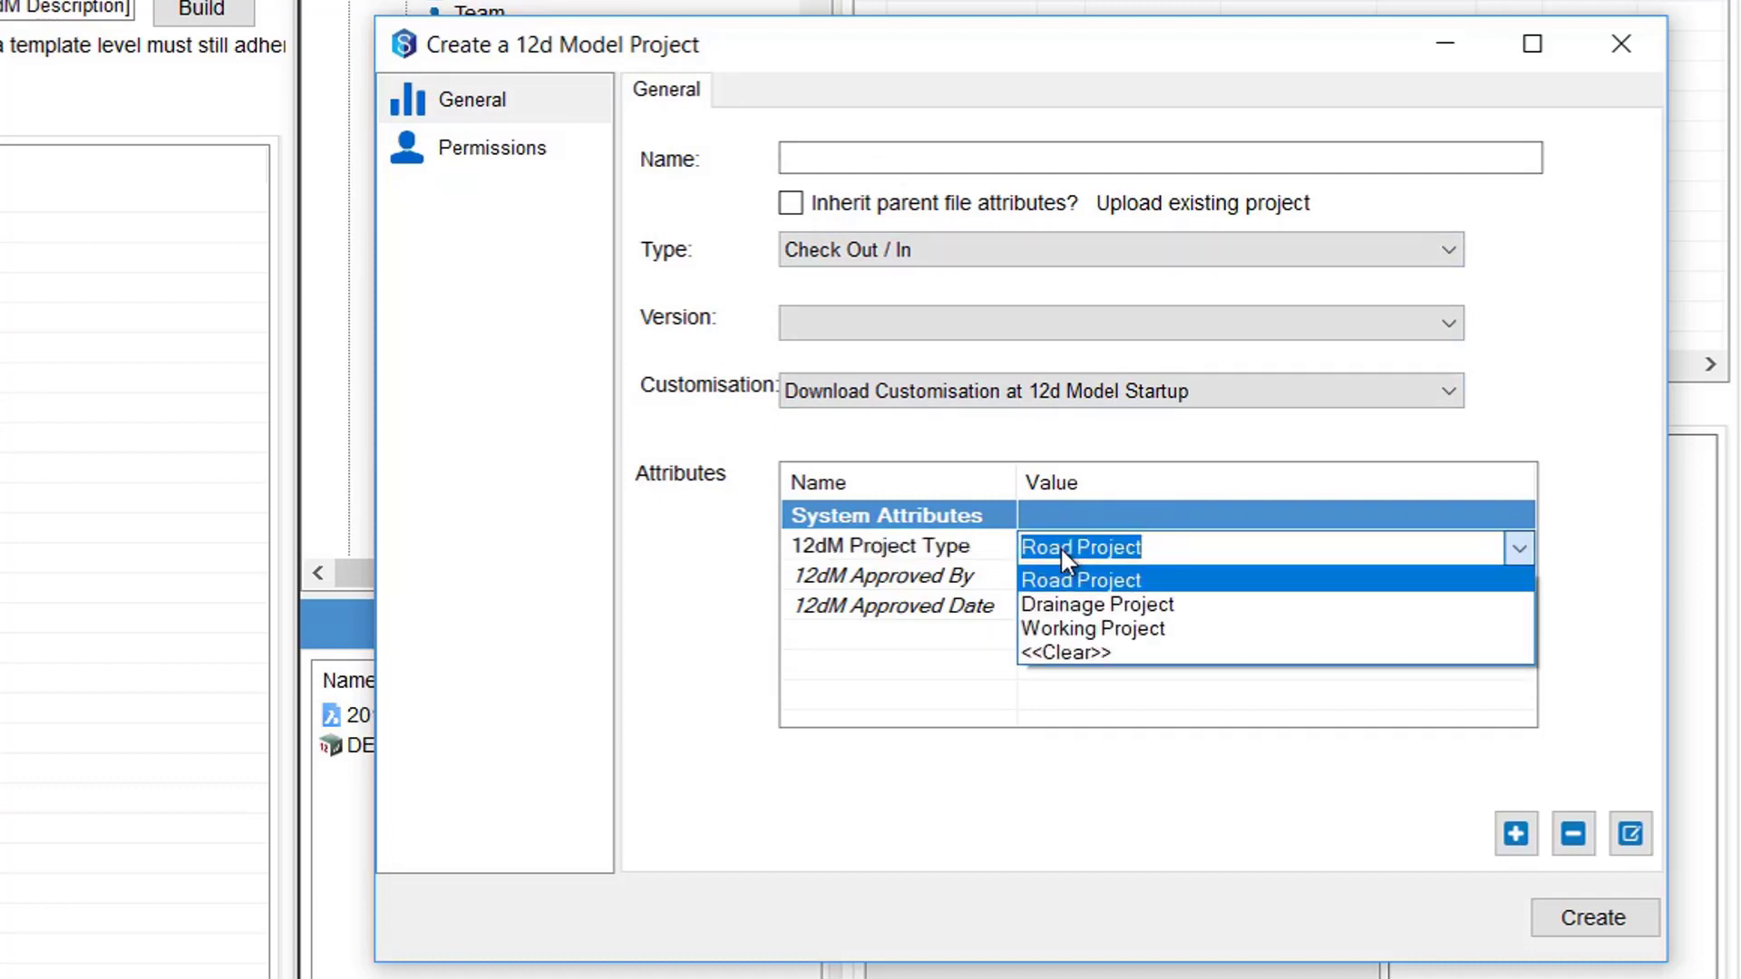
{"action": "left_click", "coordinate": [1059, 604]}
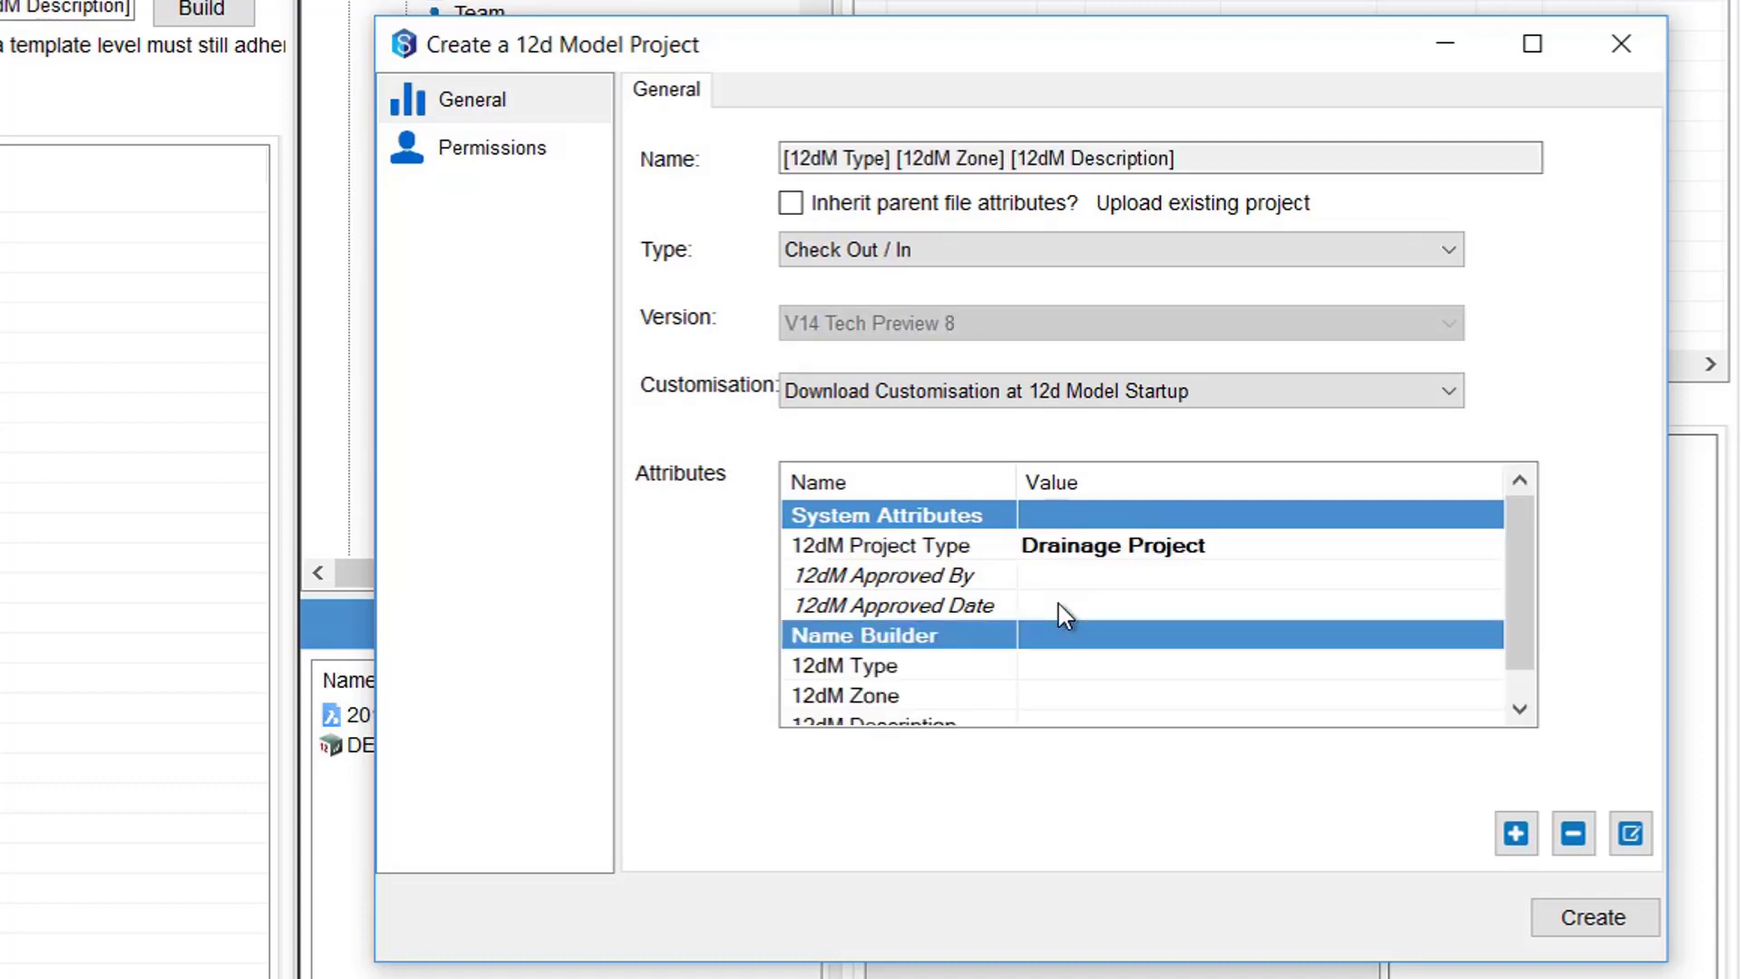
Set the new project's 12dM Type attribute to Drainage [DRN] and its 12dM Zone to 01
{"action": "scroll", "coordinate": [1108, 576], "scroll_direction": "down", "scroll_amount": 1}
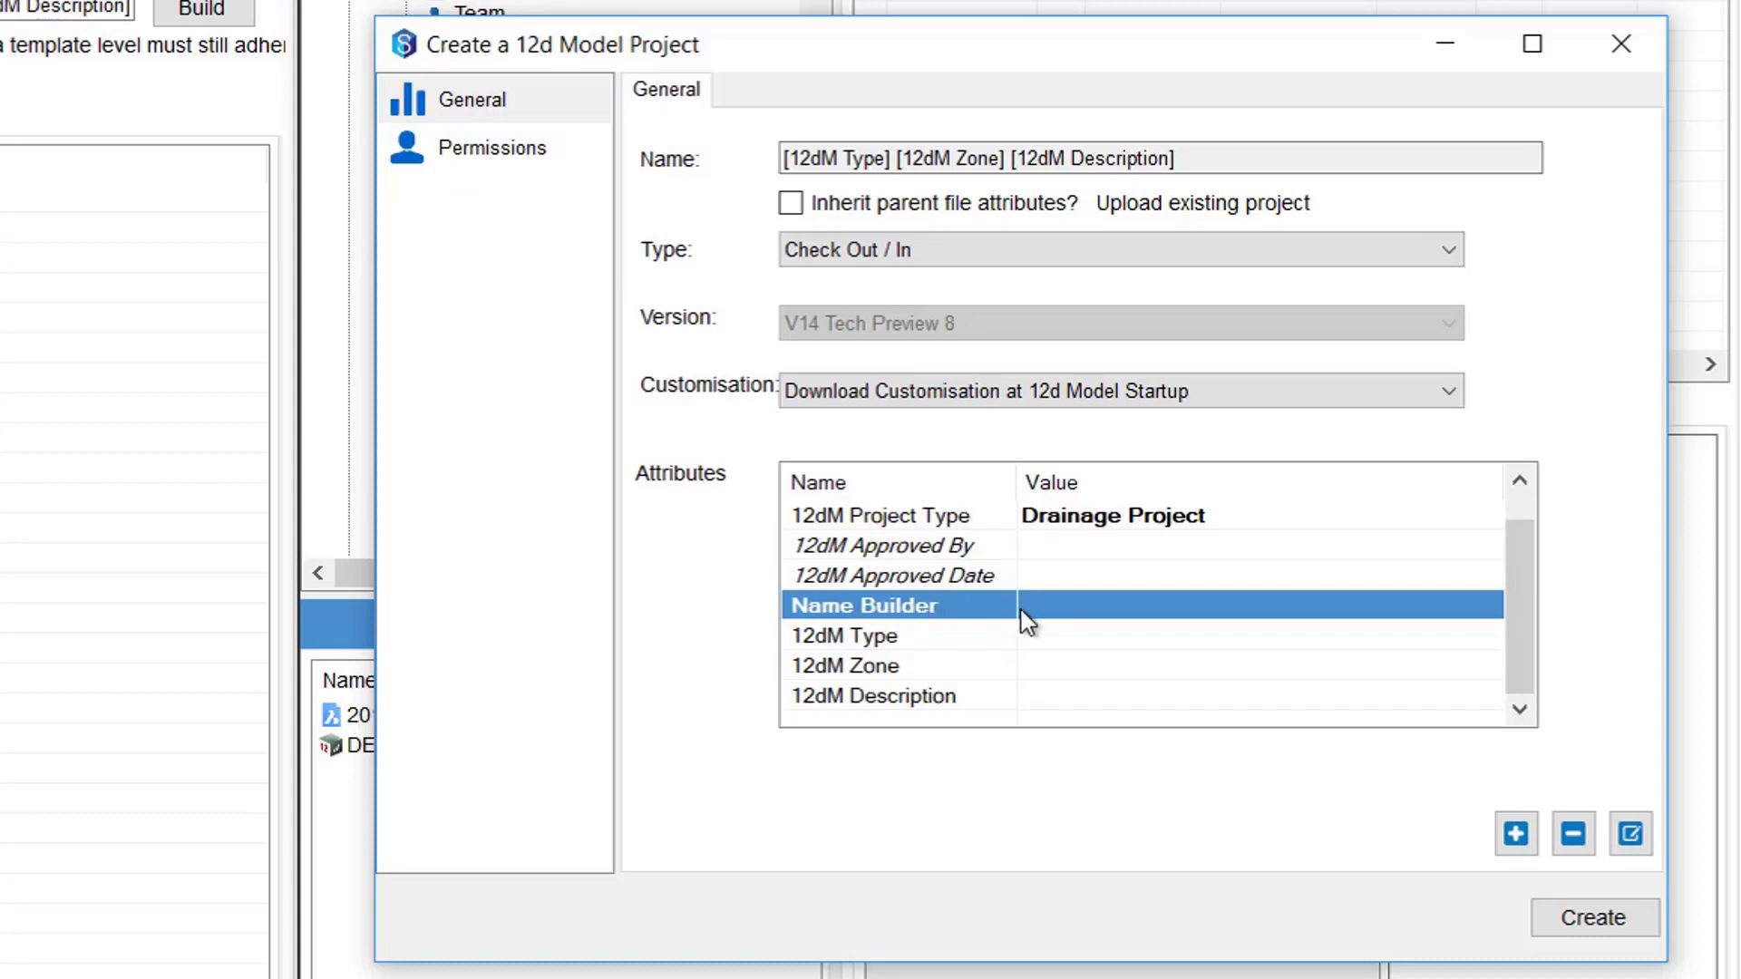
{"action": "left_click", "coordinate": [1047, 634]}
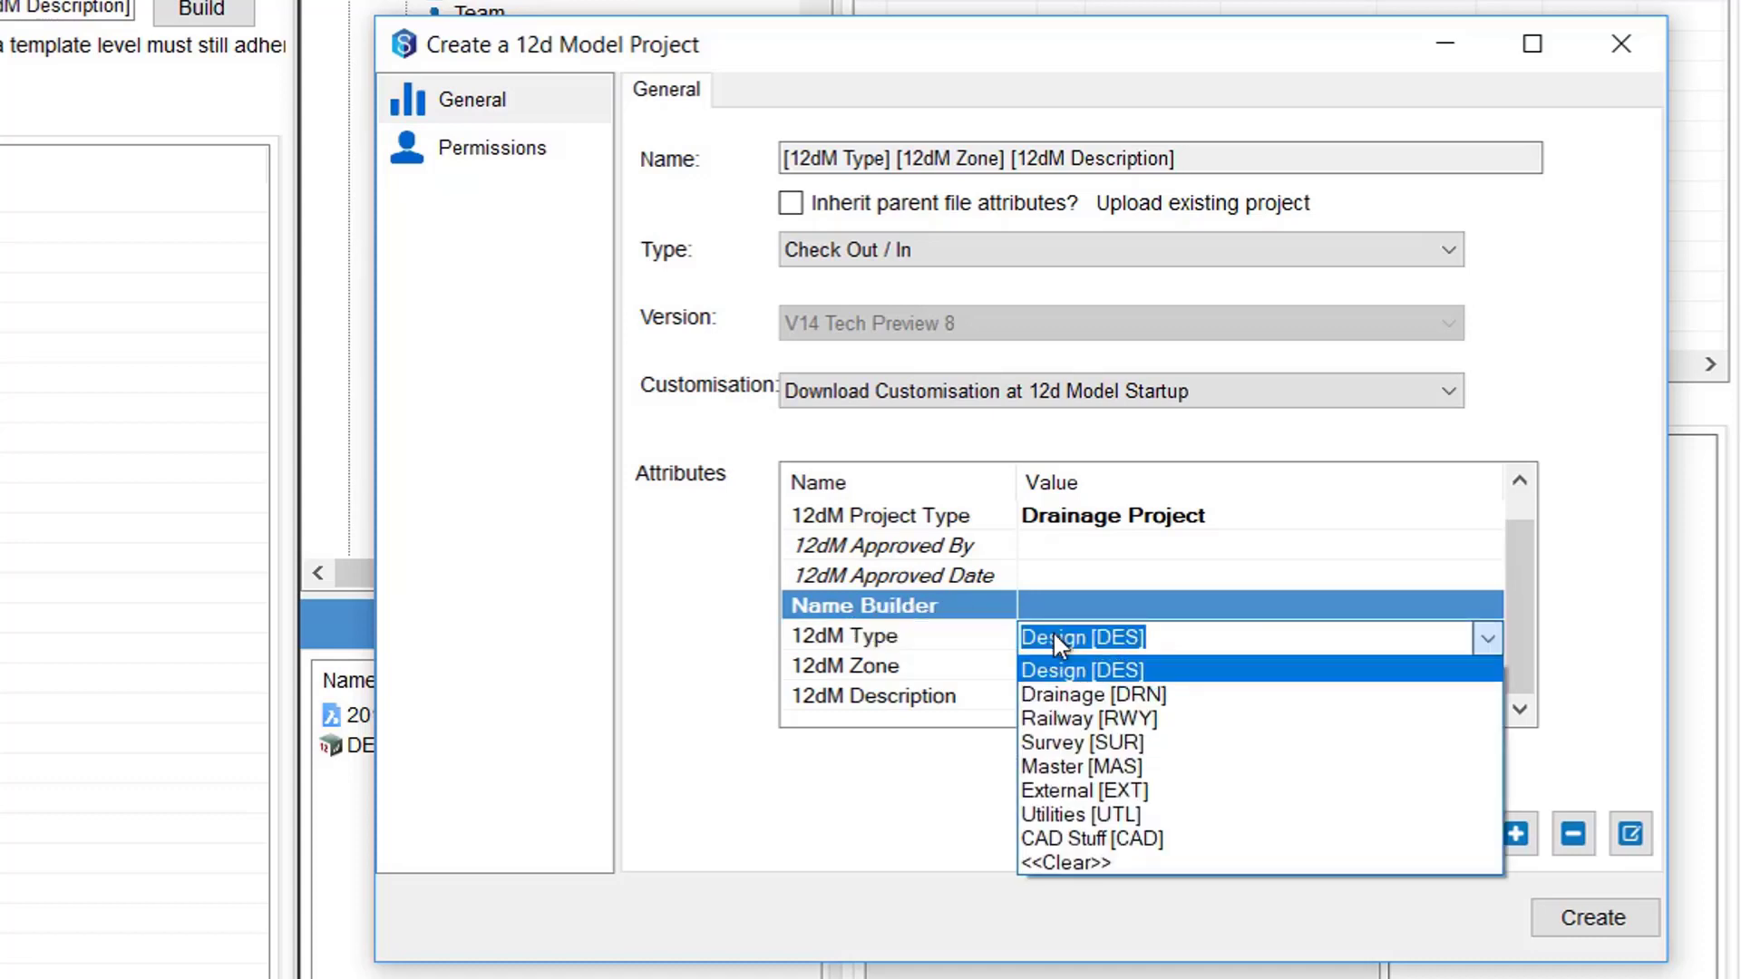
{"action": "left_click", "coordinate": [1108, 692]}
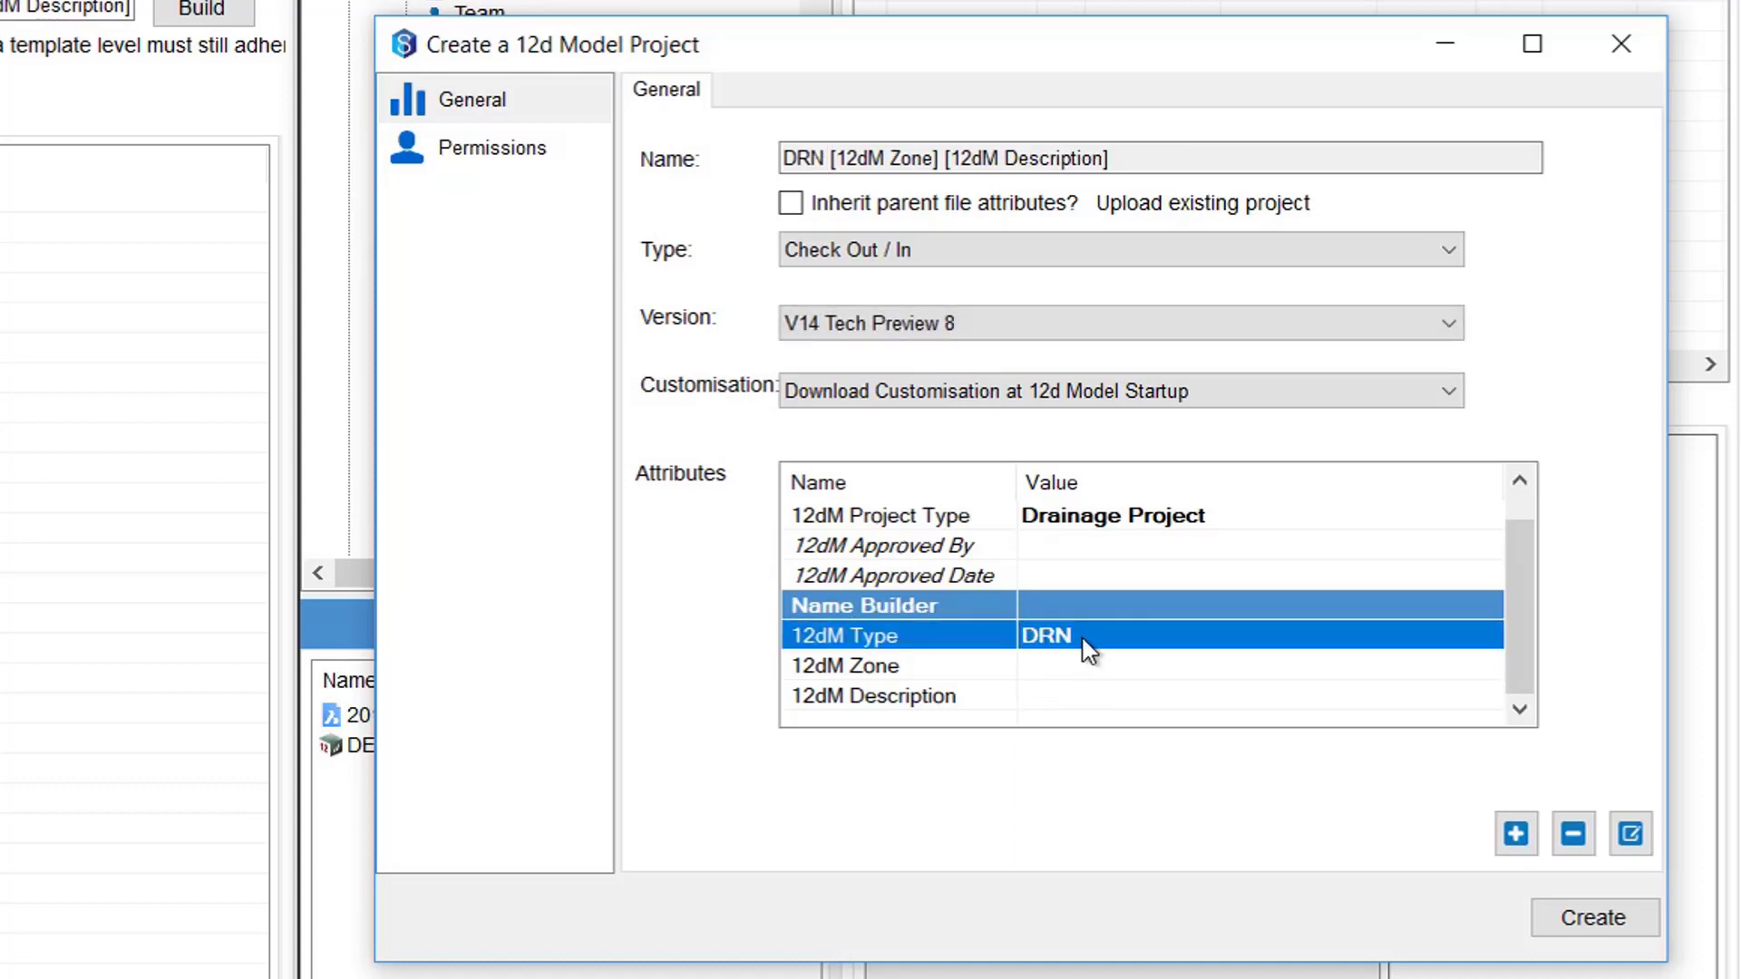
{"action": "left_click", "coordinate": [1050, 671]}
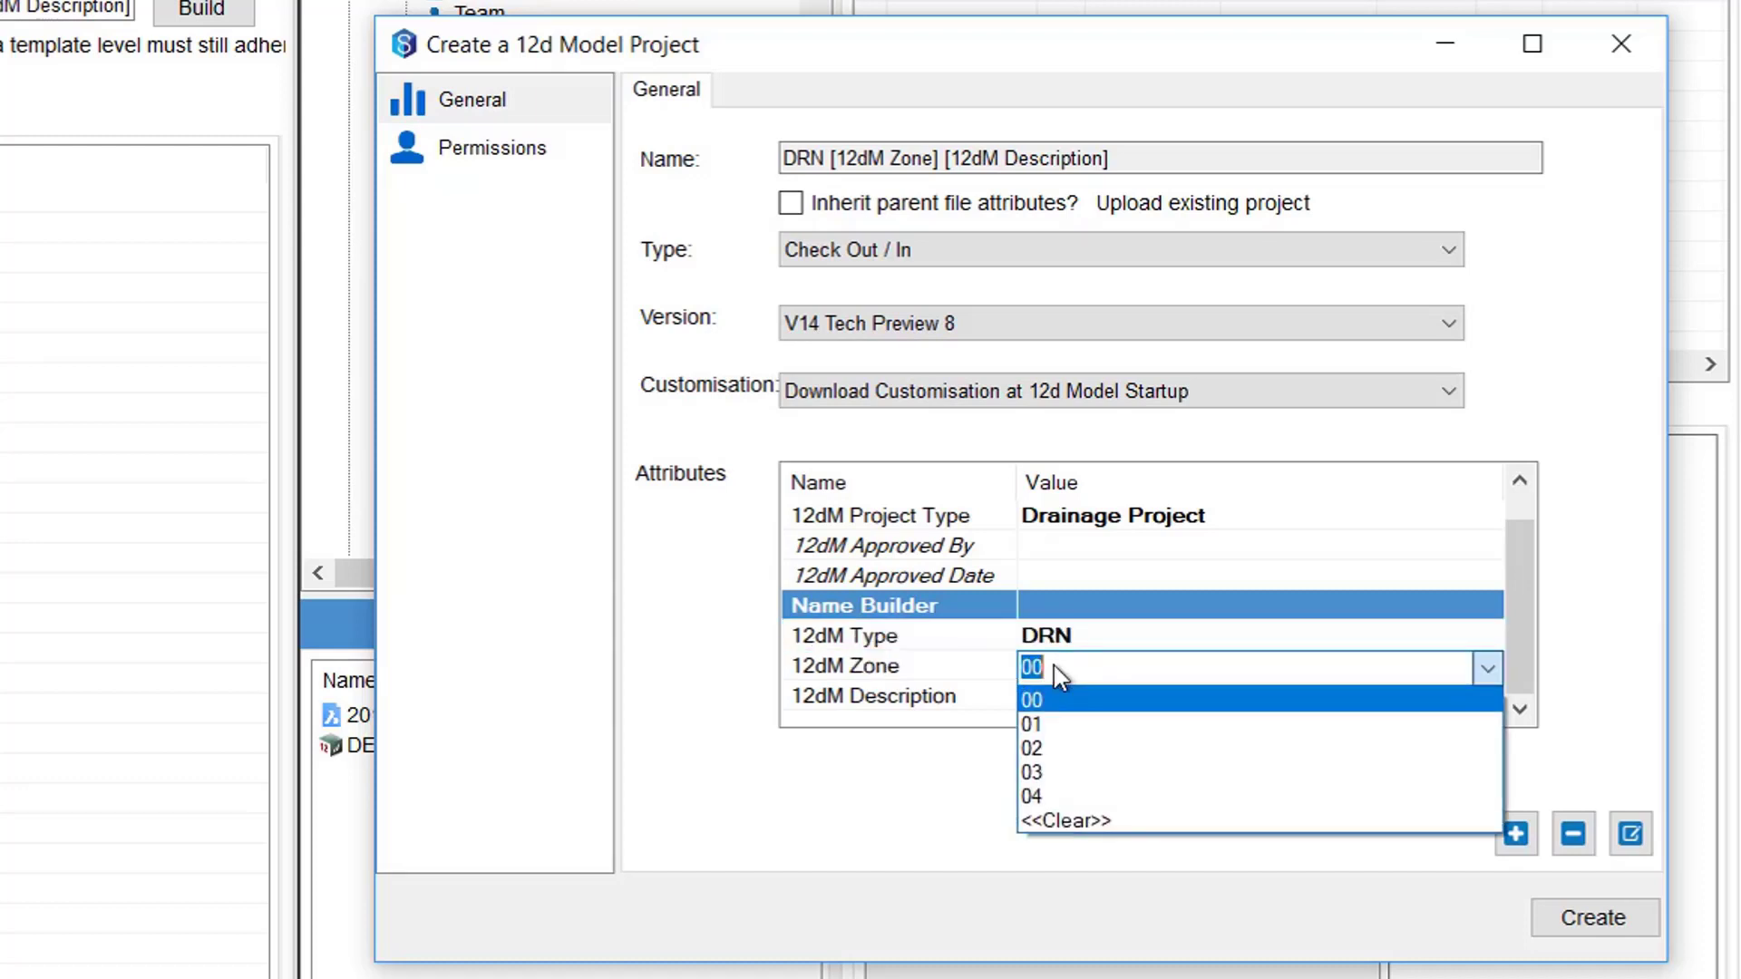
{"action": "left_click", "coordinate": [1054, 725]}
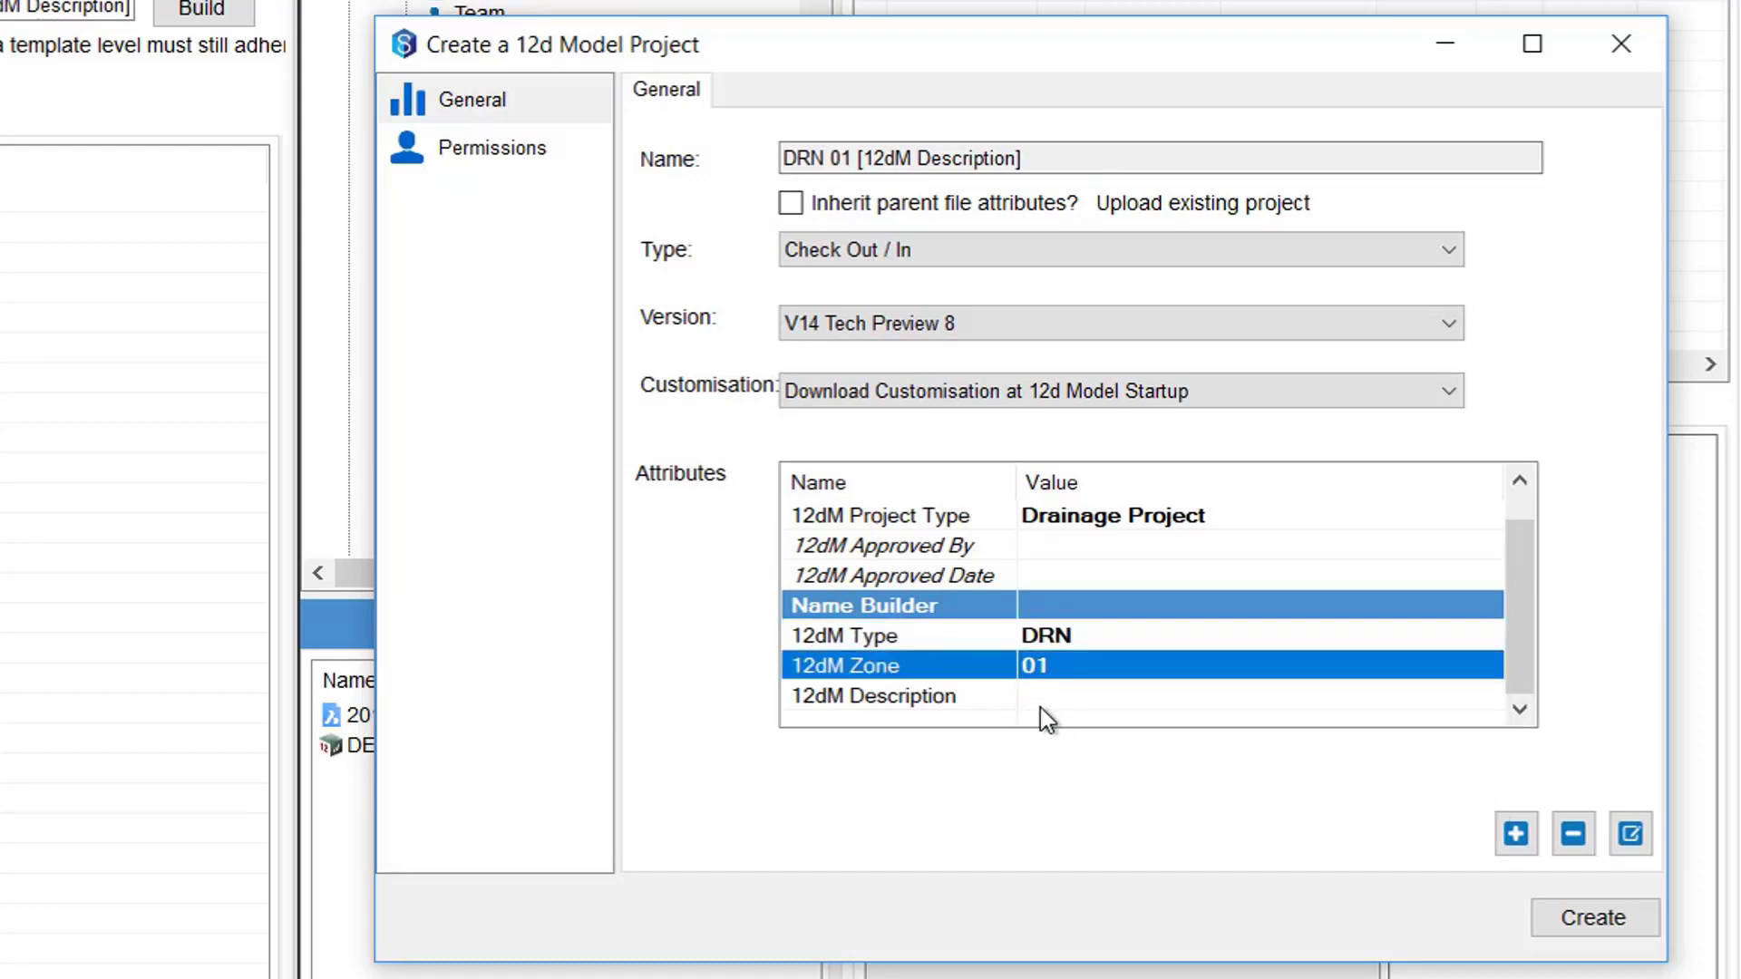
Enter SUB ROADS as the 12dM Description and create the 12d Model project
{"action": "left_click", "coordinate": [1040, 698]}
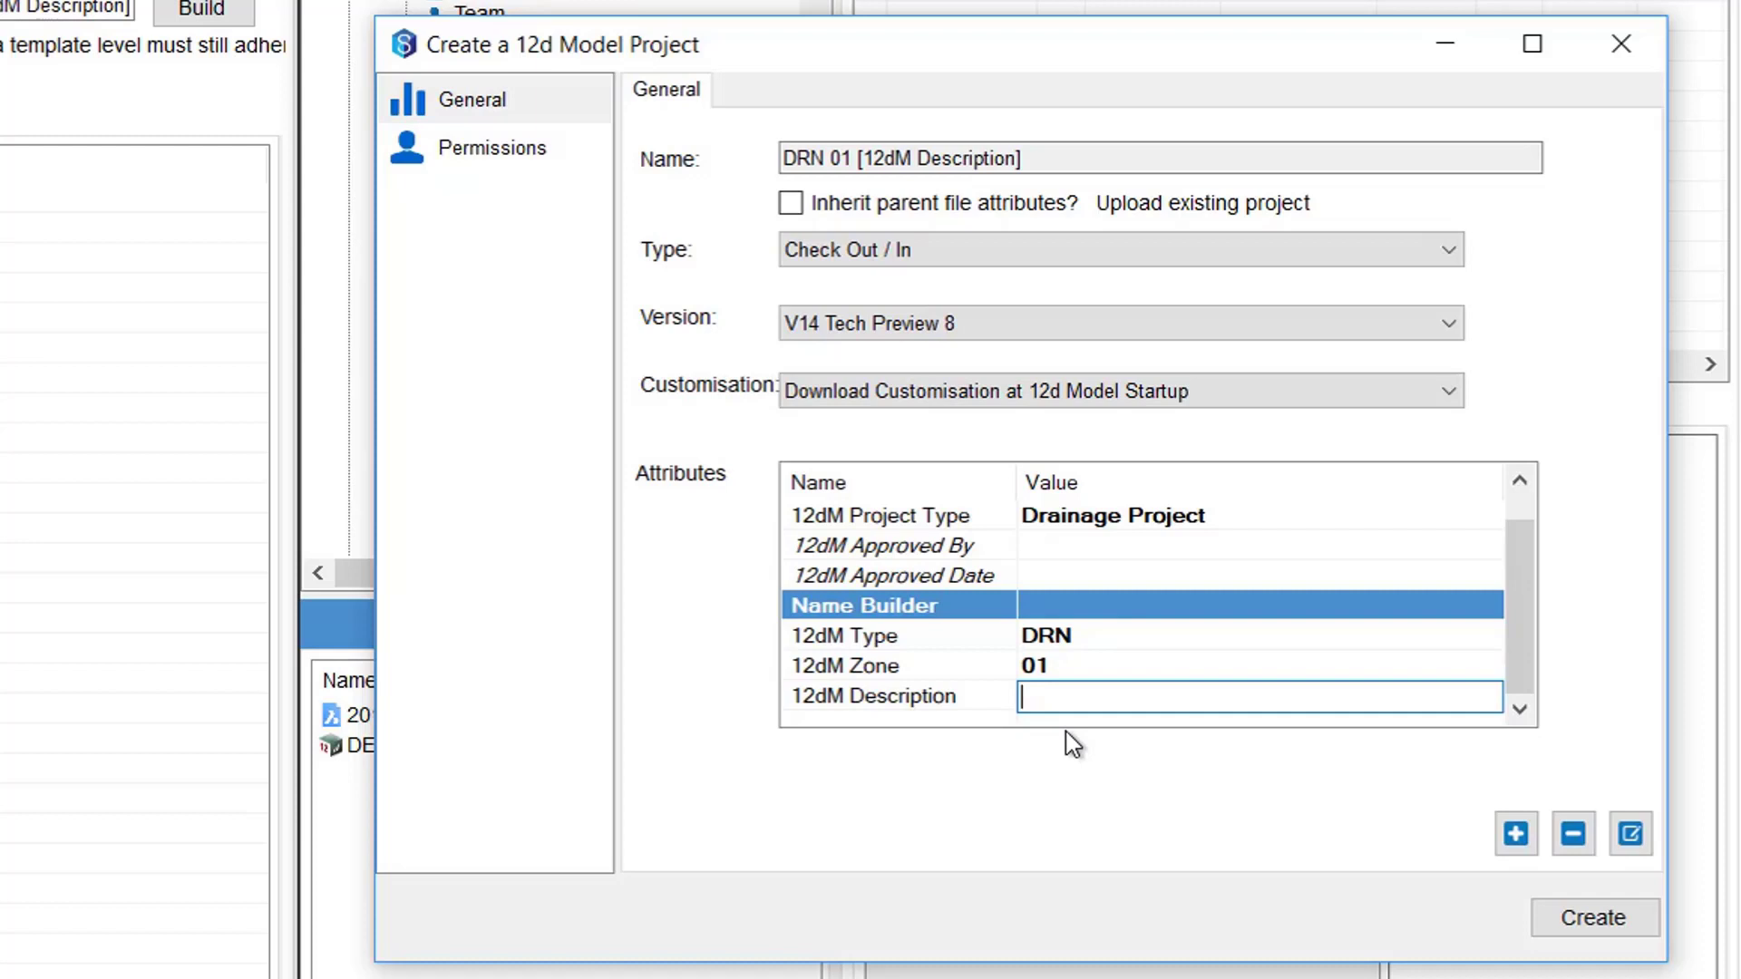
{"action": "type", "text": "SUB ROADS"}
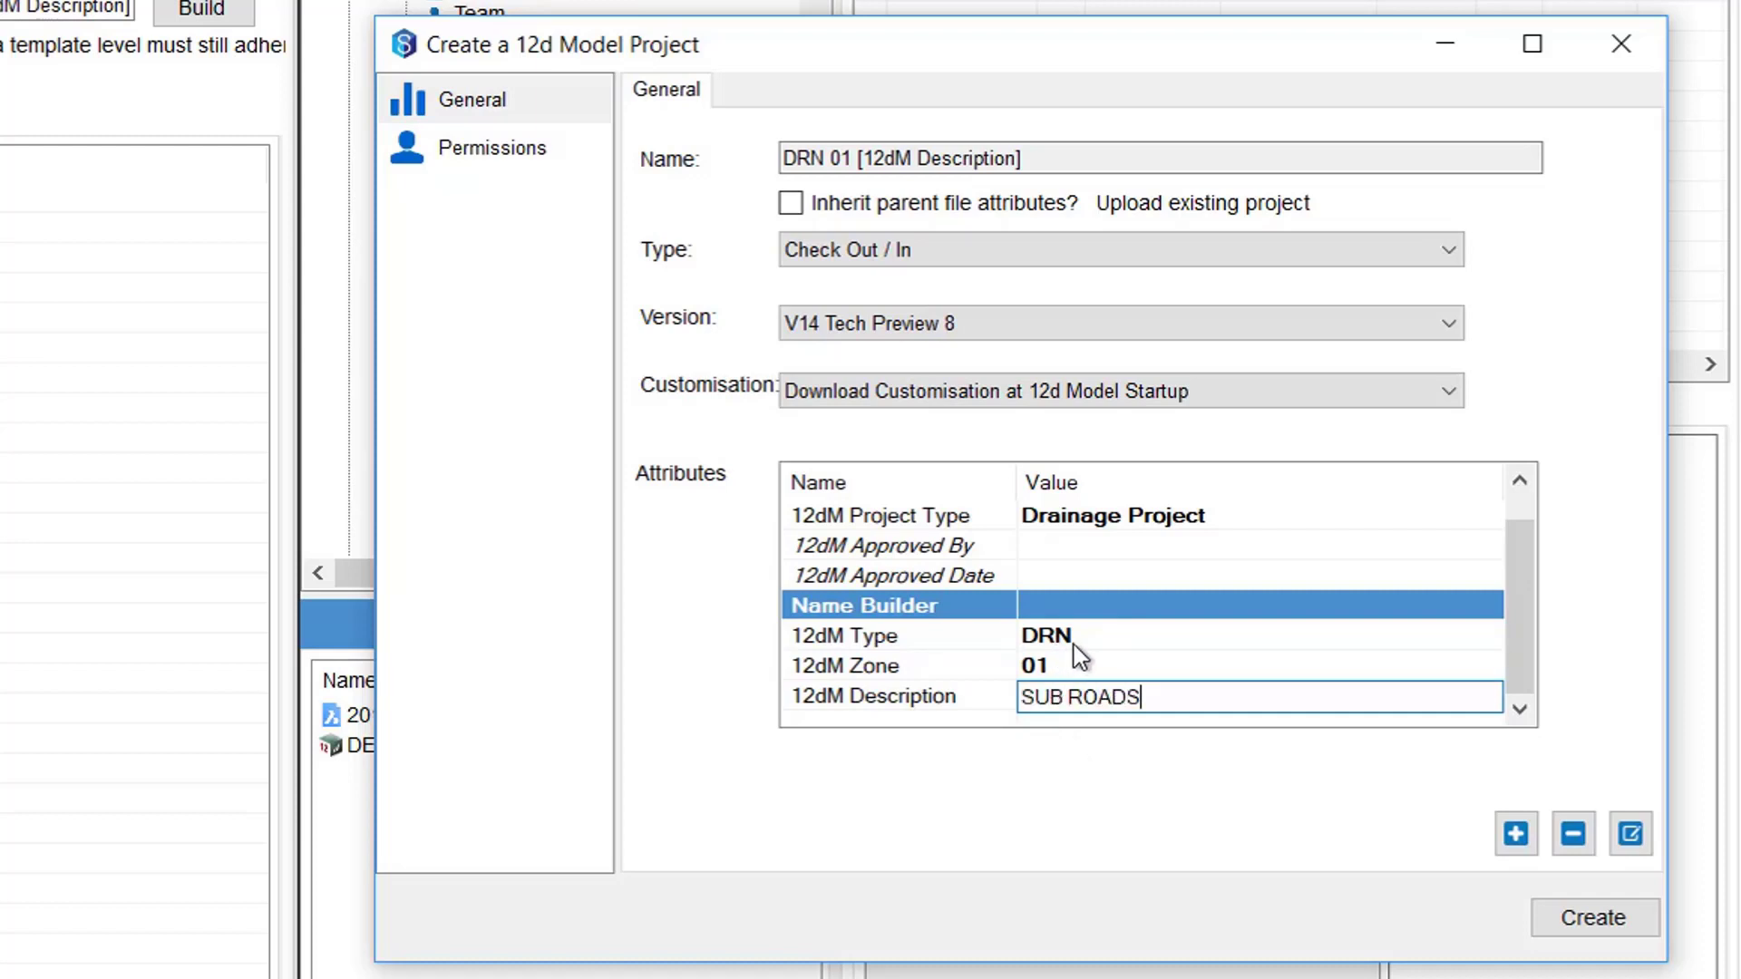
{"action": "left_click", "coordinate": [1113, 609]}
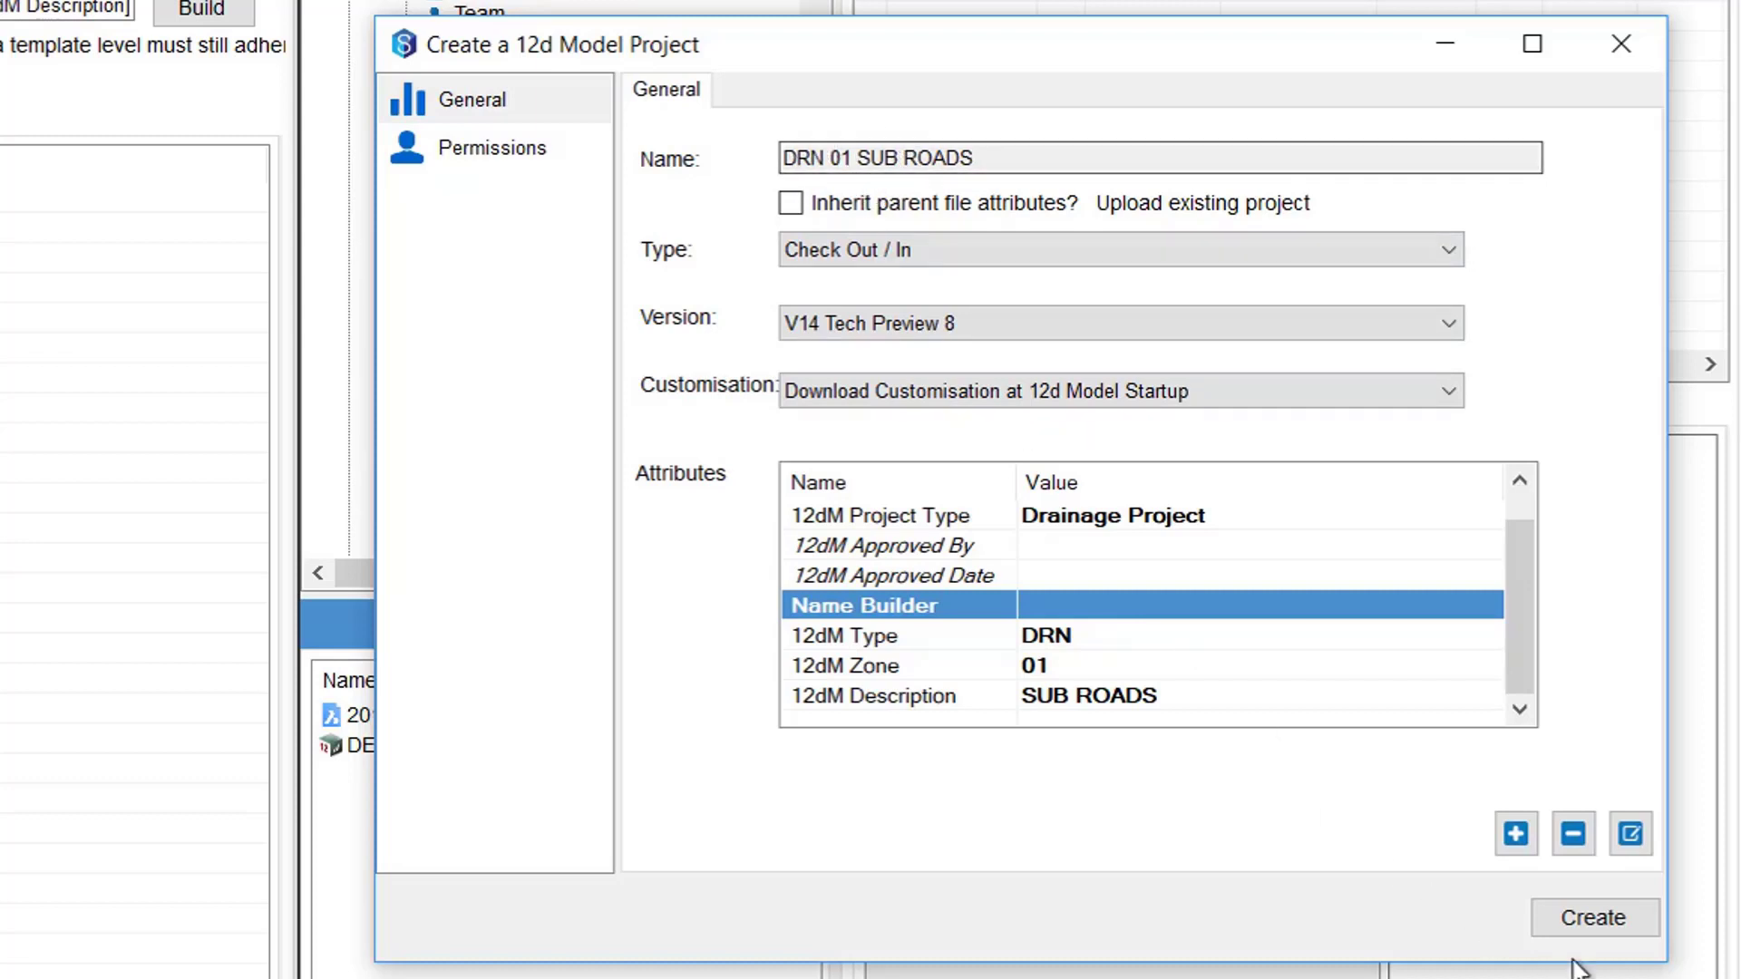
{"action": "left_click", "coordinate": [1584, 930]}
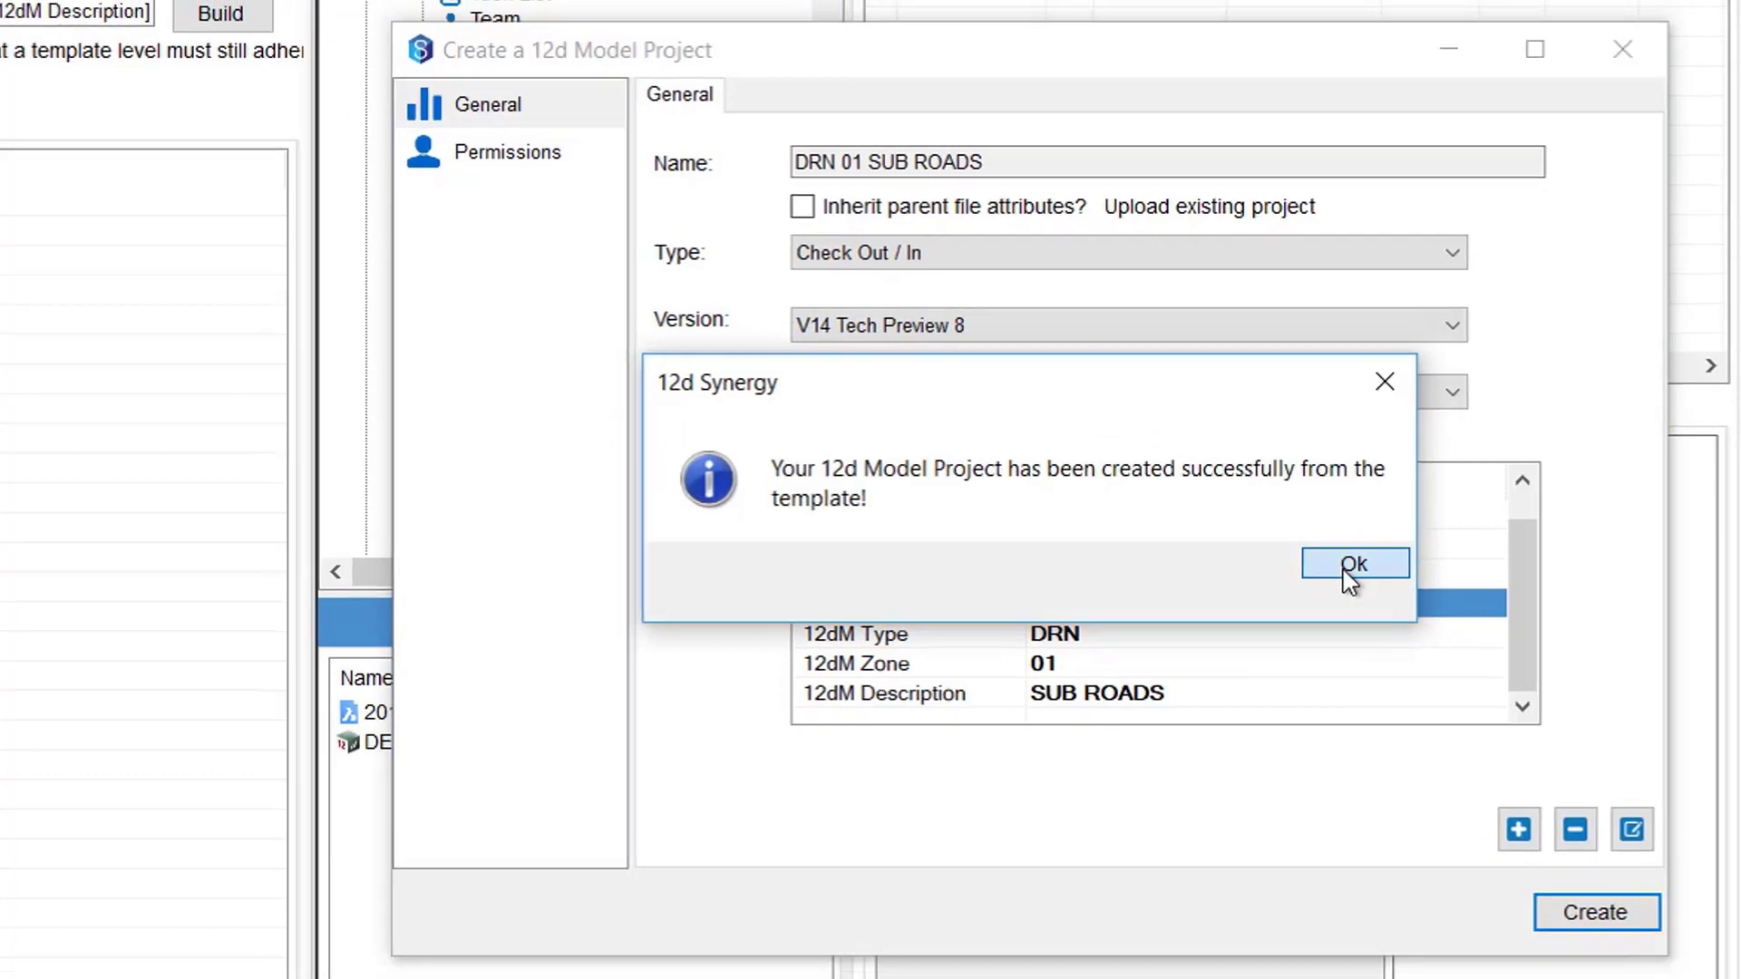
{"action": "left_click", "coordinate": [1350, 565]}
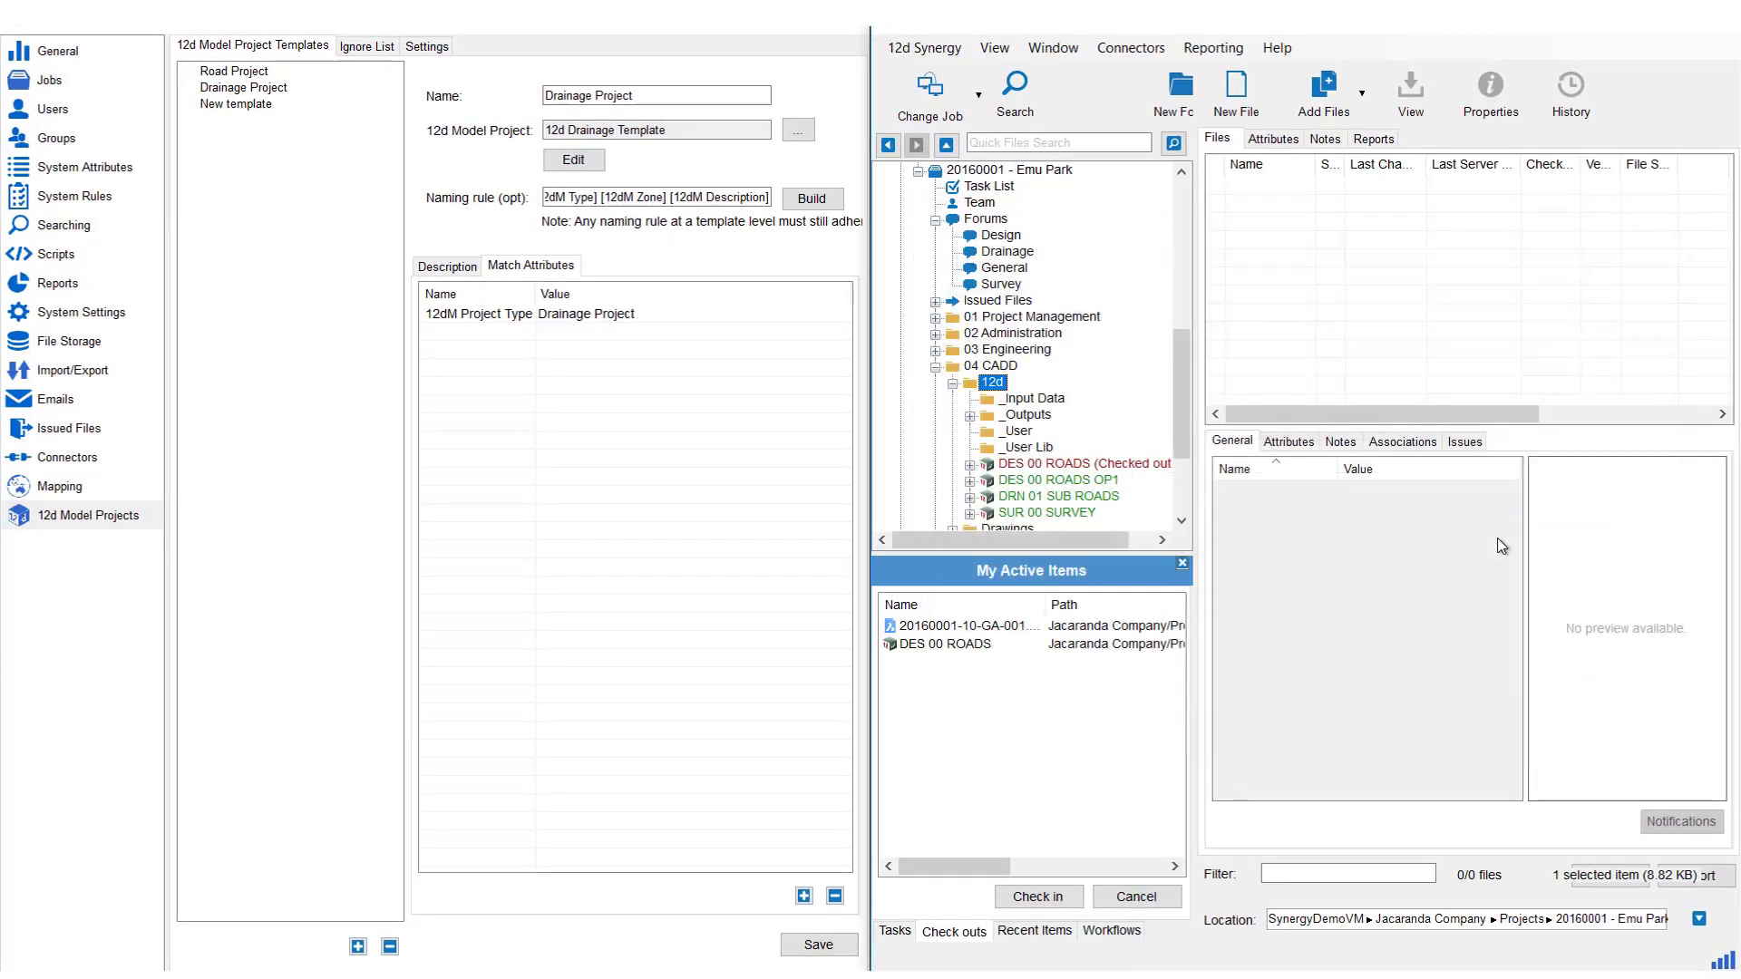
Check the attributes of the DRN 01 SUB ROADS project and review the ignored extensions and directories for 12d Model check-ins
{"action": "left_click", "coordinate": [1026, 497]}
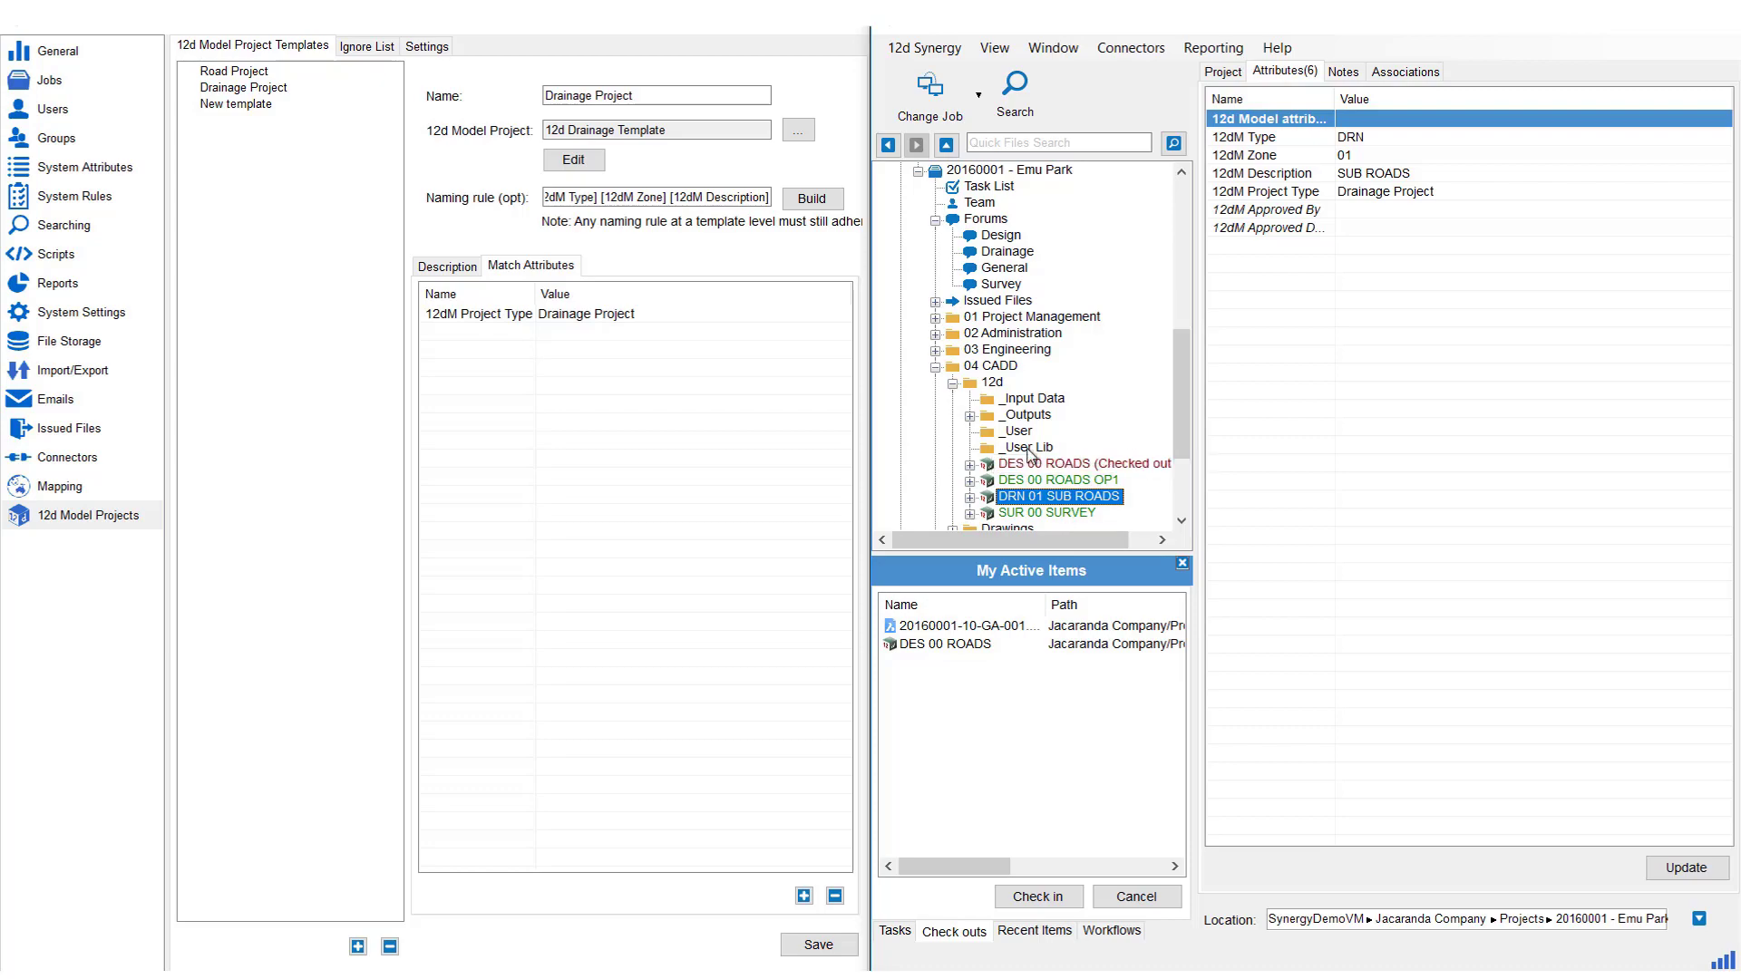
{"action": "left_click", "coordinate": [241, 54]}
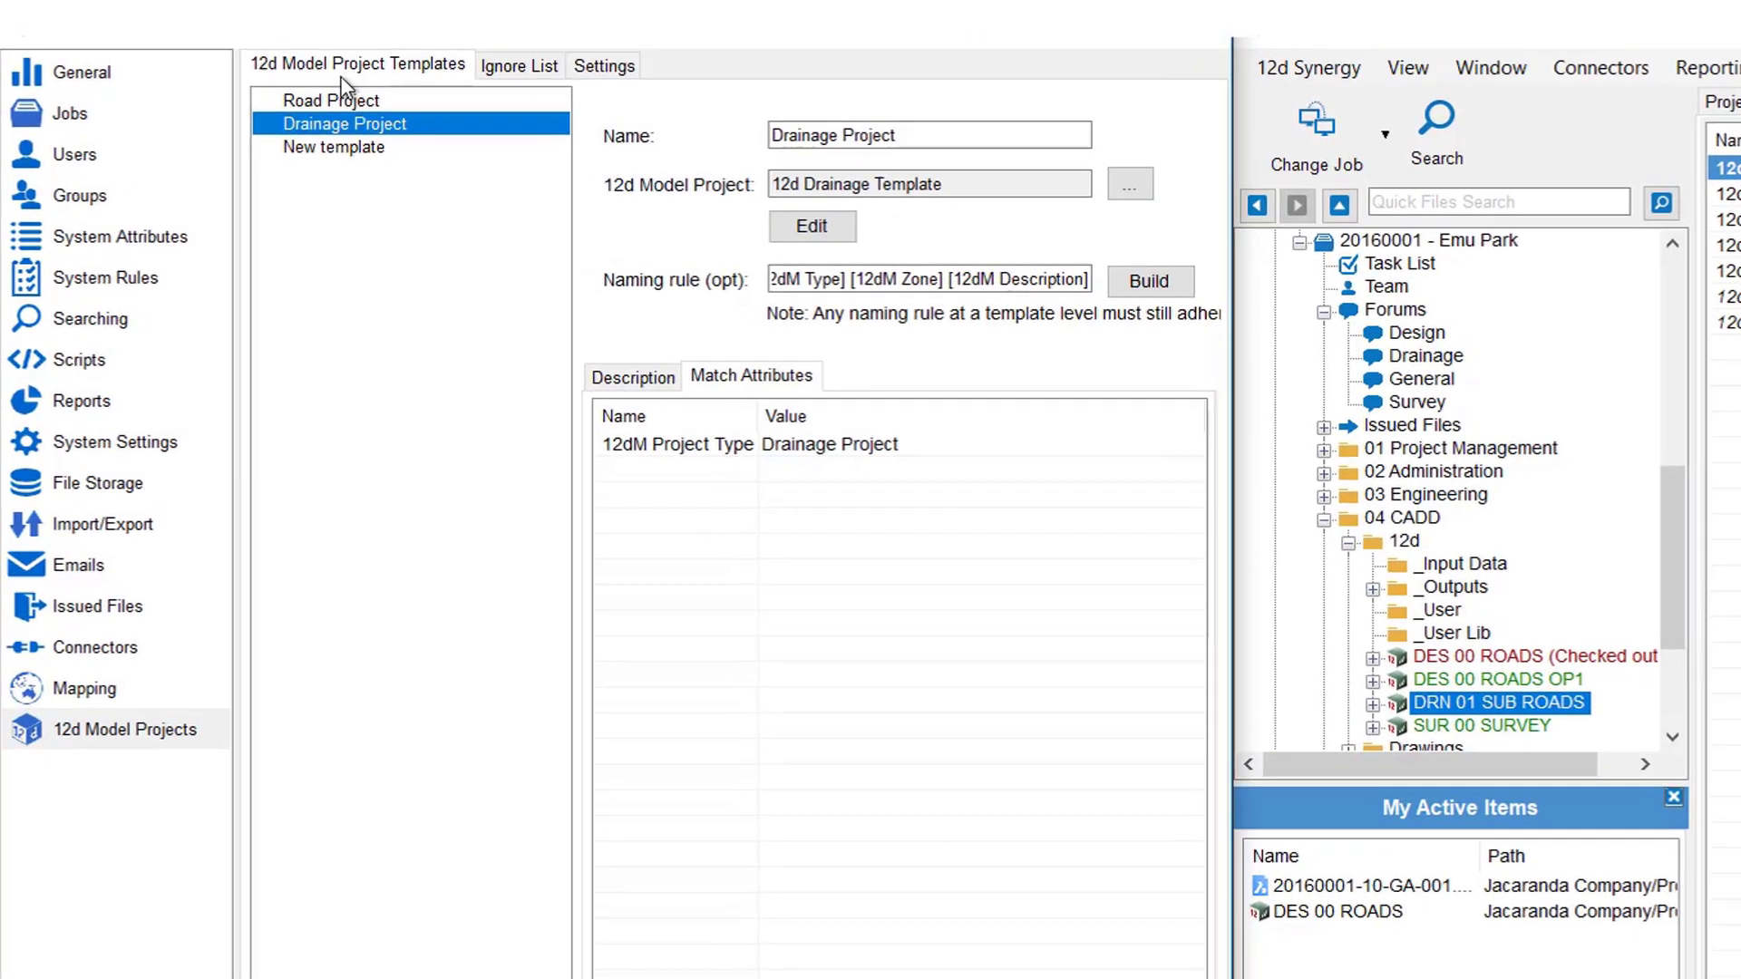
{"action": "left_click", "coordinate": [513, 64]}
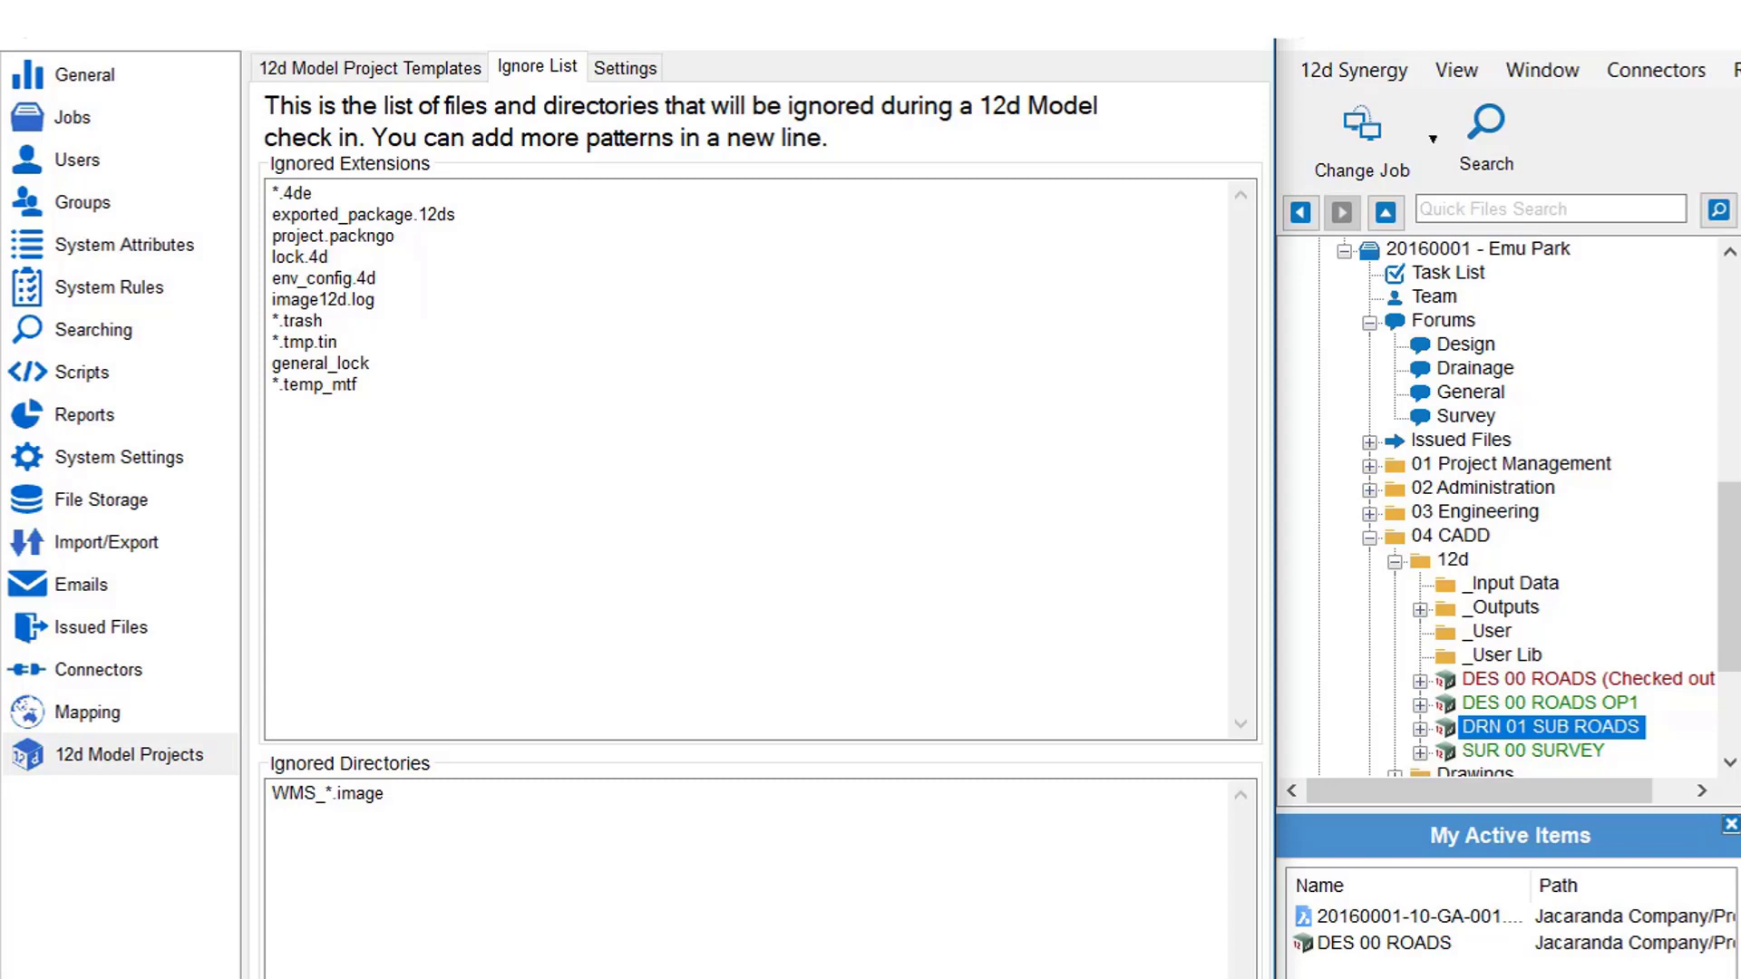
{"action": "left_click", "coordinate": [513, 398]}
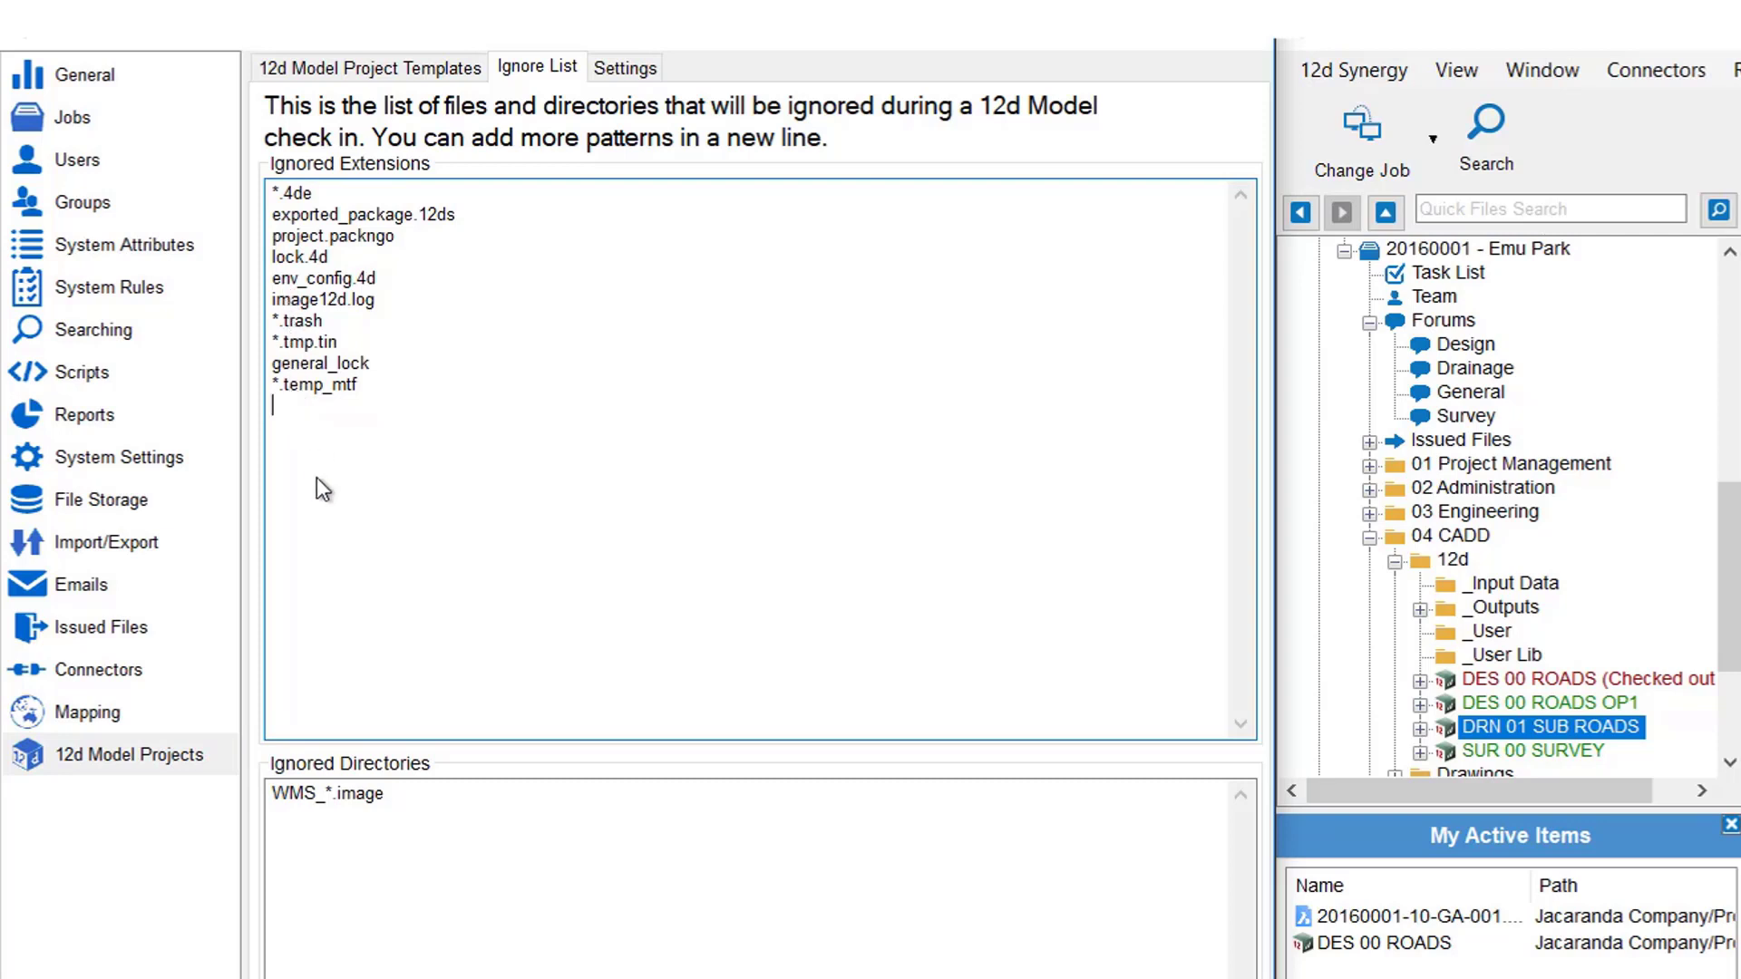
{"action": "left_click", "coordinate": [335, 861]}
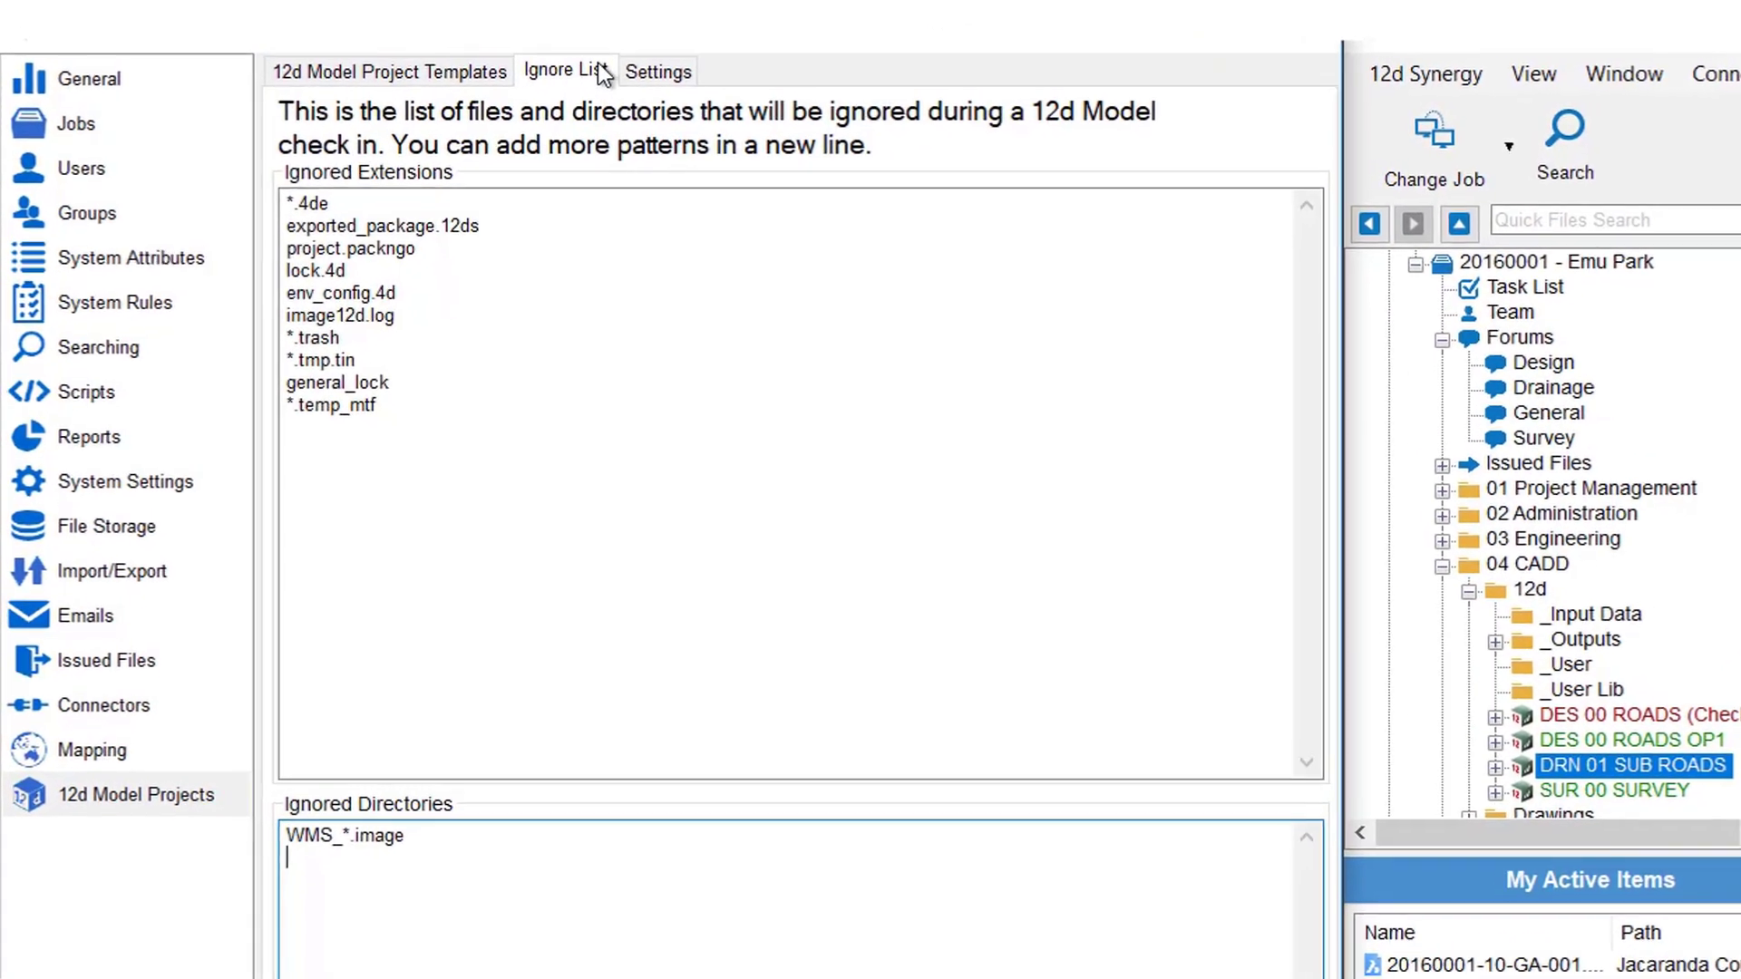
Review the 12d Model project settings, including the default customisation options, keeping Download Customisation at 12d Model Startup
{"action": "left_click", "coordinate": [658, 71]}
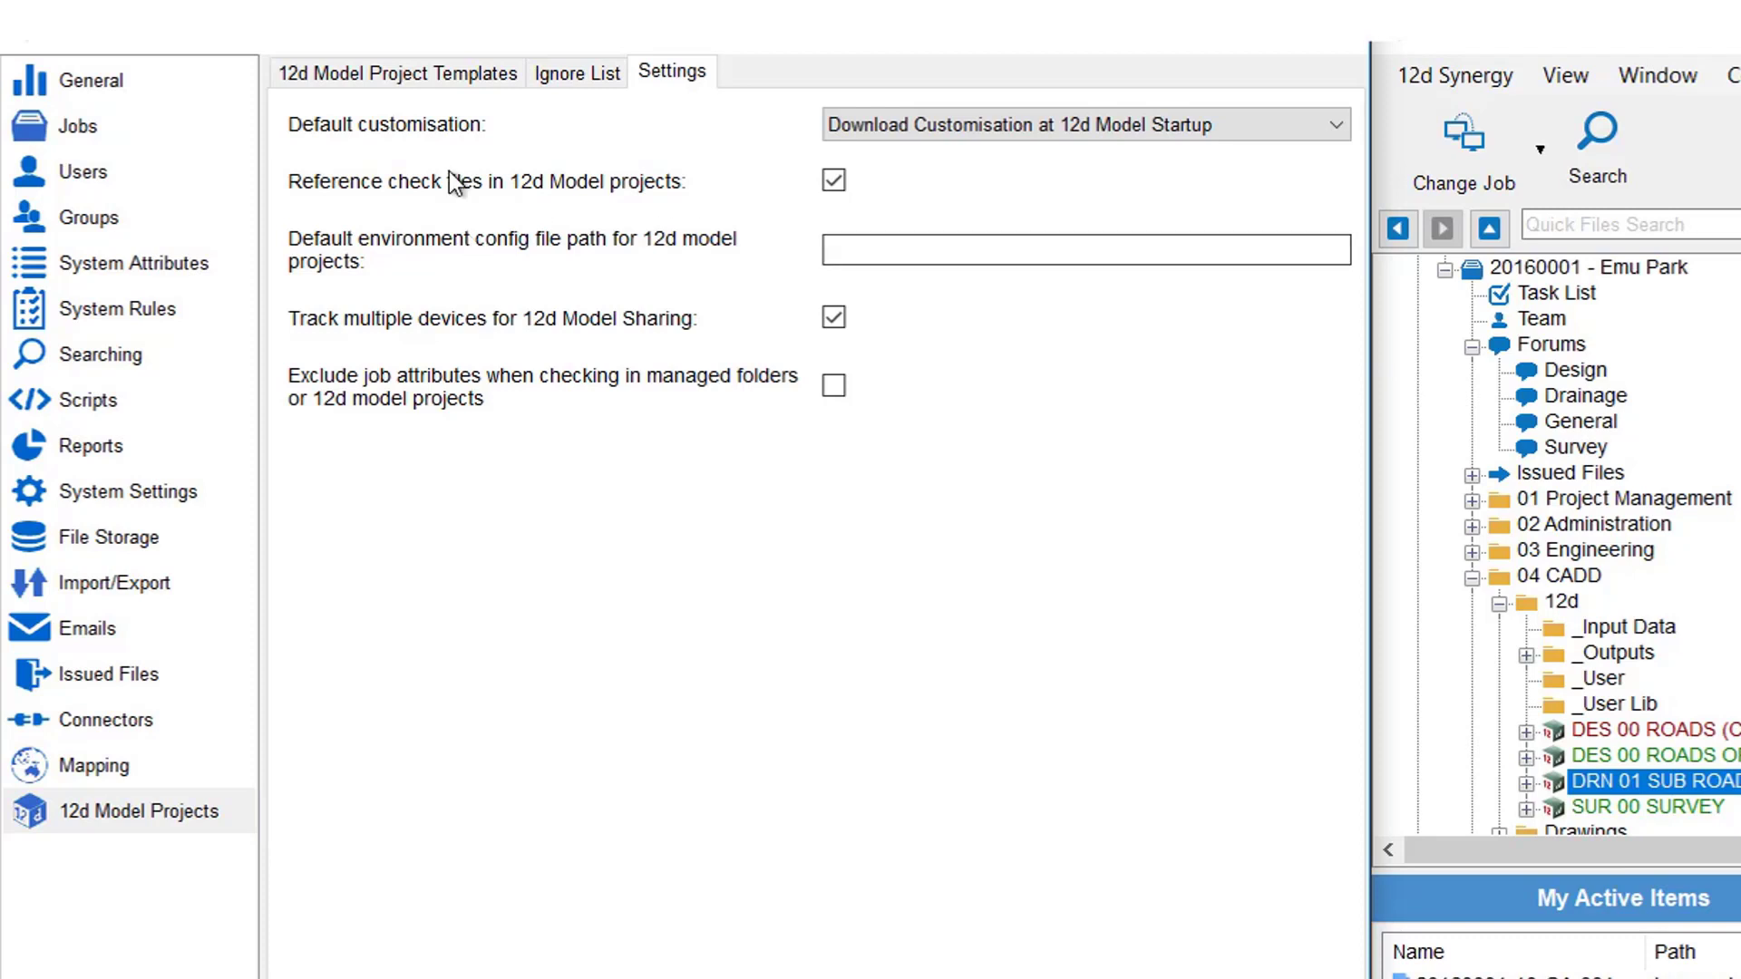
{"action": "left_click", "coordinate": [1336, 127]}
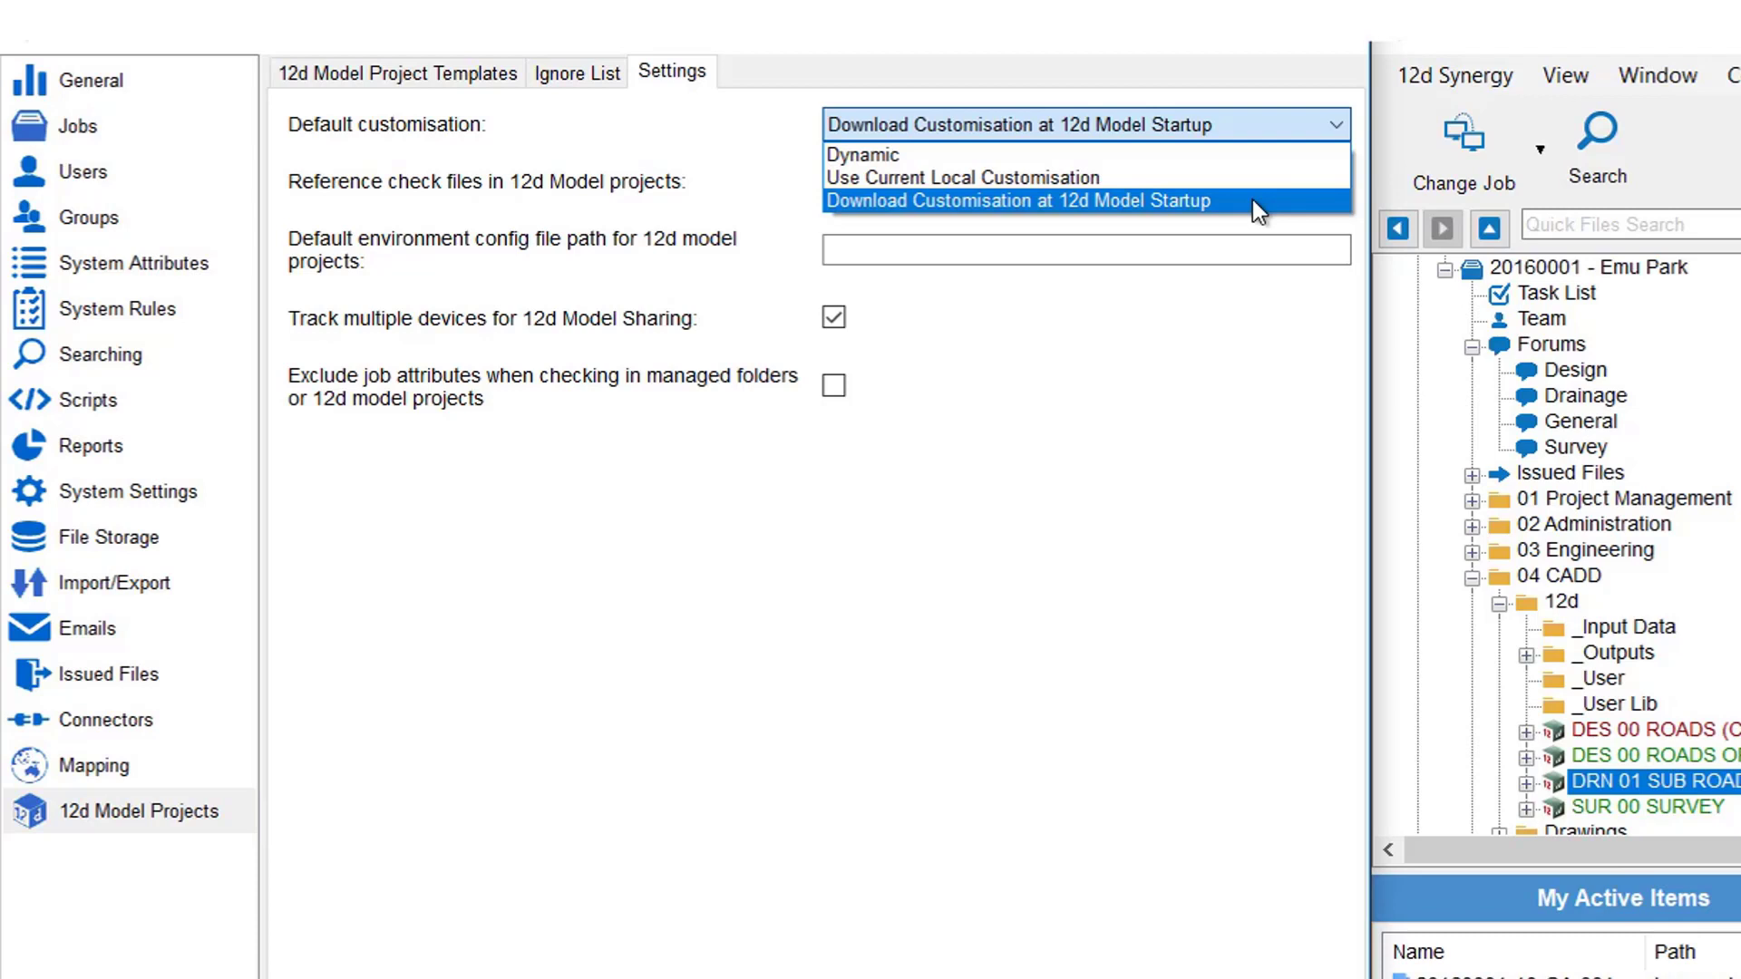
{"action": "left_click", "coordinate": [1253, 199]}
{"action": "mouse_move", "coordinate": [335, 179]}
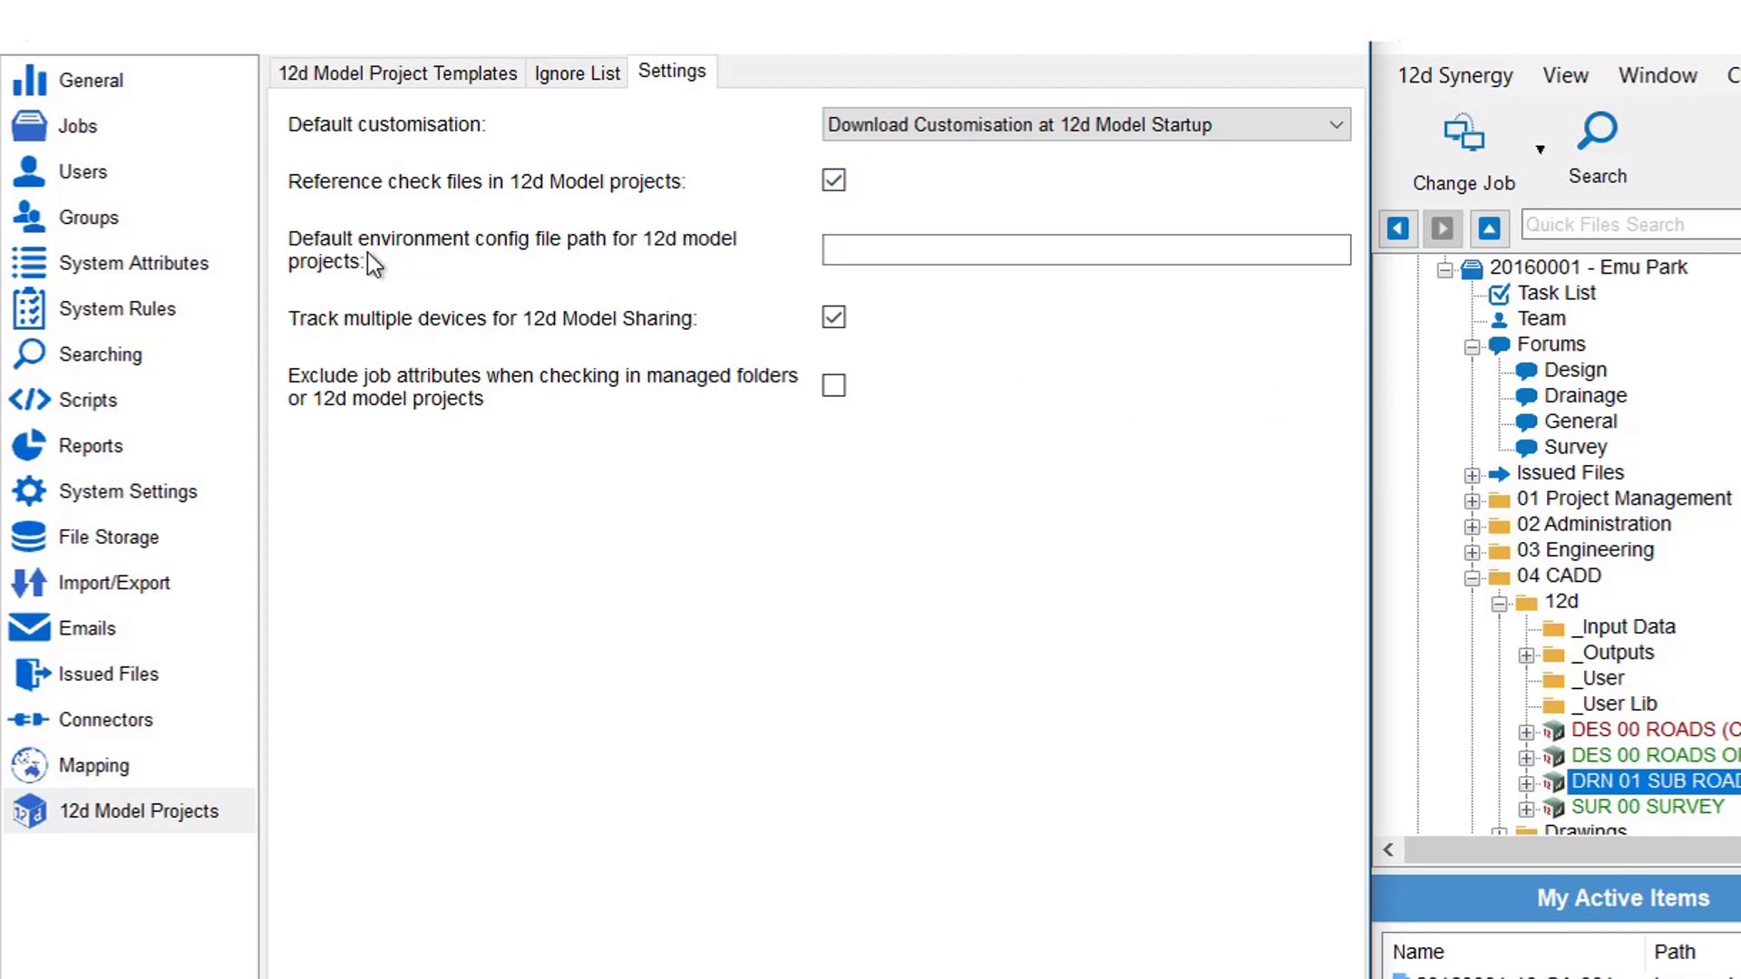
{"action": "mouse_move", "coordinate": [533, 249]}
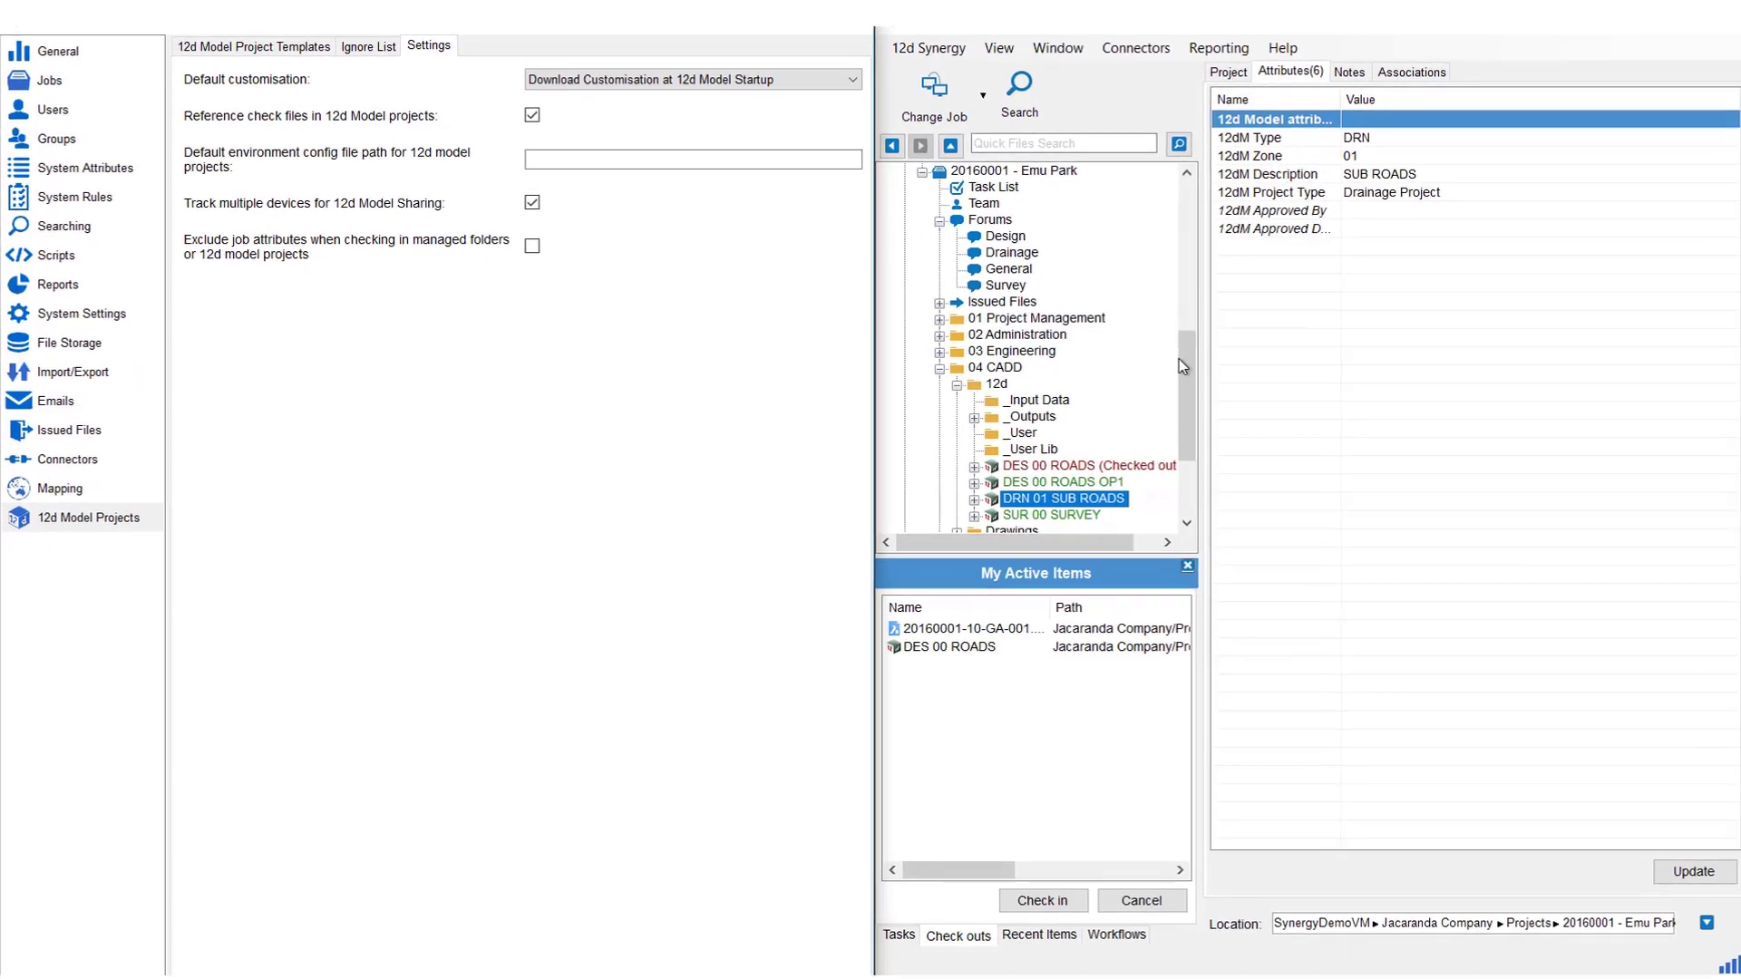
Fill the default environment config file path with the location of the library's 12d Model folder under 06 CADD Templates
{"action": "left_click_drag", "start_coordinate": [1181, 345], "coordinate": [1174, 229]}
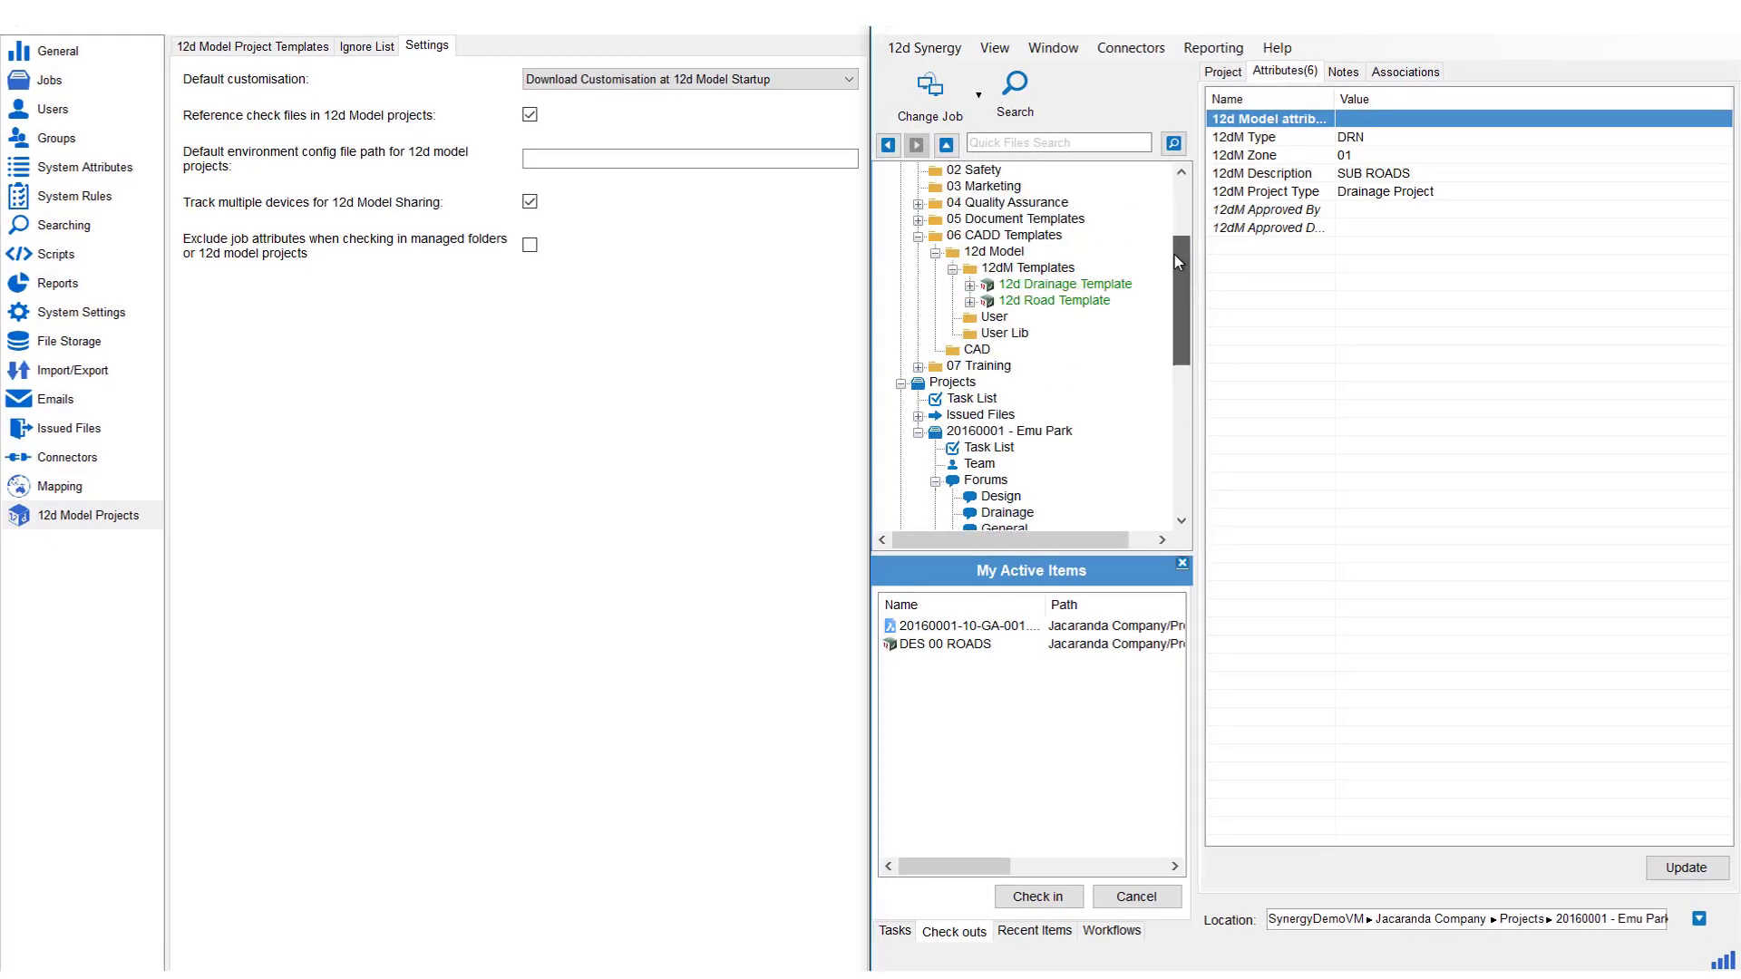
{"action": "left_click", "coordinate": [984, 352]}
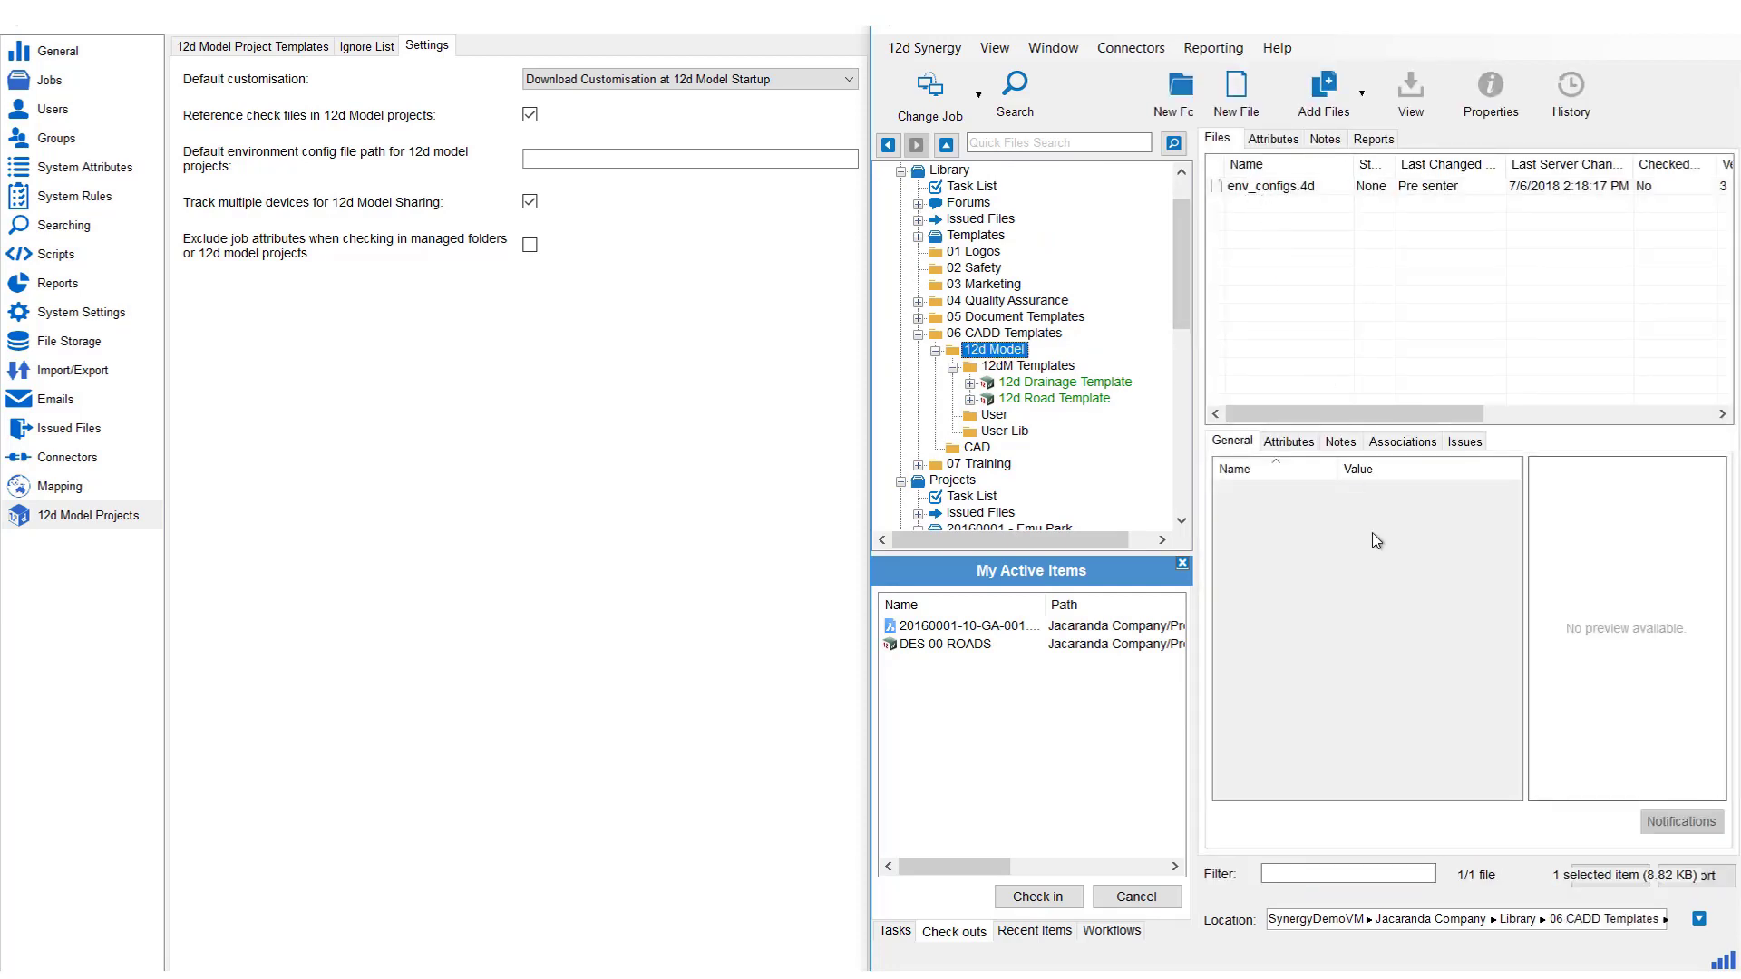
{"action": "left_click", "coordinate": [573, 163]}
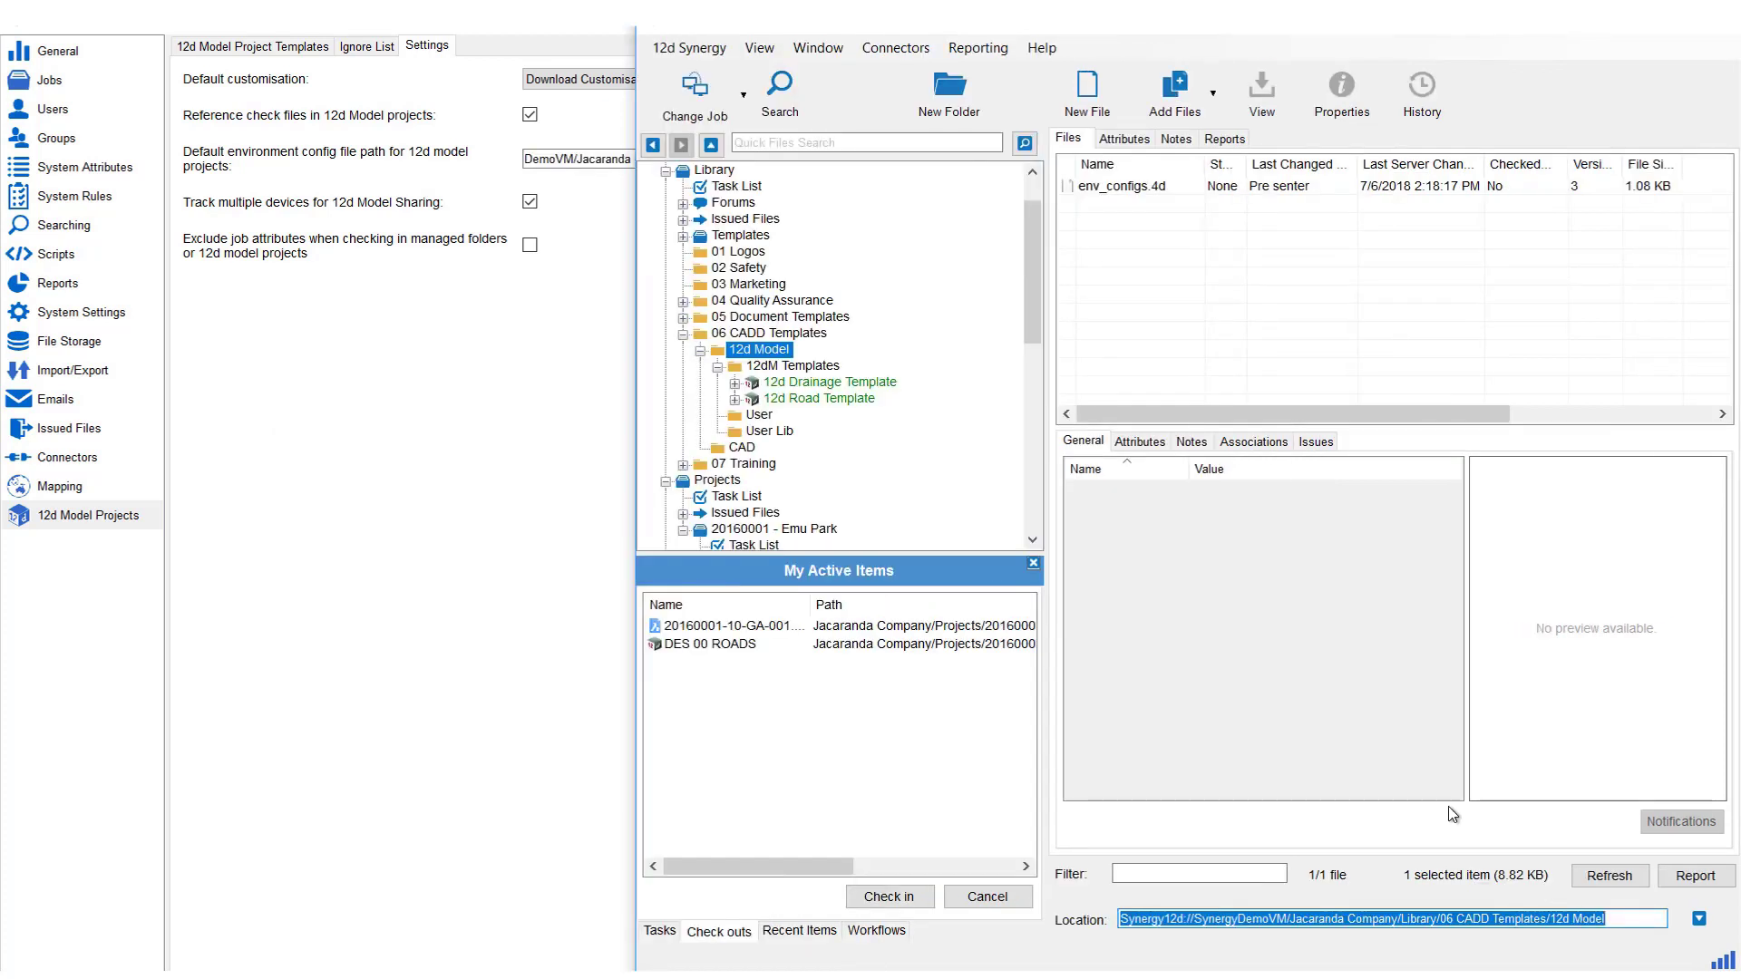
{"action": "left_click", "coordinate": [605, 205]}
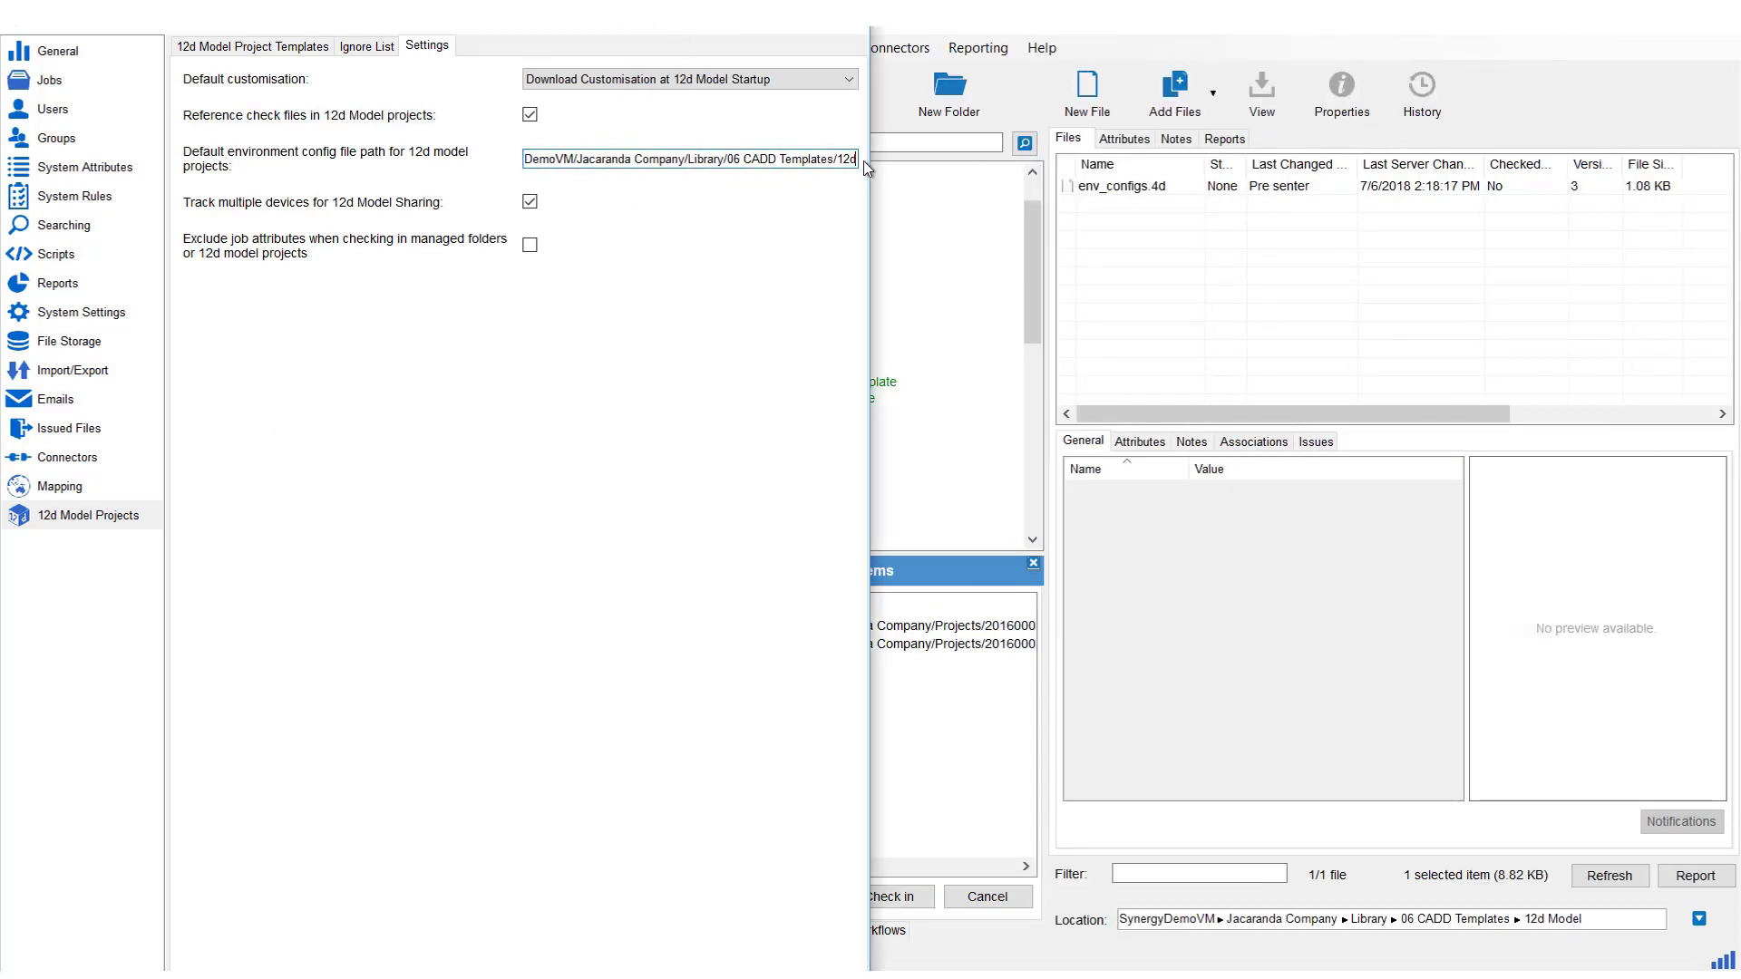
{"action": "left_click_drag", "start_coordinate": [854, 164], "coordinate": [490, 194]}
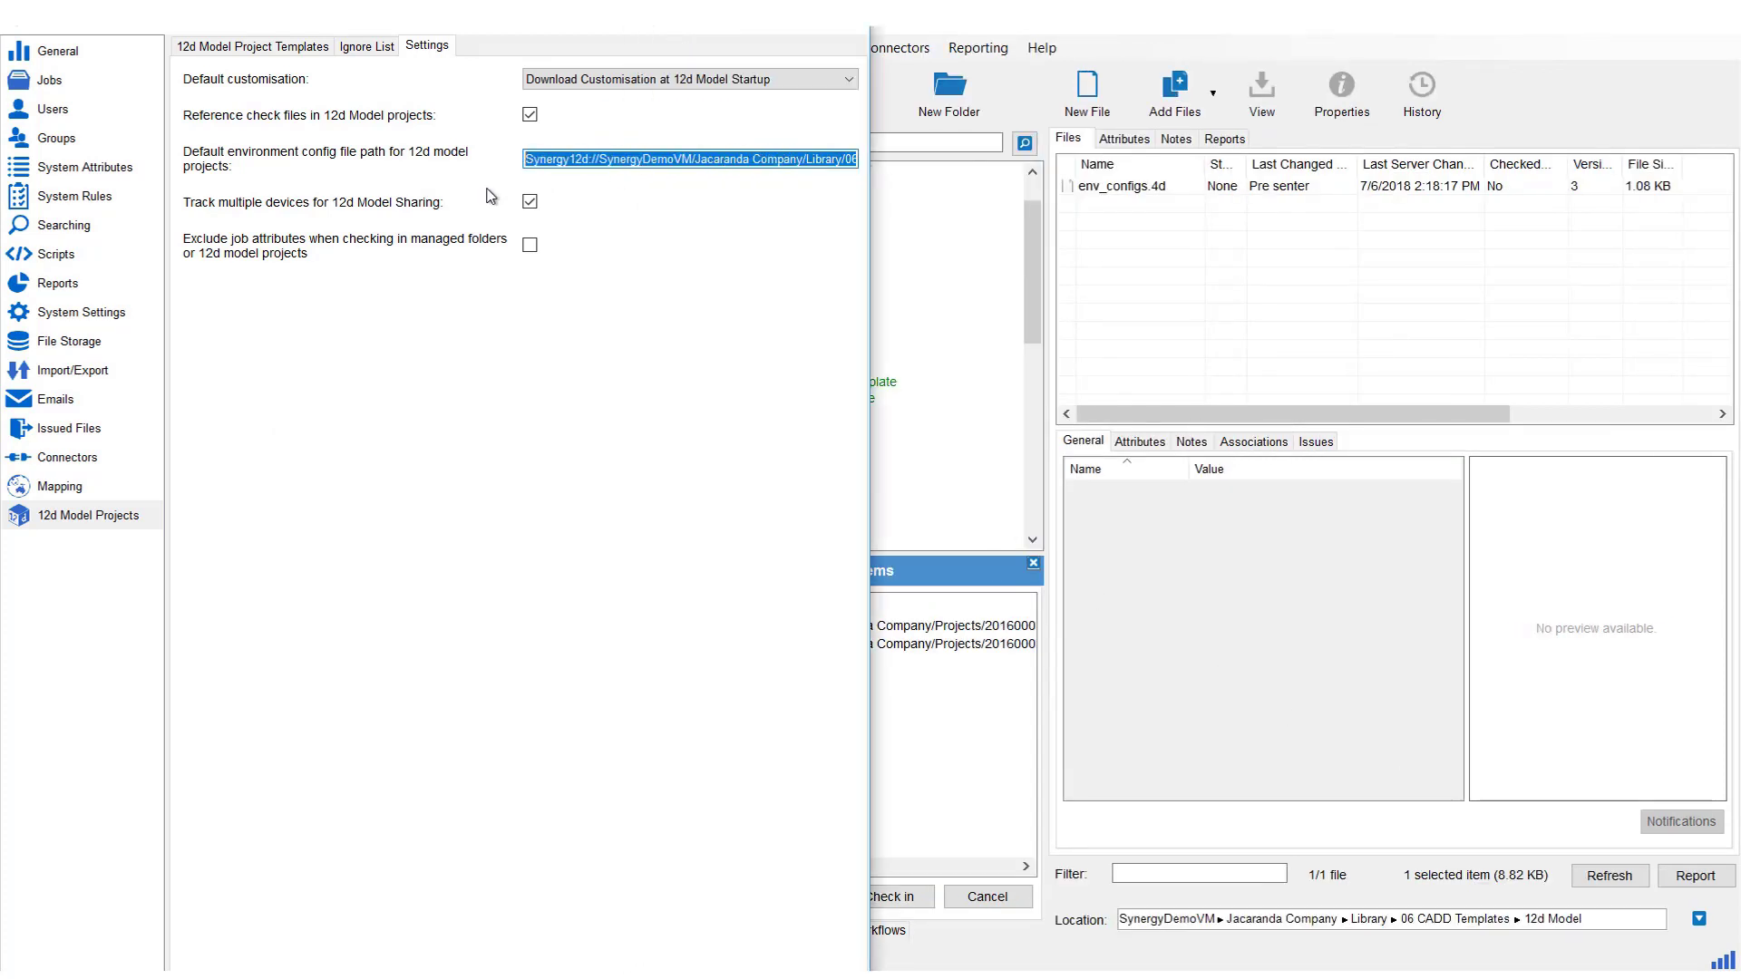
{"action": "key", "text": "Delete"}
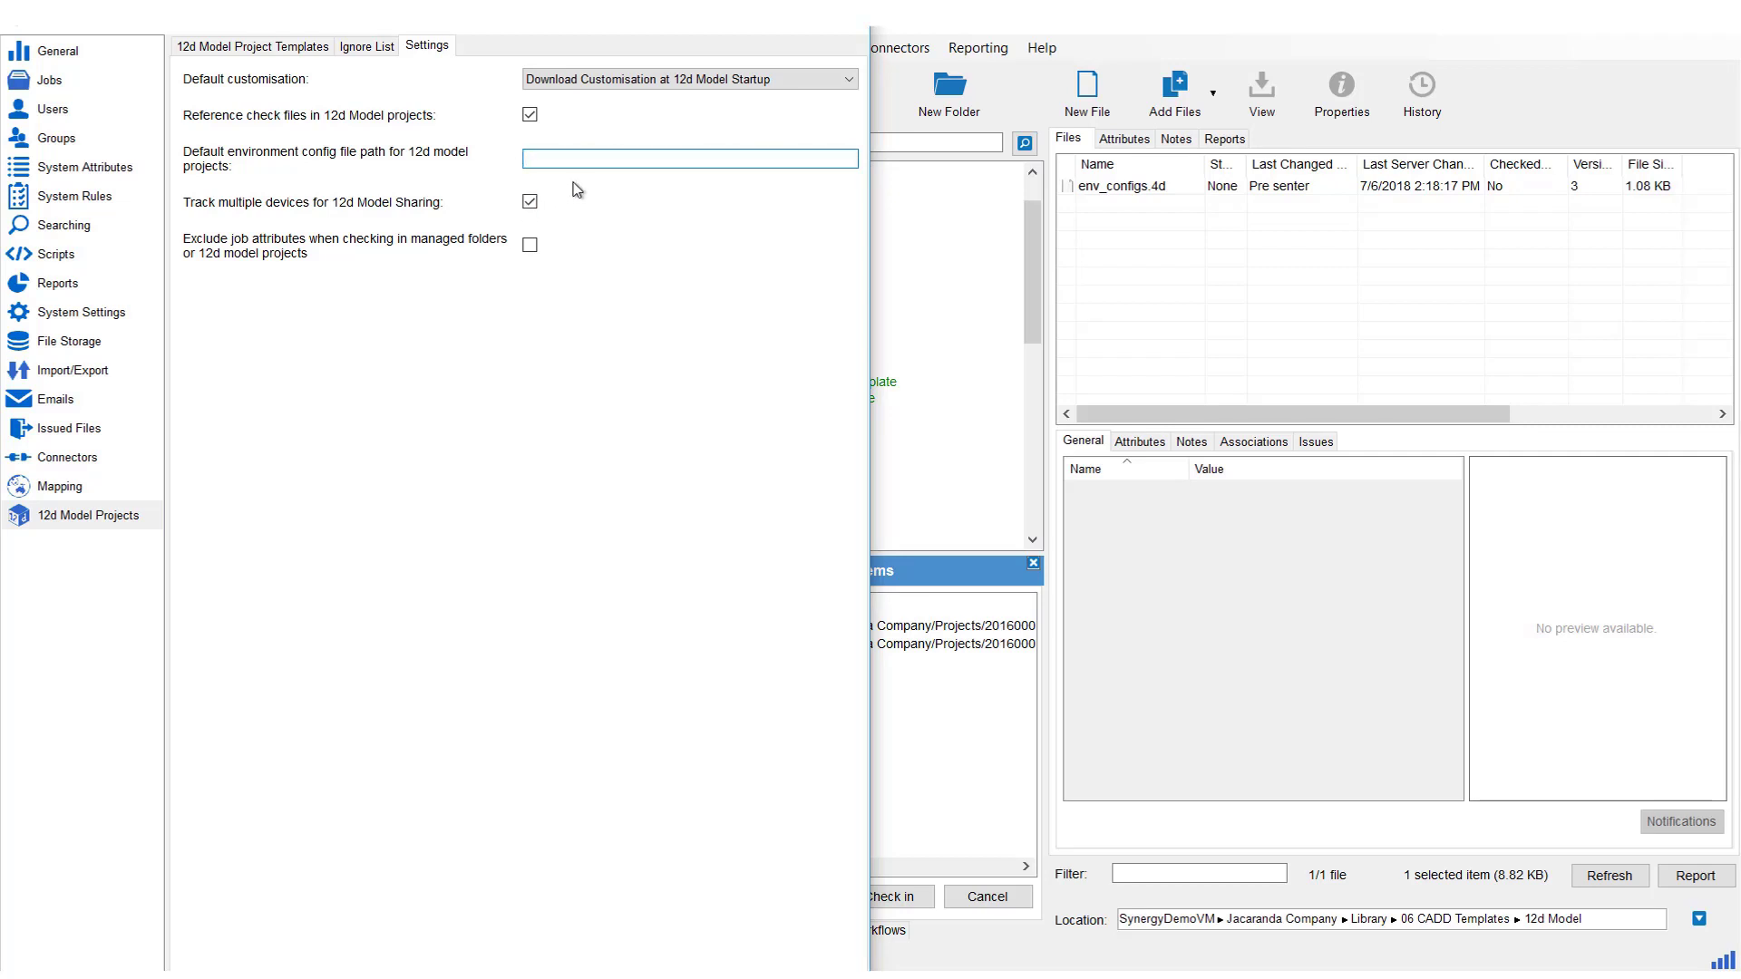
{"action": "key", "text": "ctrl+v"}
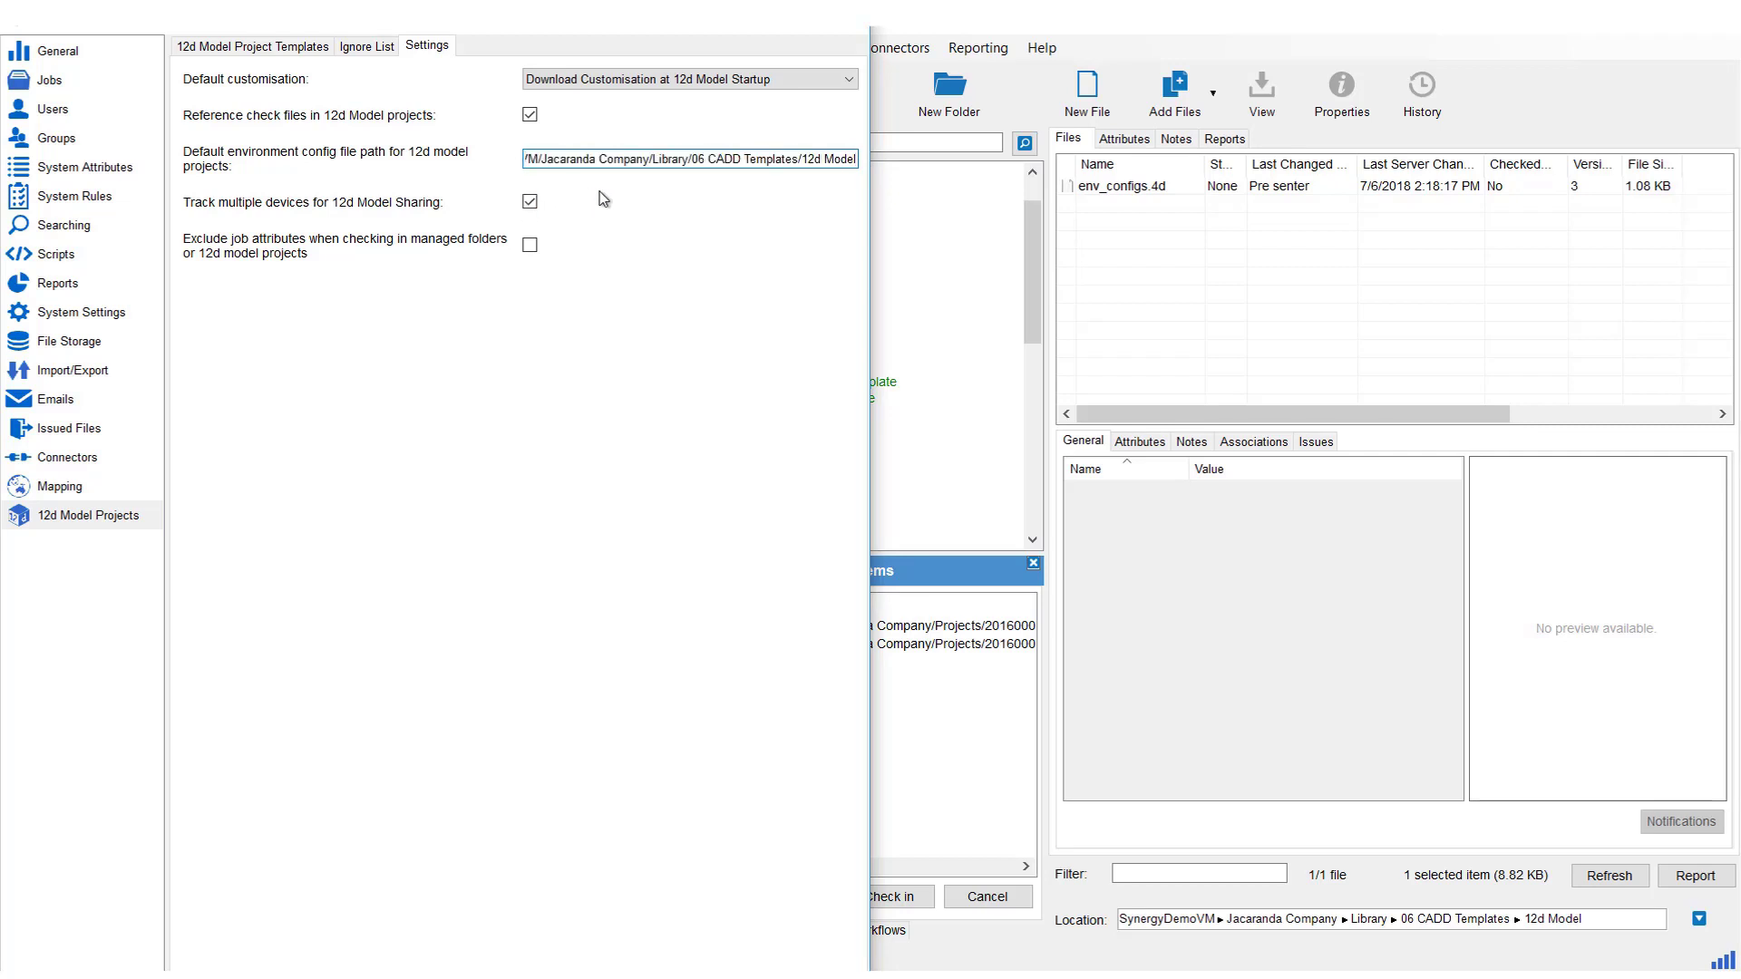
Append /env_configs.4d to the default environment config file path for 12d Model projects
{"action": "type", "text": "/"}
{"action": "type", "text": "e"}
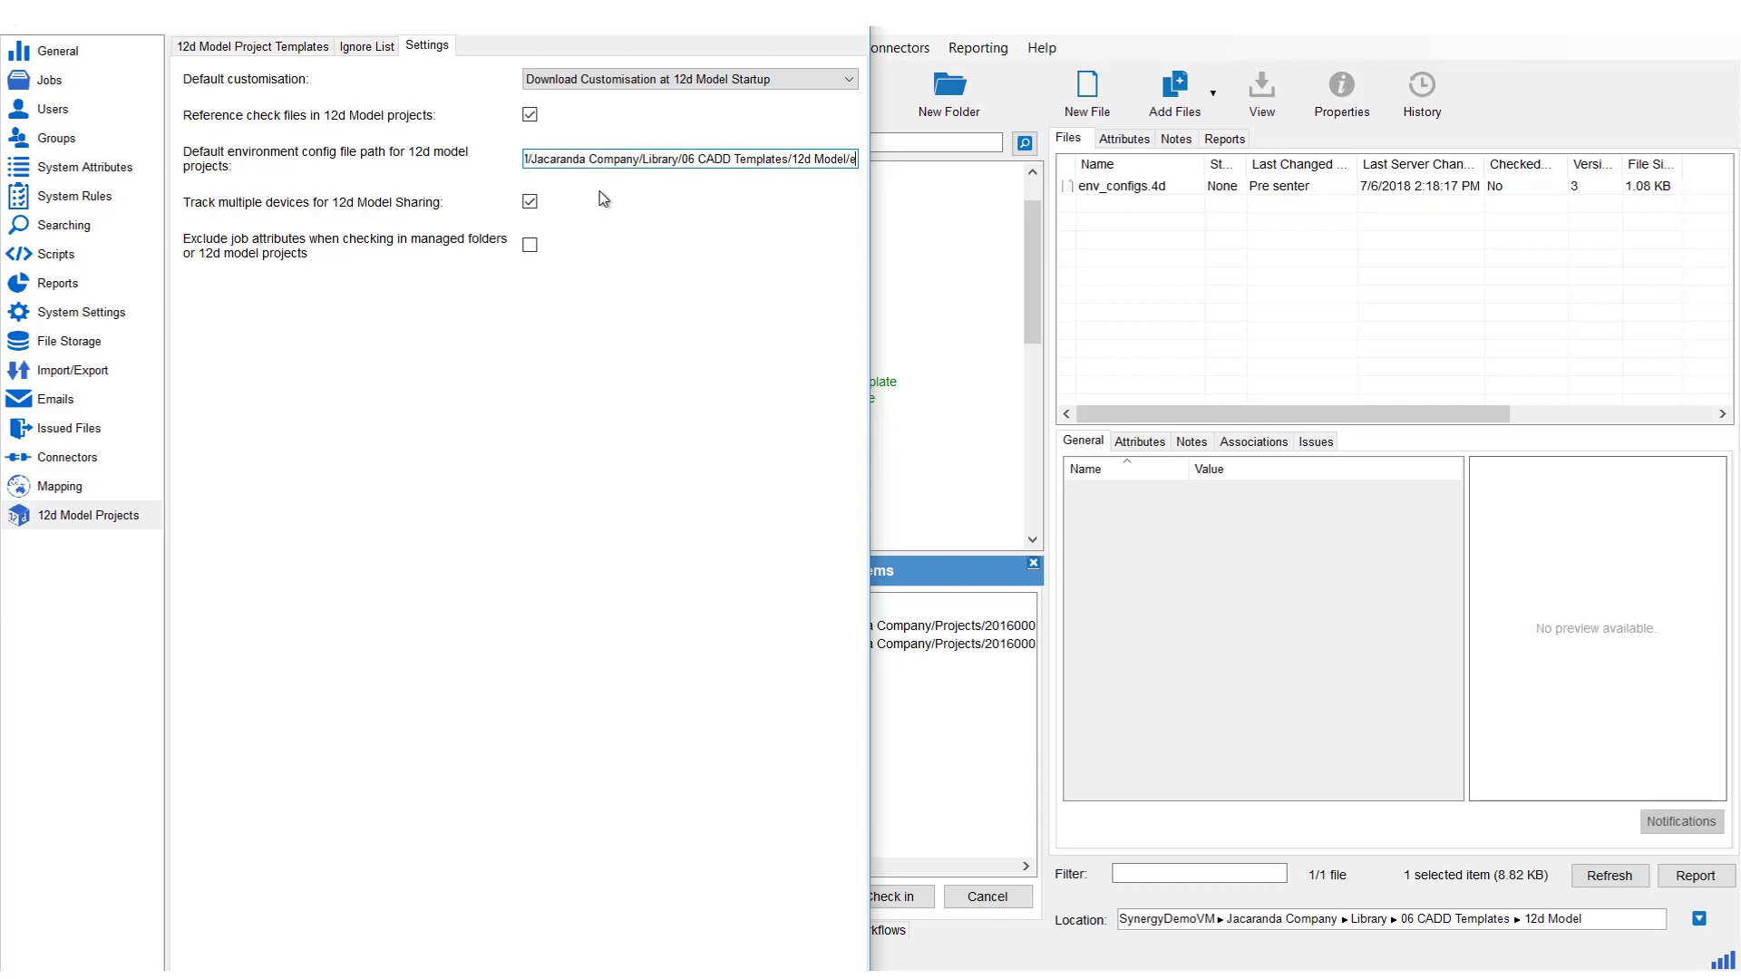
{"action": "type", "text": "nv_con"}
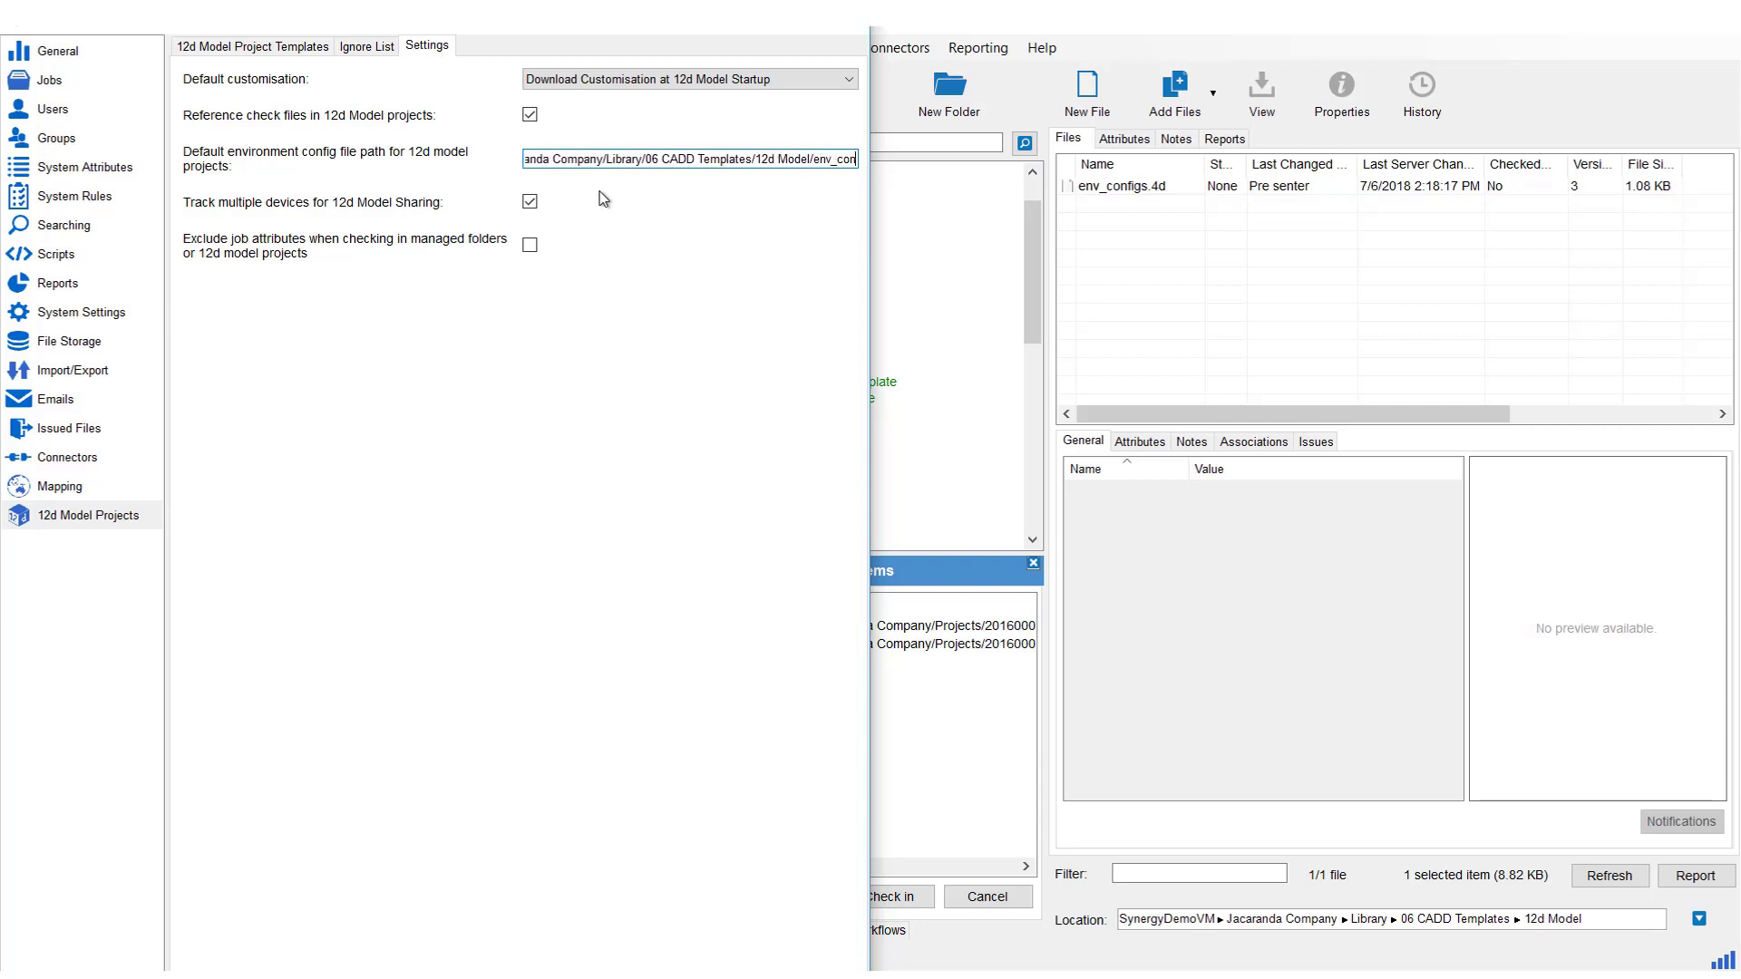
{"action": "type", "text": "figs.4d"}
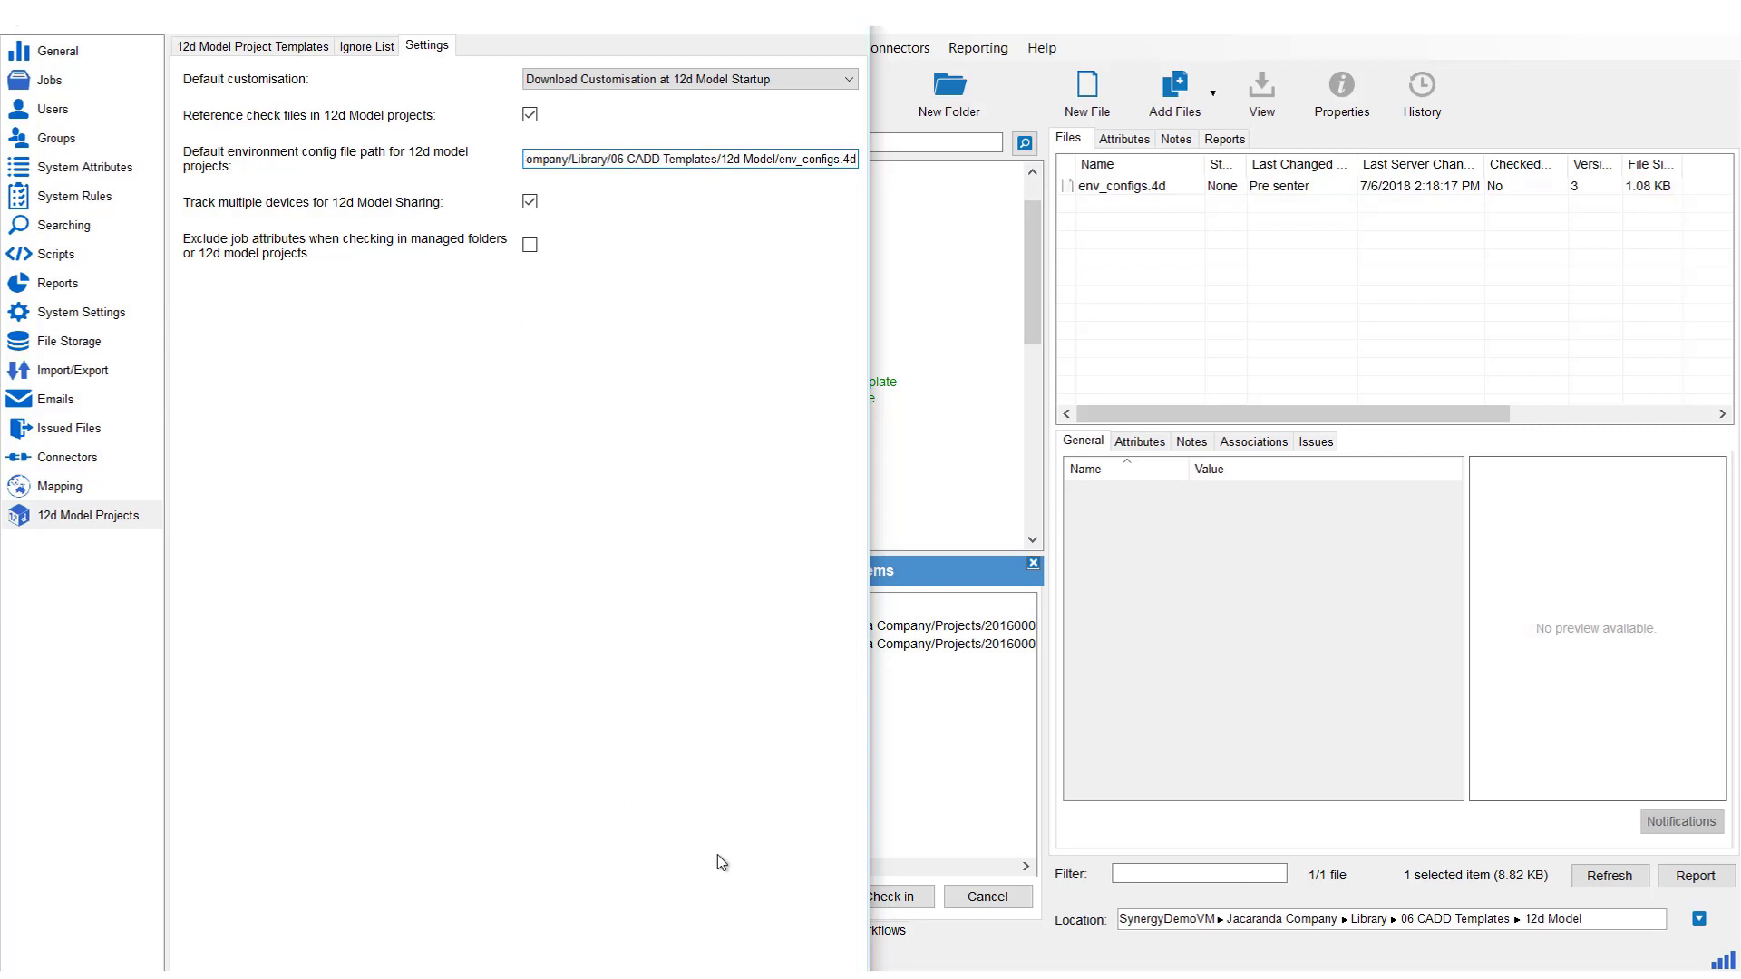
{"action": "left_click", "coordinate": [366, 47]}
{"action": "left_click", "coordinate": [417, 47]}
Review the settings for tracking multiple devices in 12d Model Sharing and for excluding job attributes at check-in
{"action": "left_click", "coordinate": [1079, 14]}
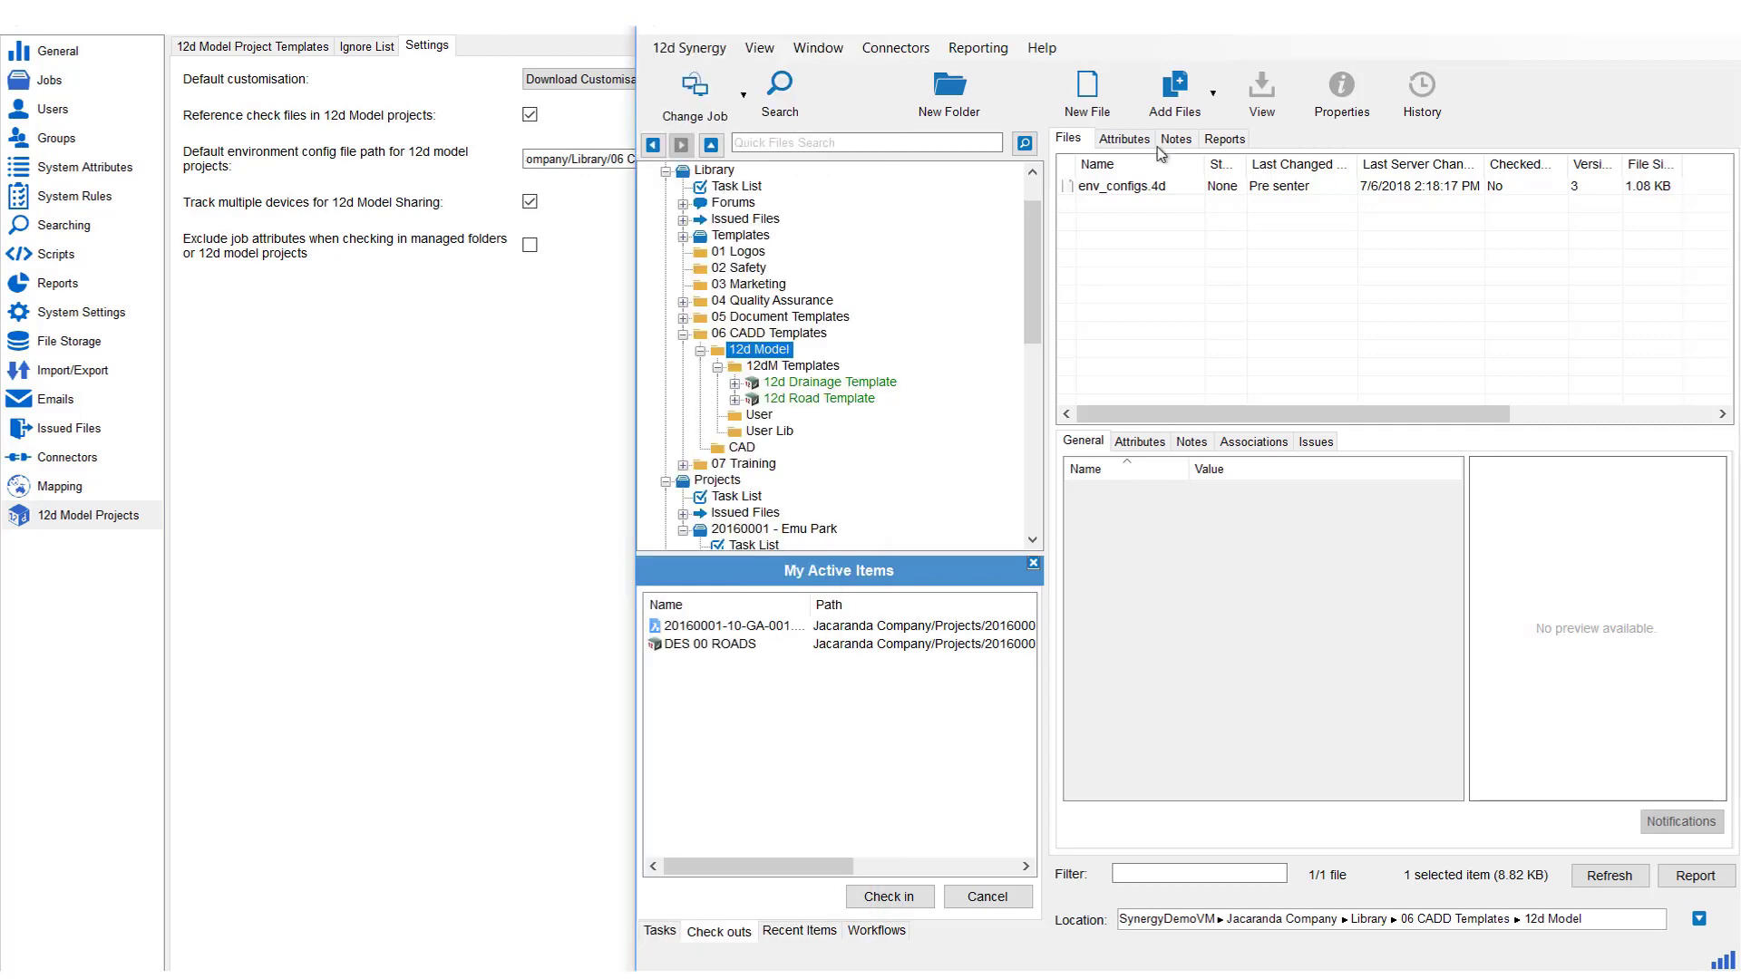
{"action": "left_click", "coordinate": [457, 409]}
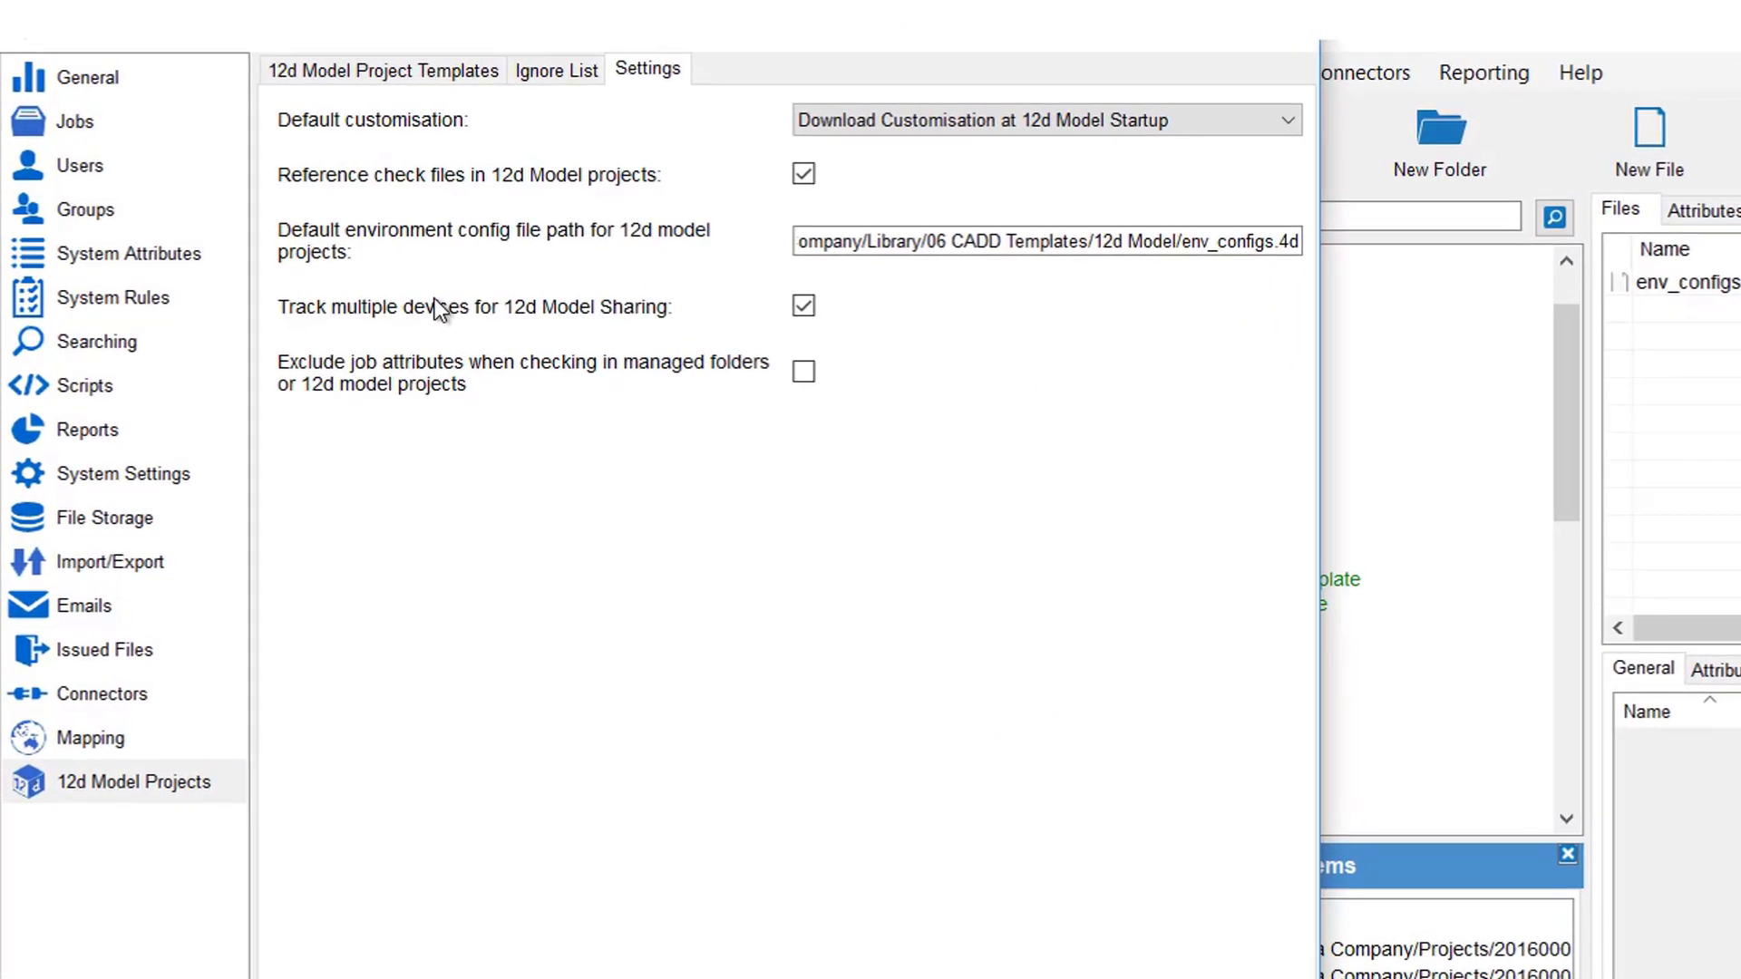
{"action": "mouse_move", "coordinate": [563, 327]}
{"action": "mouse_move", "coordinate": [406, 411]}
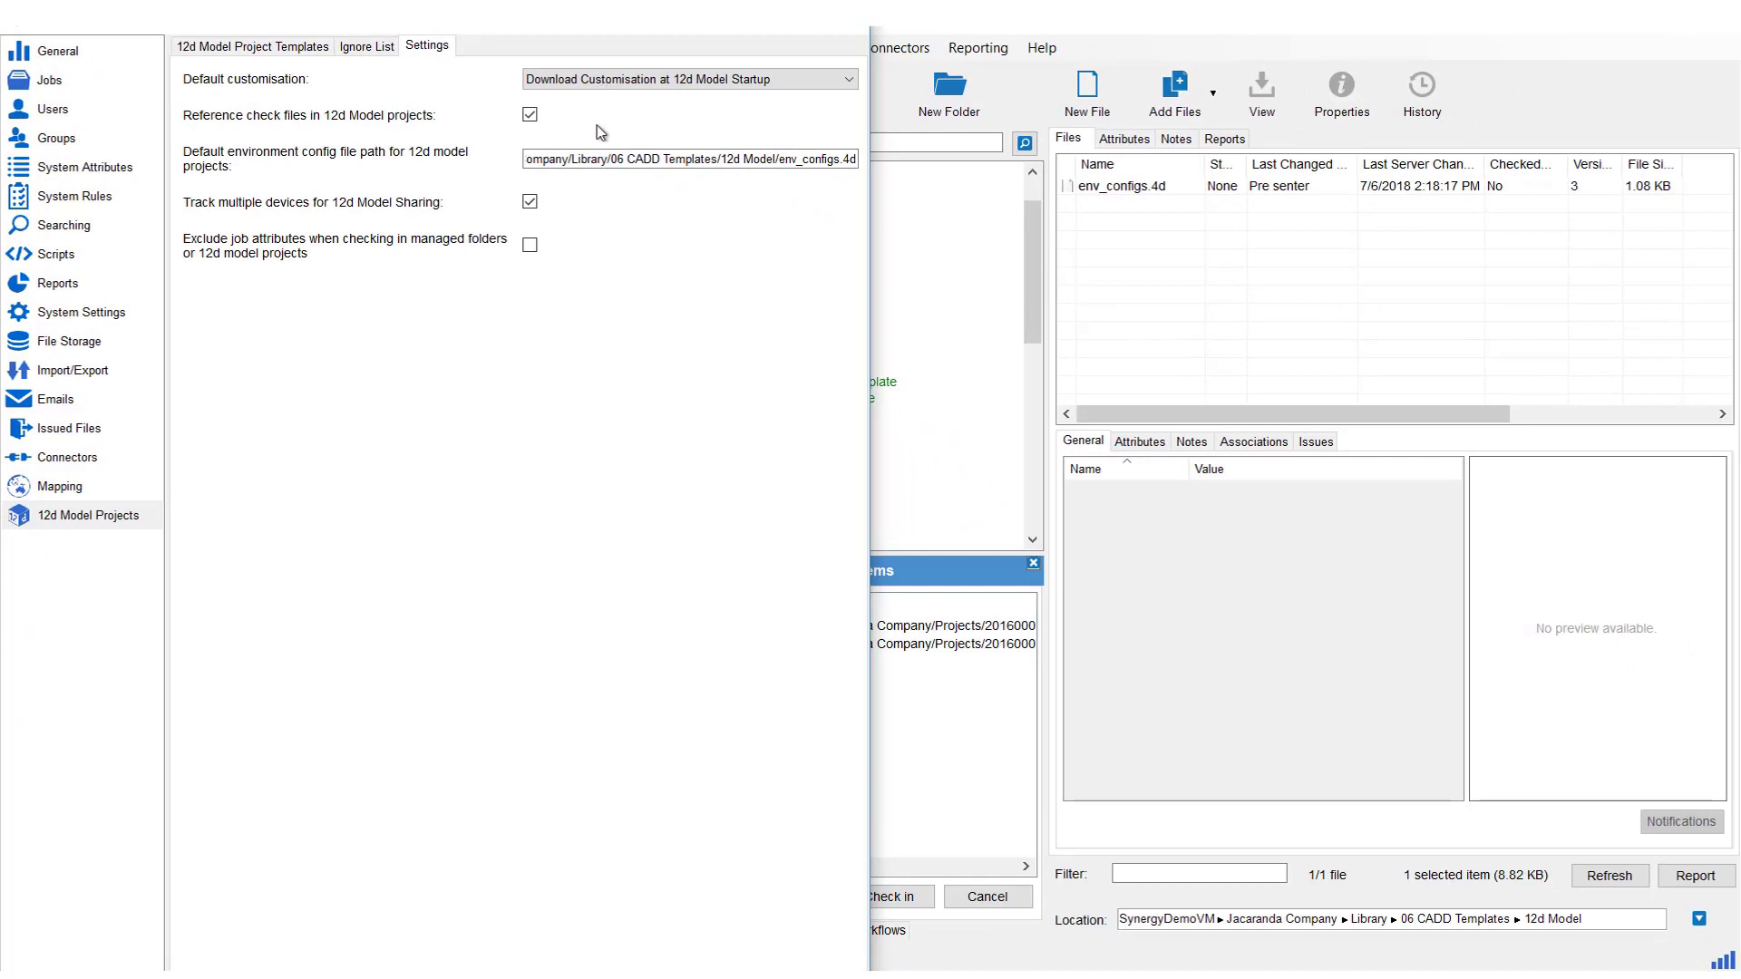
Quit the 12d Synergy Client with the listed items still checked out, and restart it
{"action": "left_click", "coordinate": [1342, 38]}
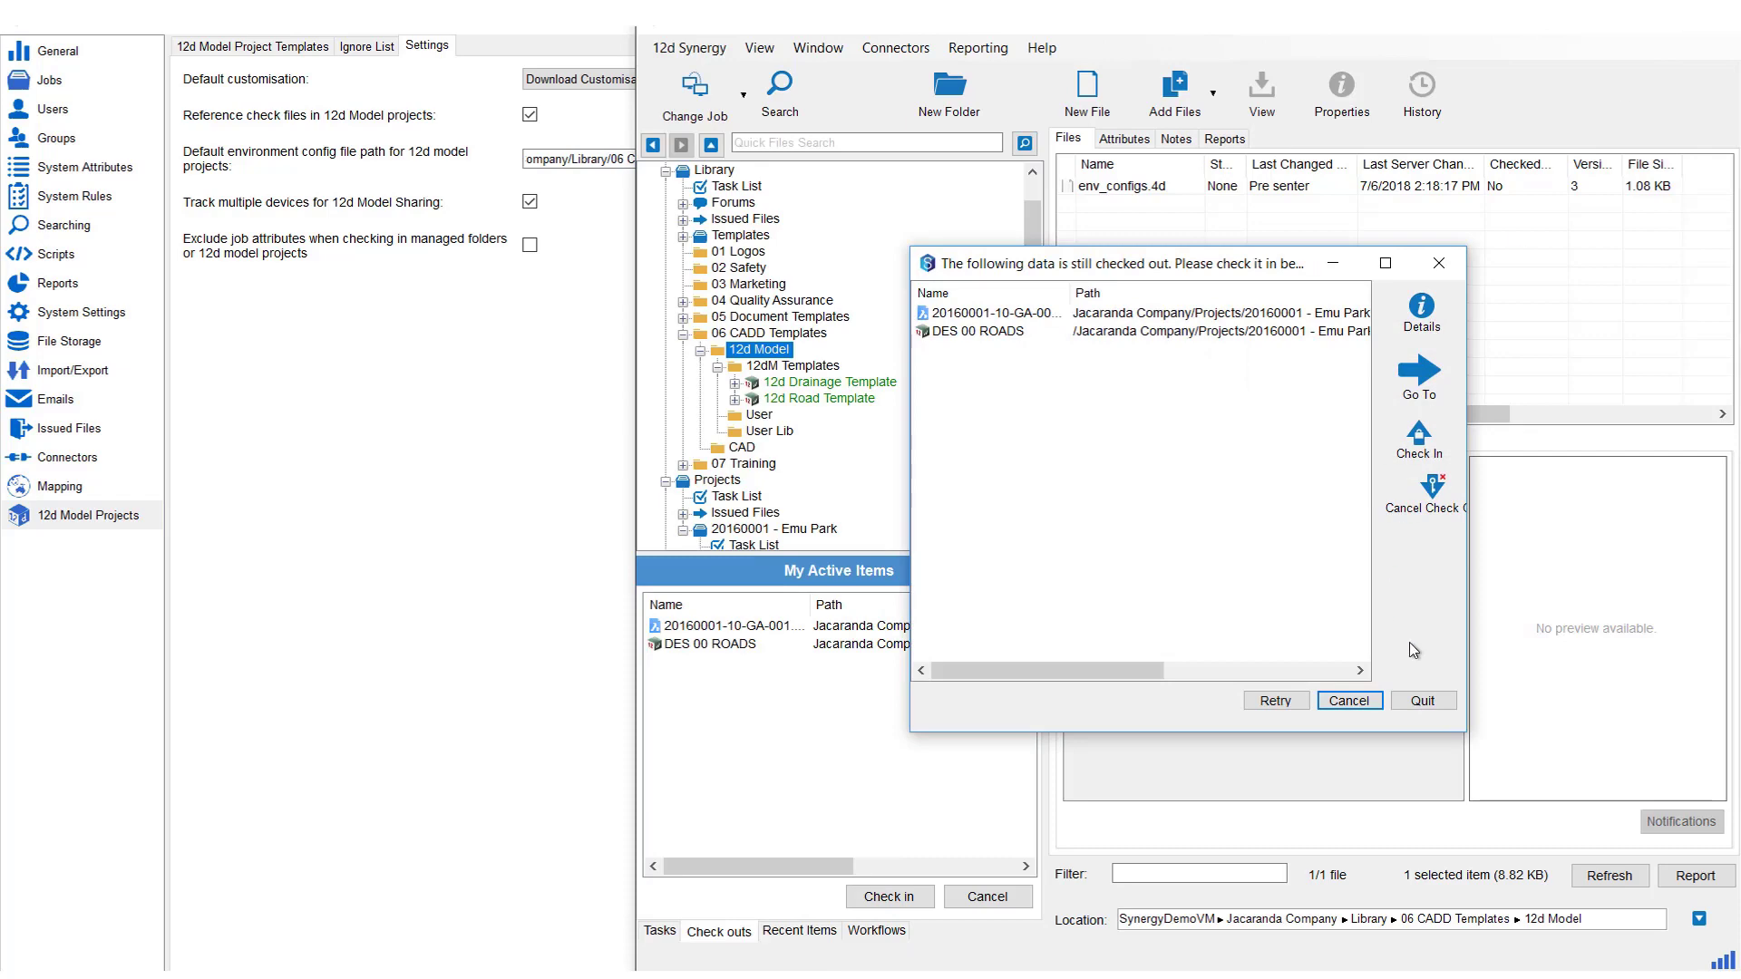
{"action": "left_click", "coordinate": [1421, 702]}
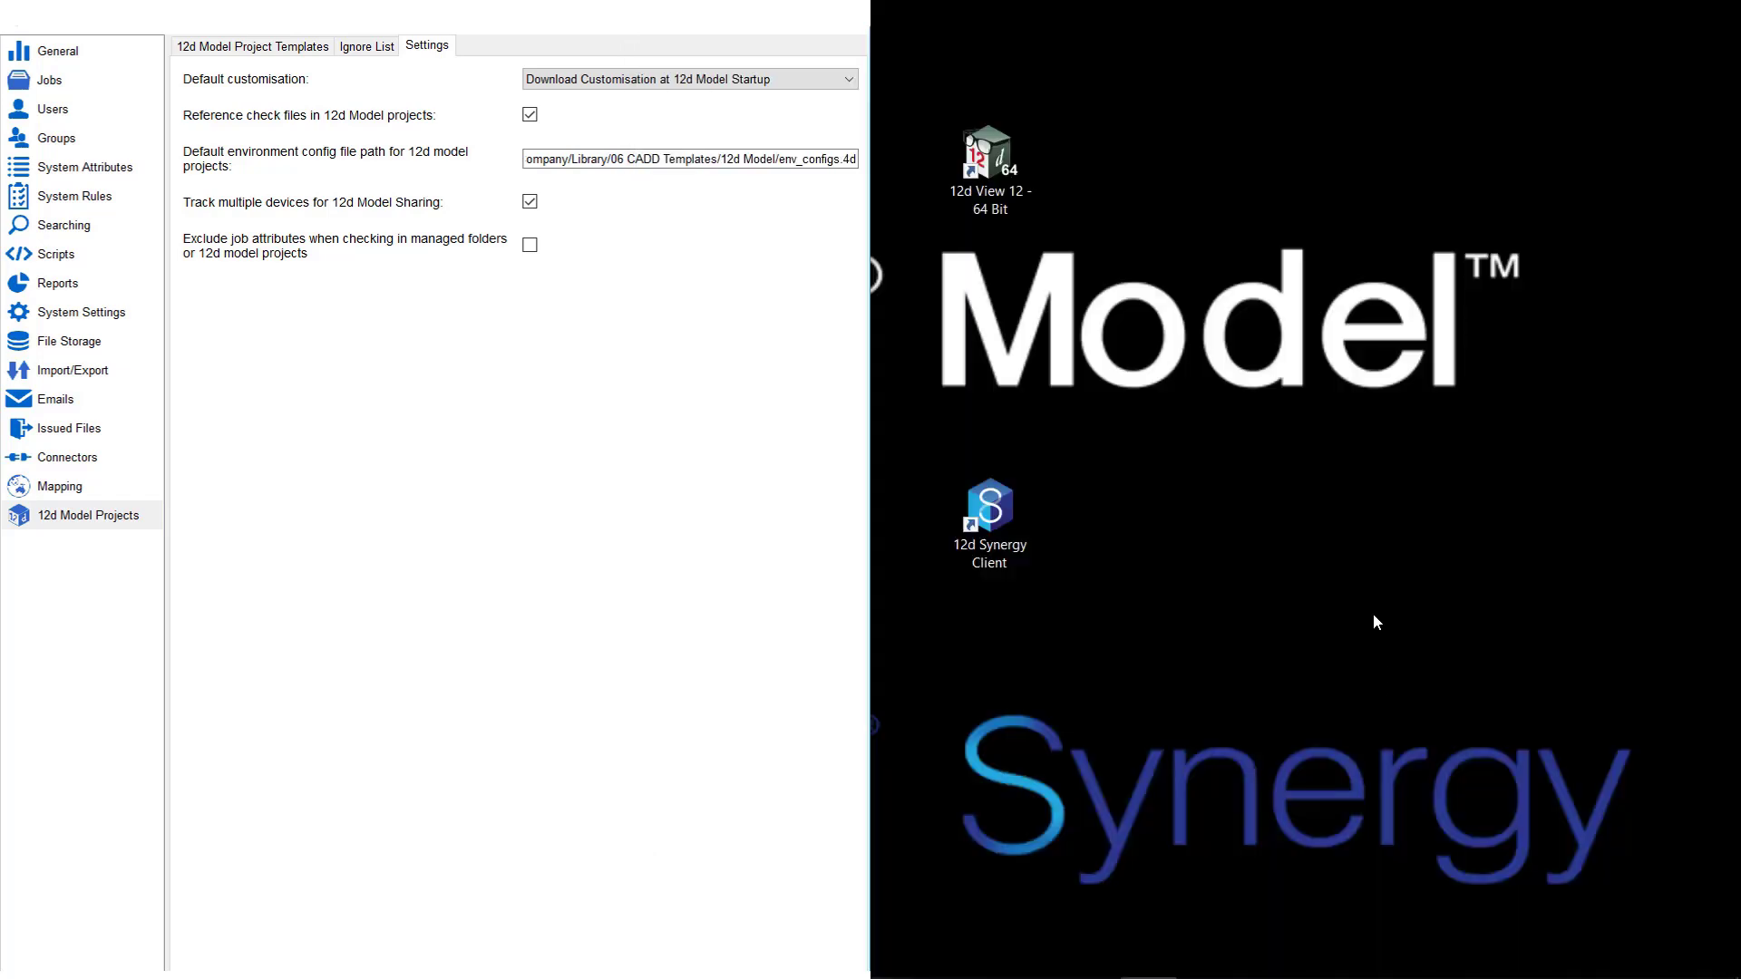
{"action": "double_click", "coordinate": [1015, 541]}
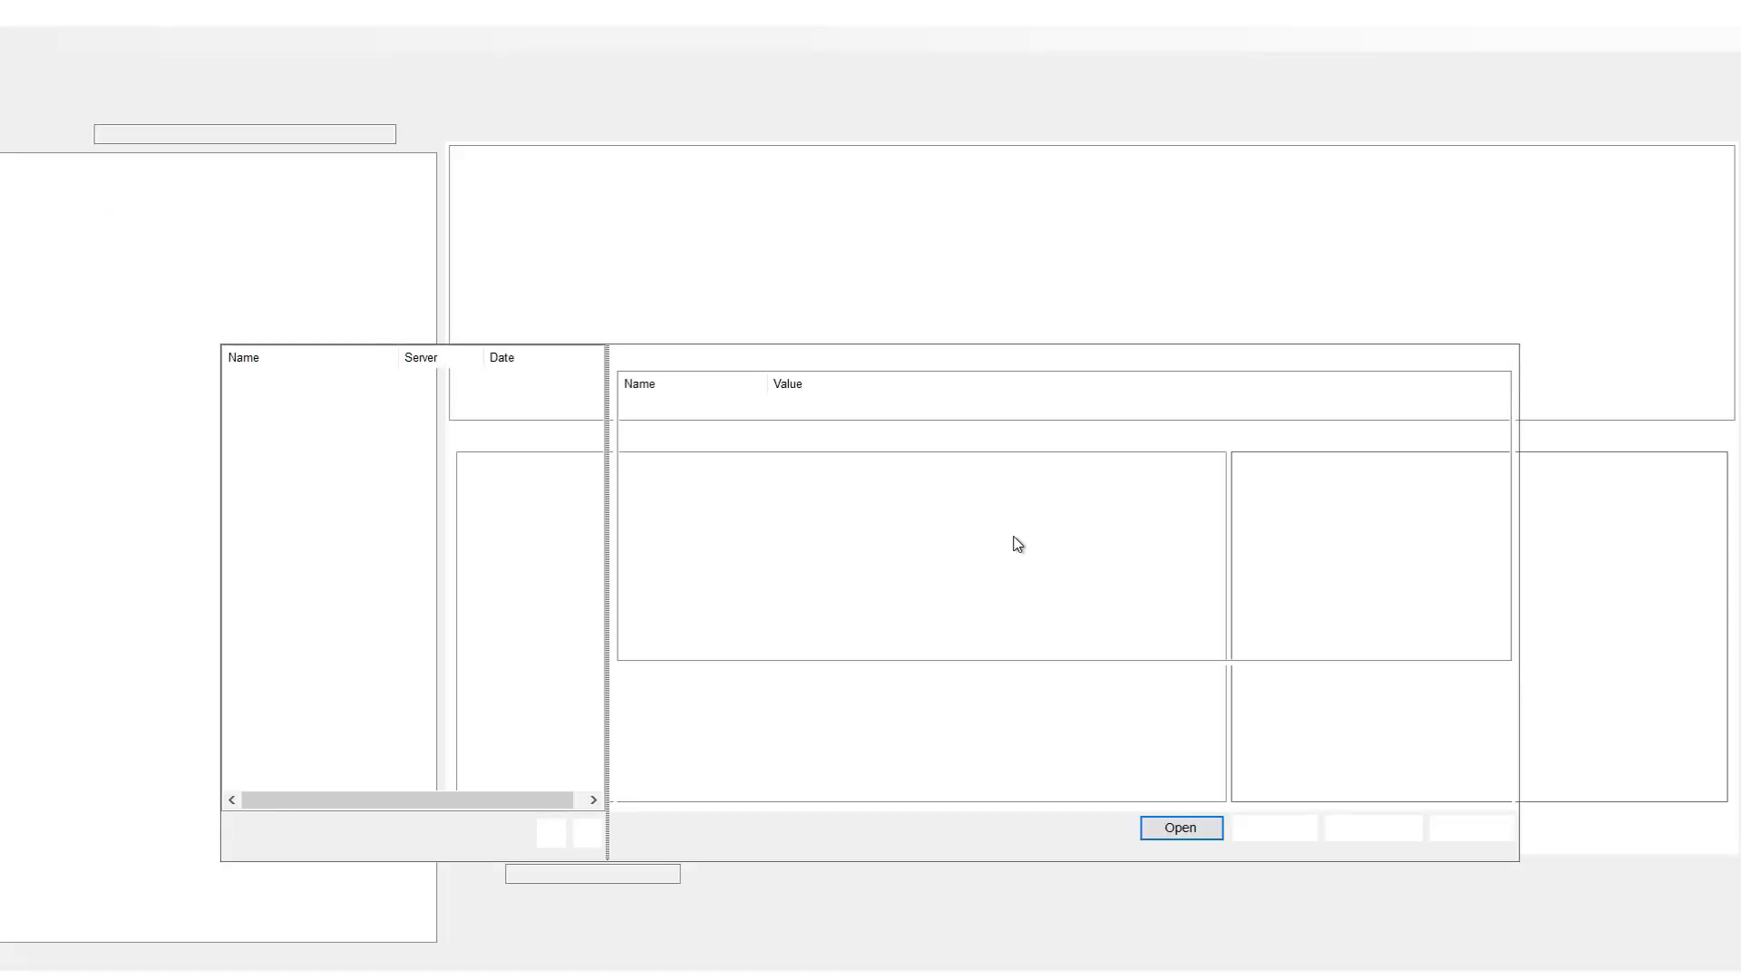
Open the 20160001 - Emu Park job and expand its 04 CADD folder down to the 12d subfolder
{"action": "left_click", "coordinate": [1180, 831]}
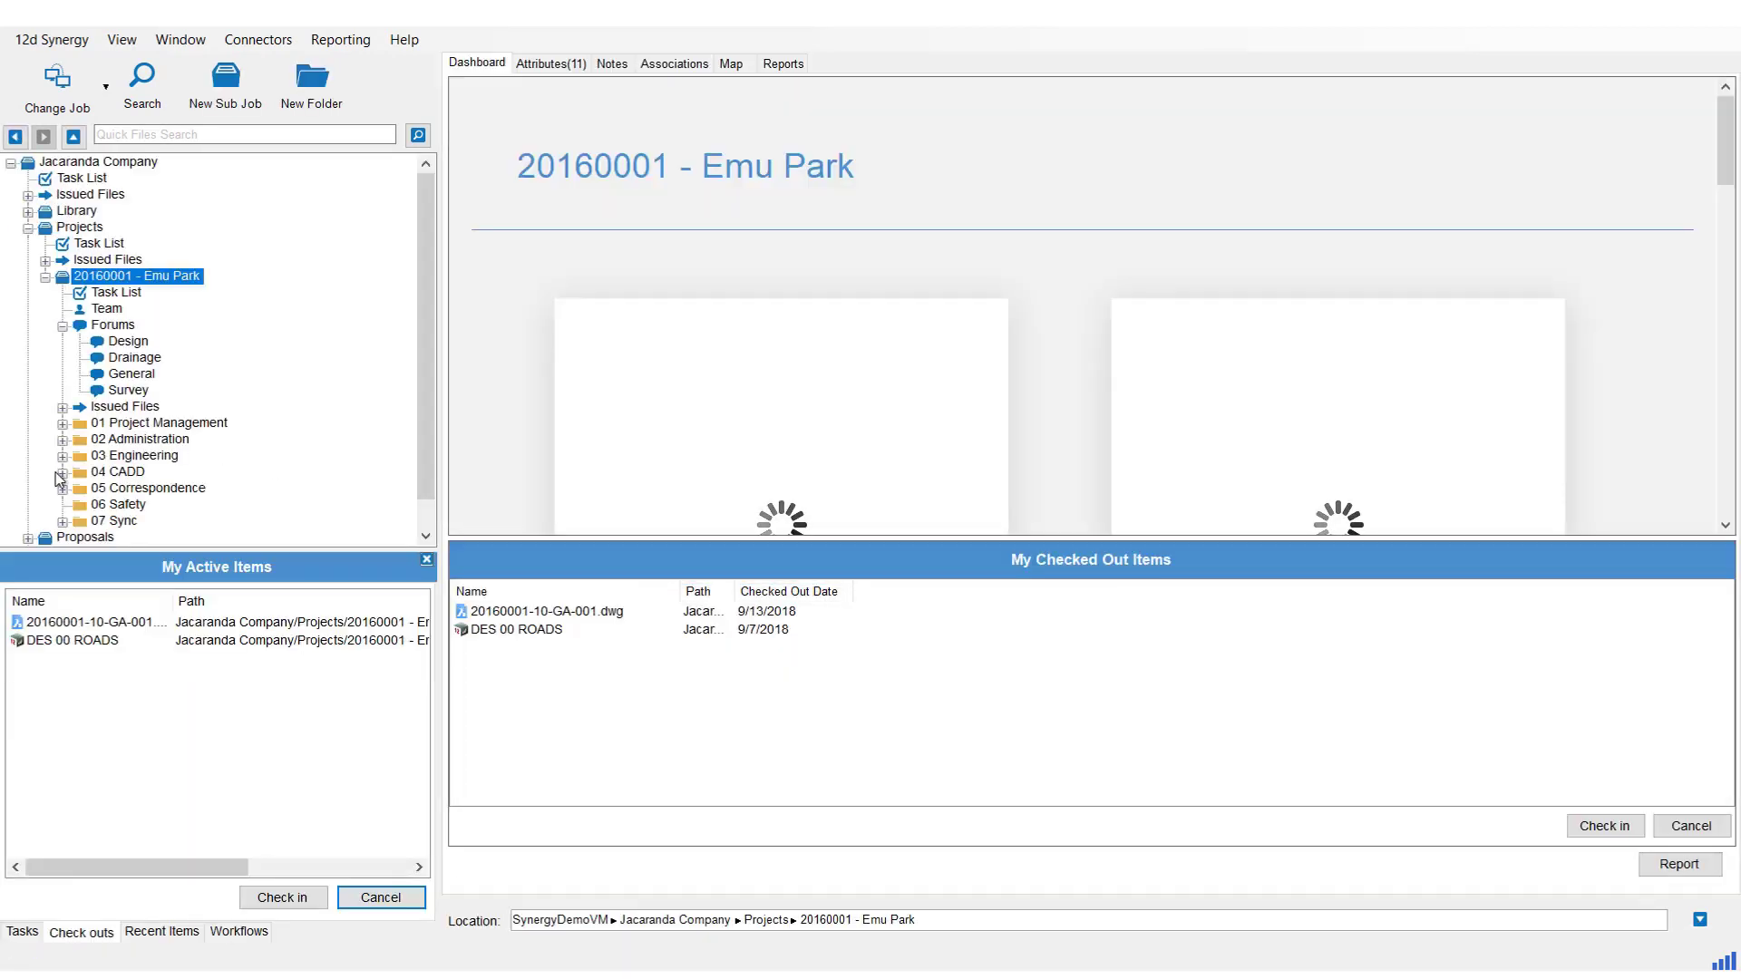
{"action": "left_click", "coordinate": [63, 472]}
{"action": "left_click", "coordinate": [82, 490]}
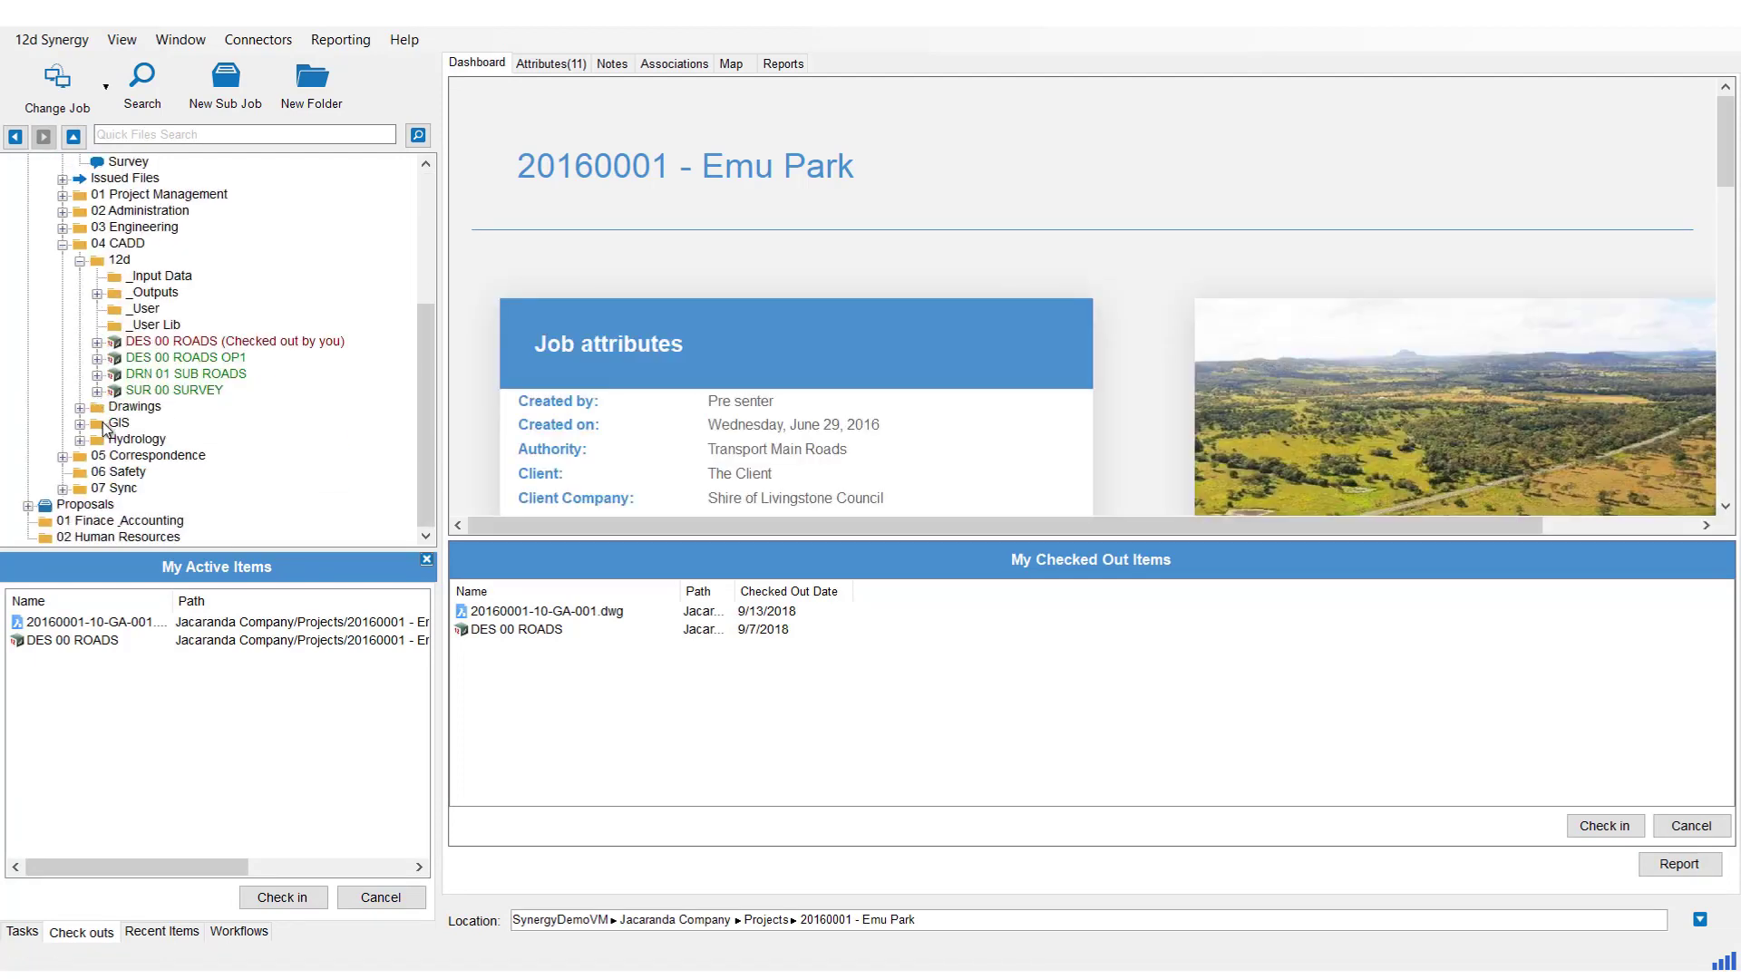
Check the default configuration file and environment offered when opening the DES 00 ROADS project, and cancel without opening it
{"action": "left_click", "coordinate": [203, 344]}
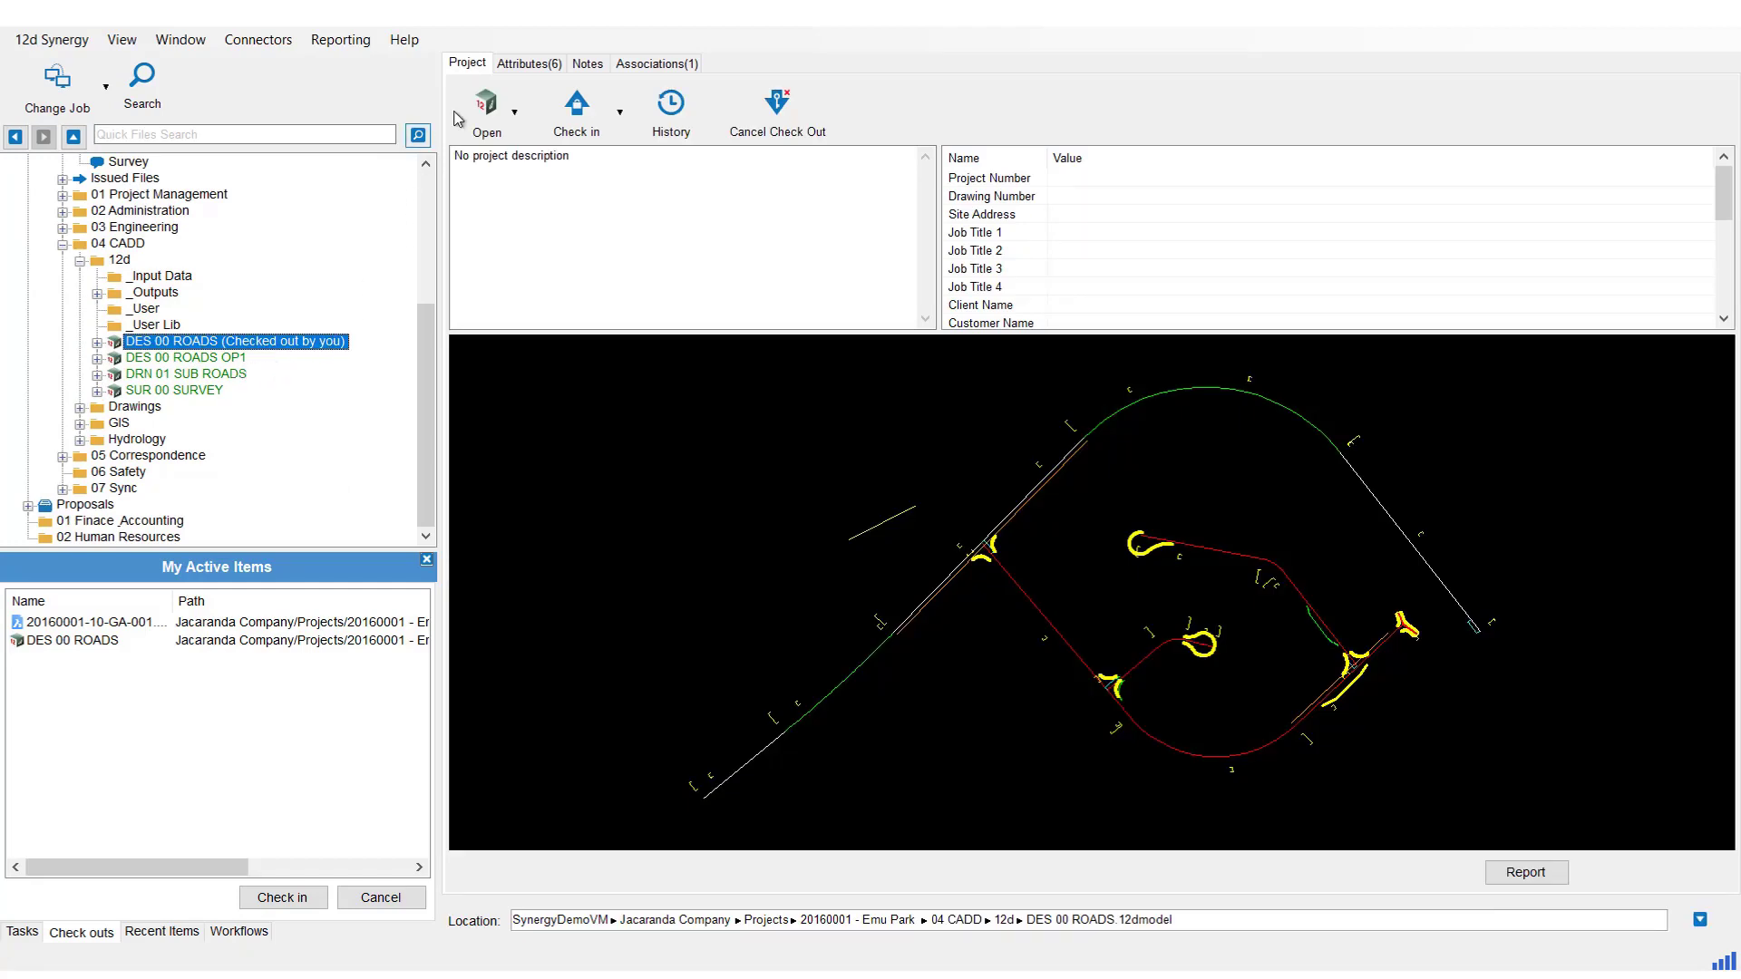
{"action": "left_click", "coordinate": [485, 108]}
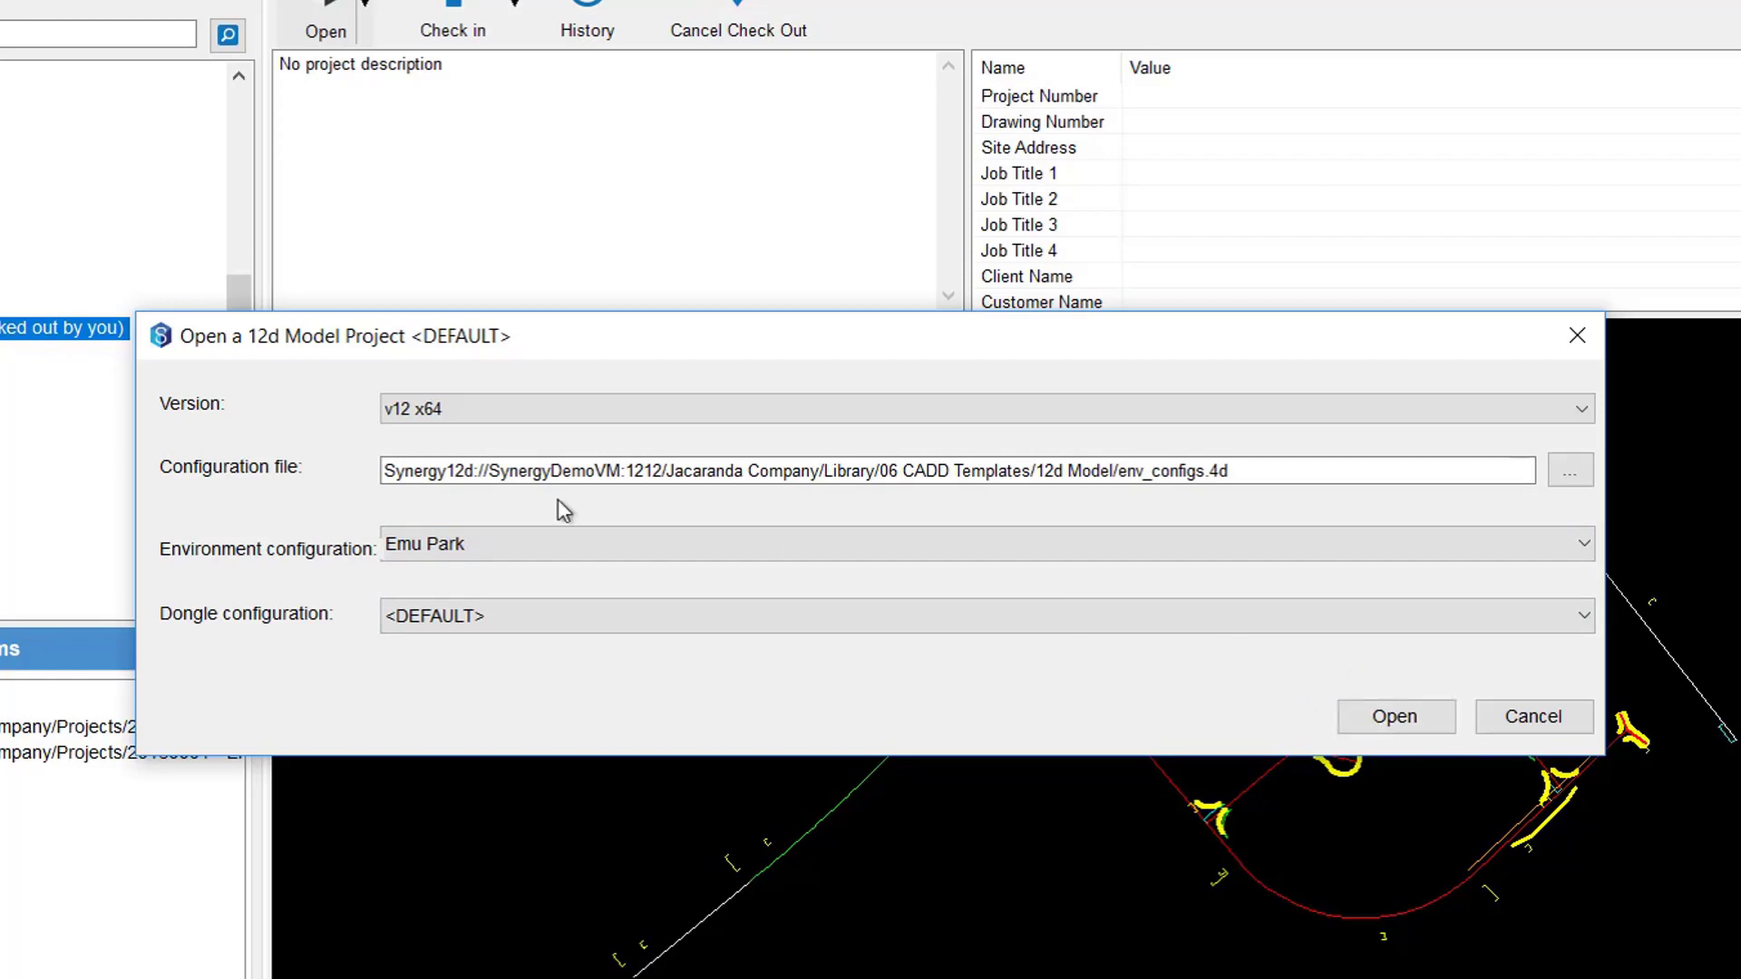
{"action": "left_click", "coordinate": [1553, 721]}
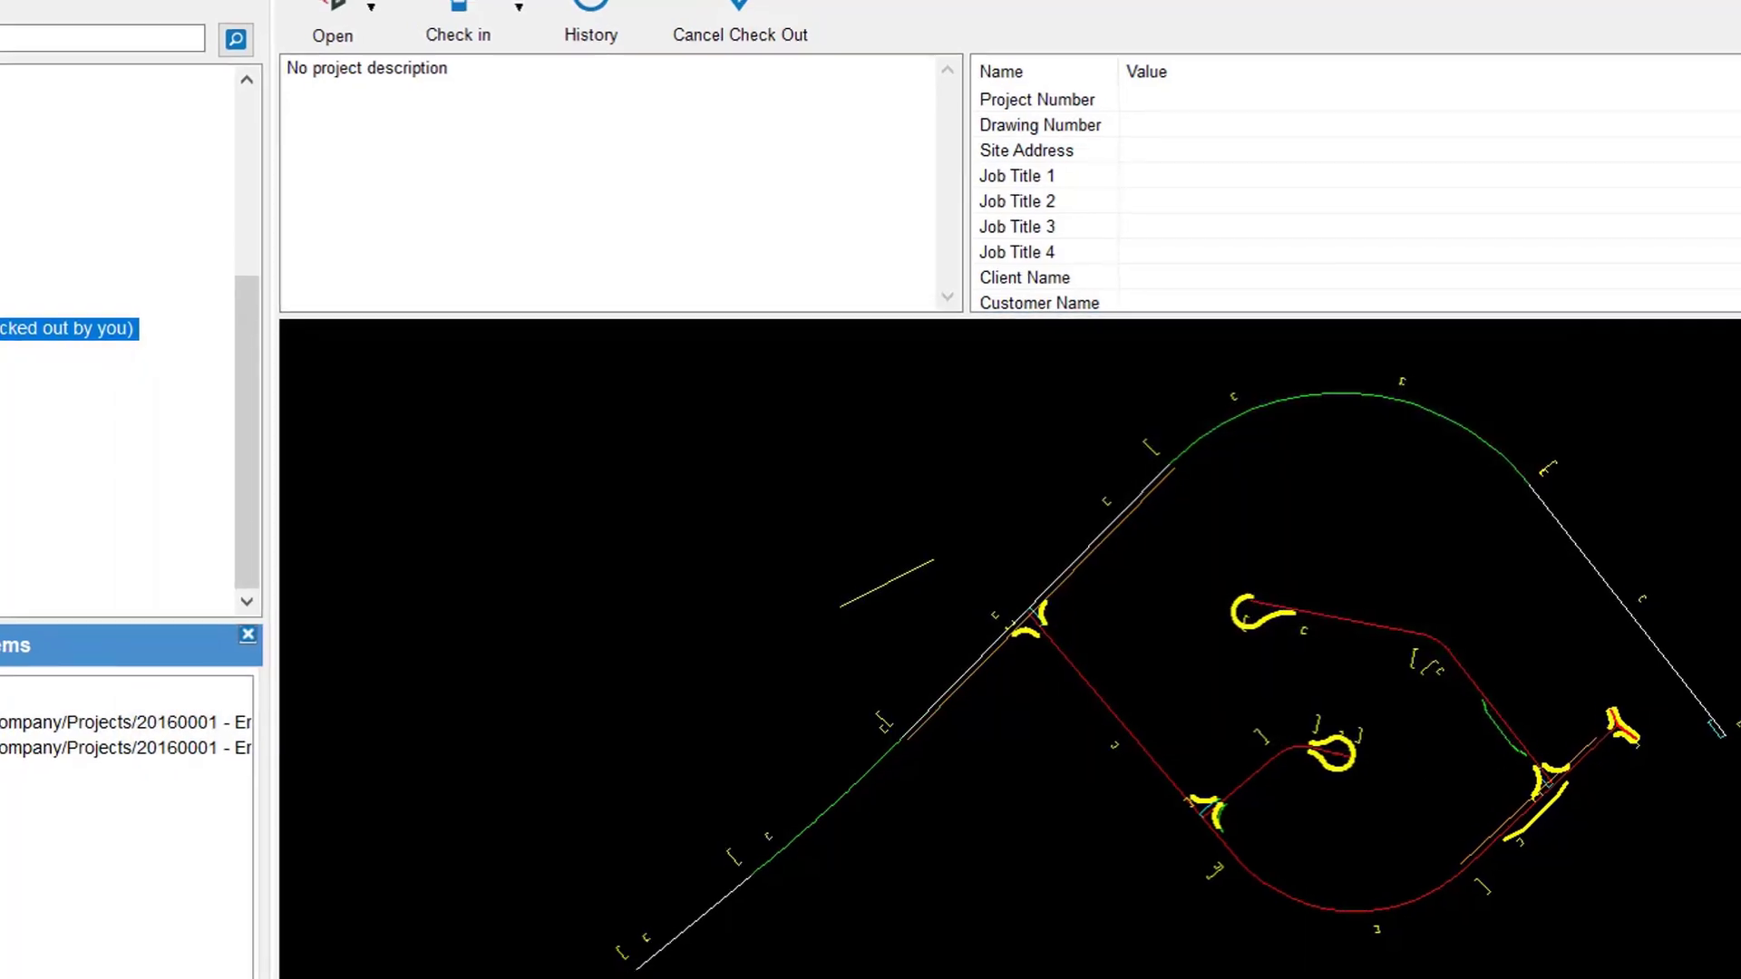
Open the local copy of the job's 12d folder in Windows Explorer and delete its _User folder
{"action": "left_click", "coordinate": [119, 261]}
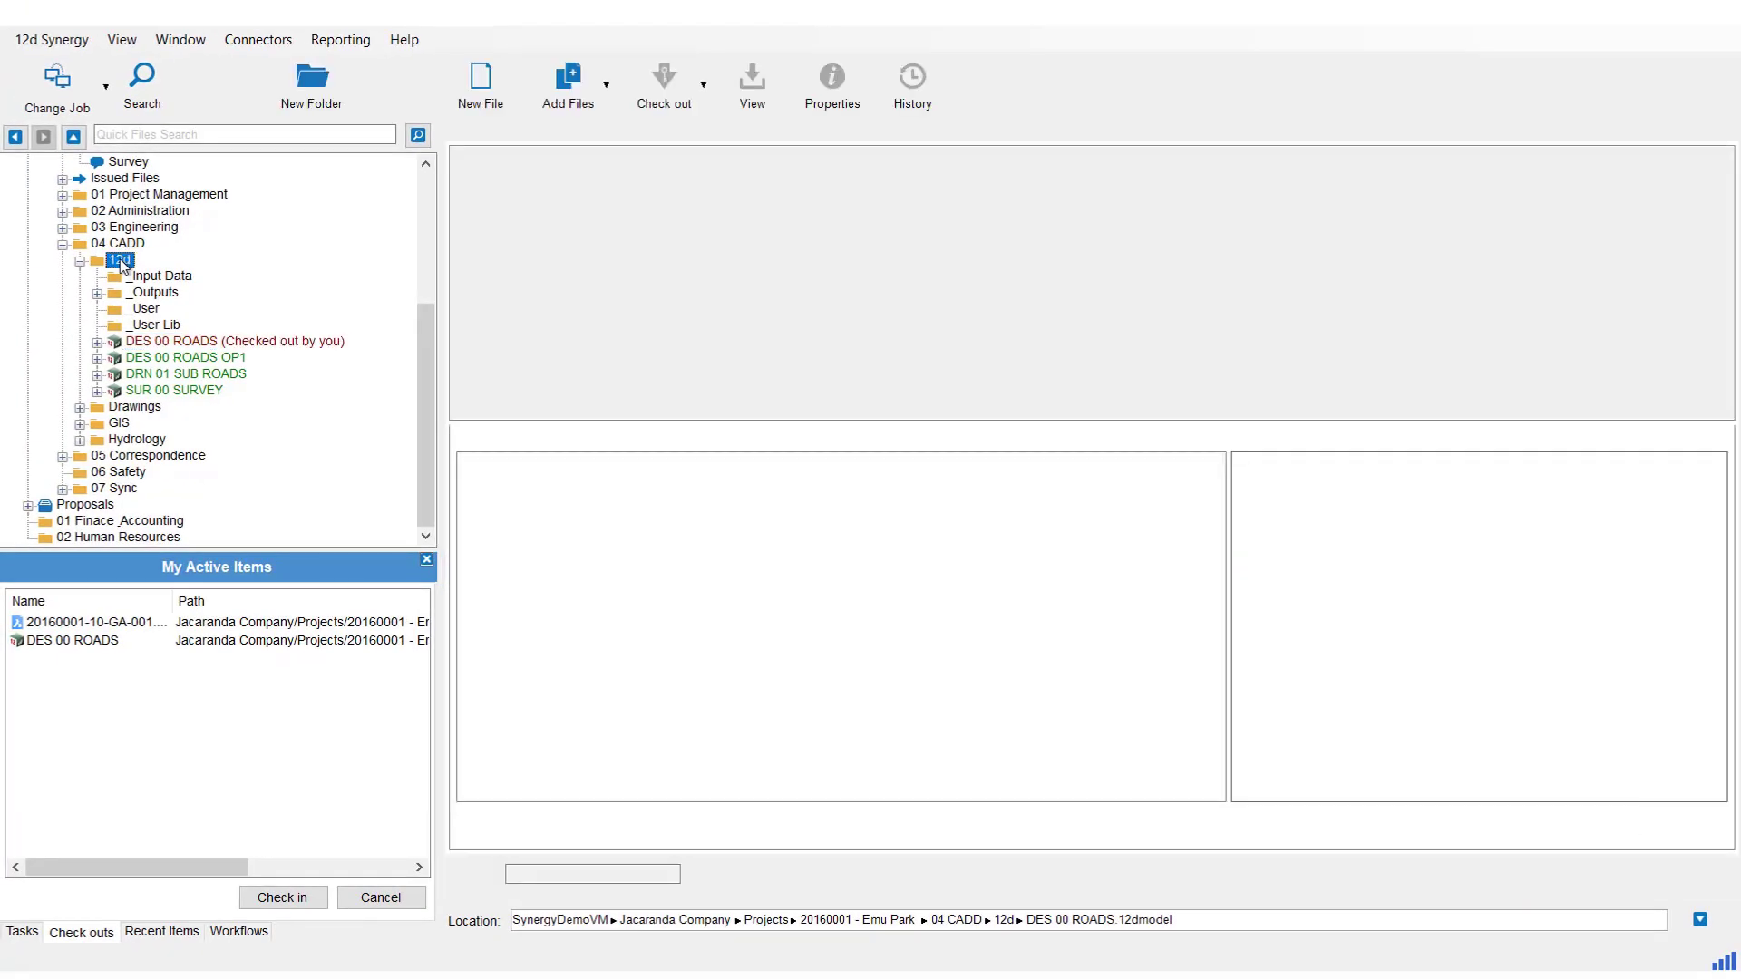
{"action": "right_click", "coordinate": [119, 262]}
{"action": "left_click", "coordinate": [198, 488]}
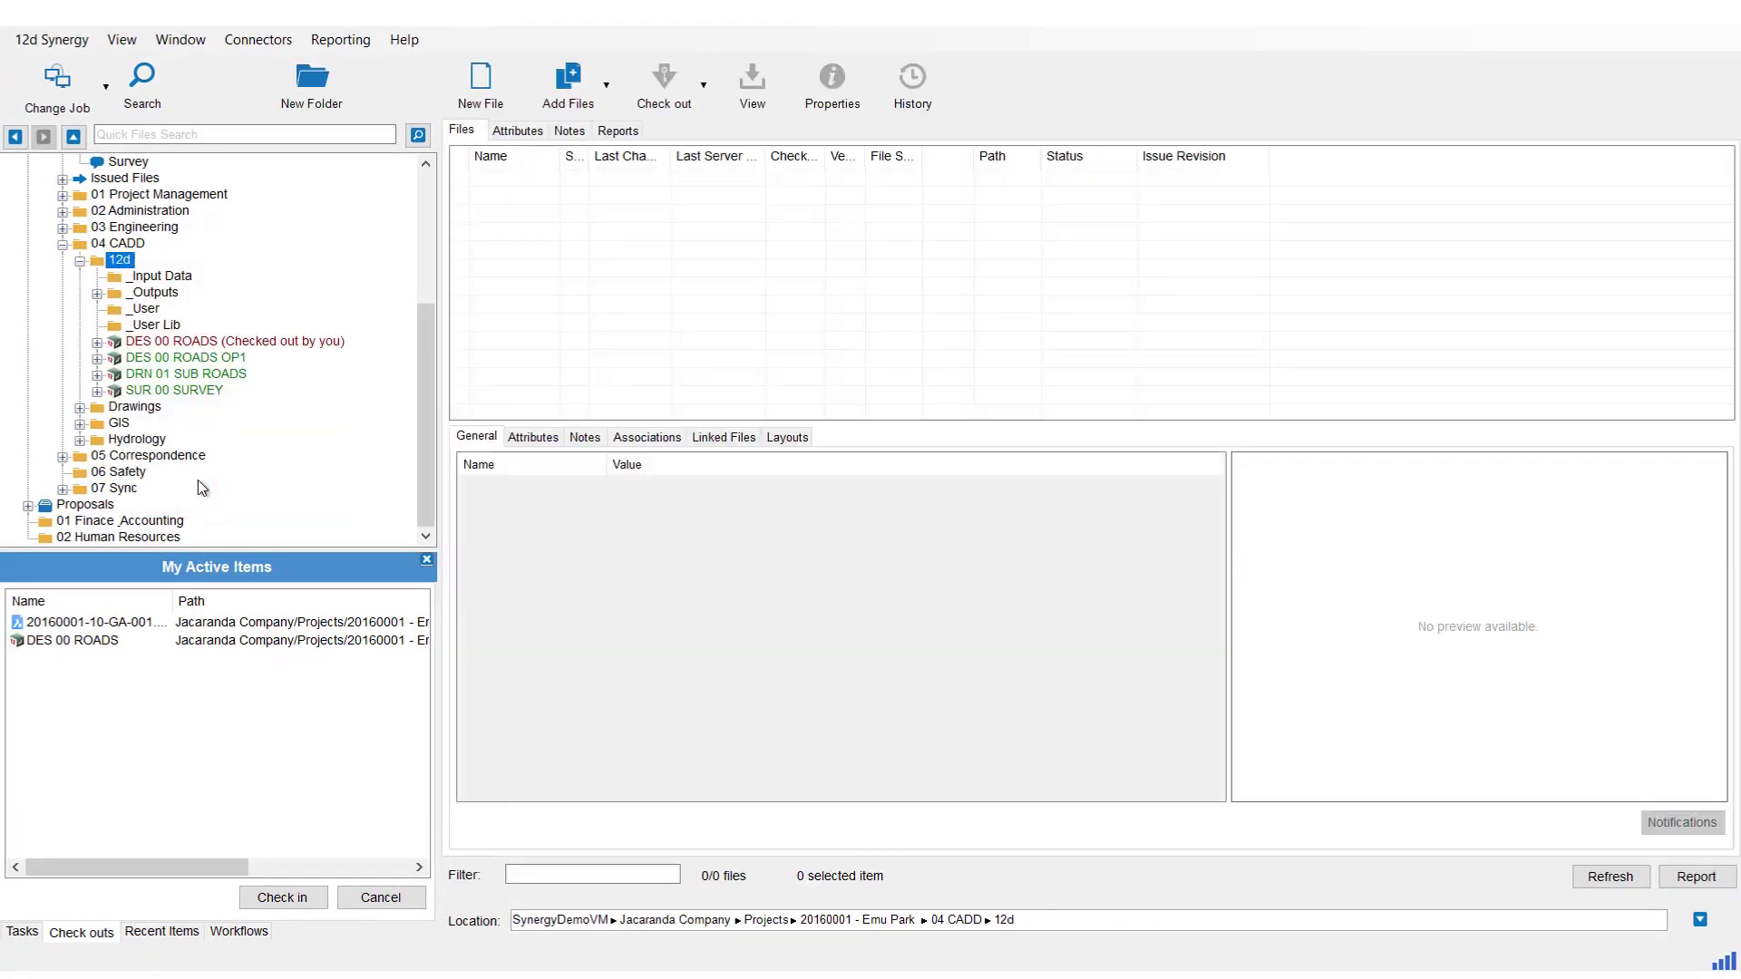
{"action": "left_click", "coordinate": [306, 308]}
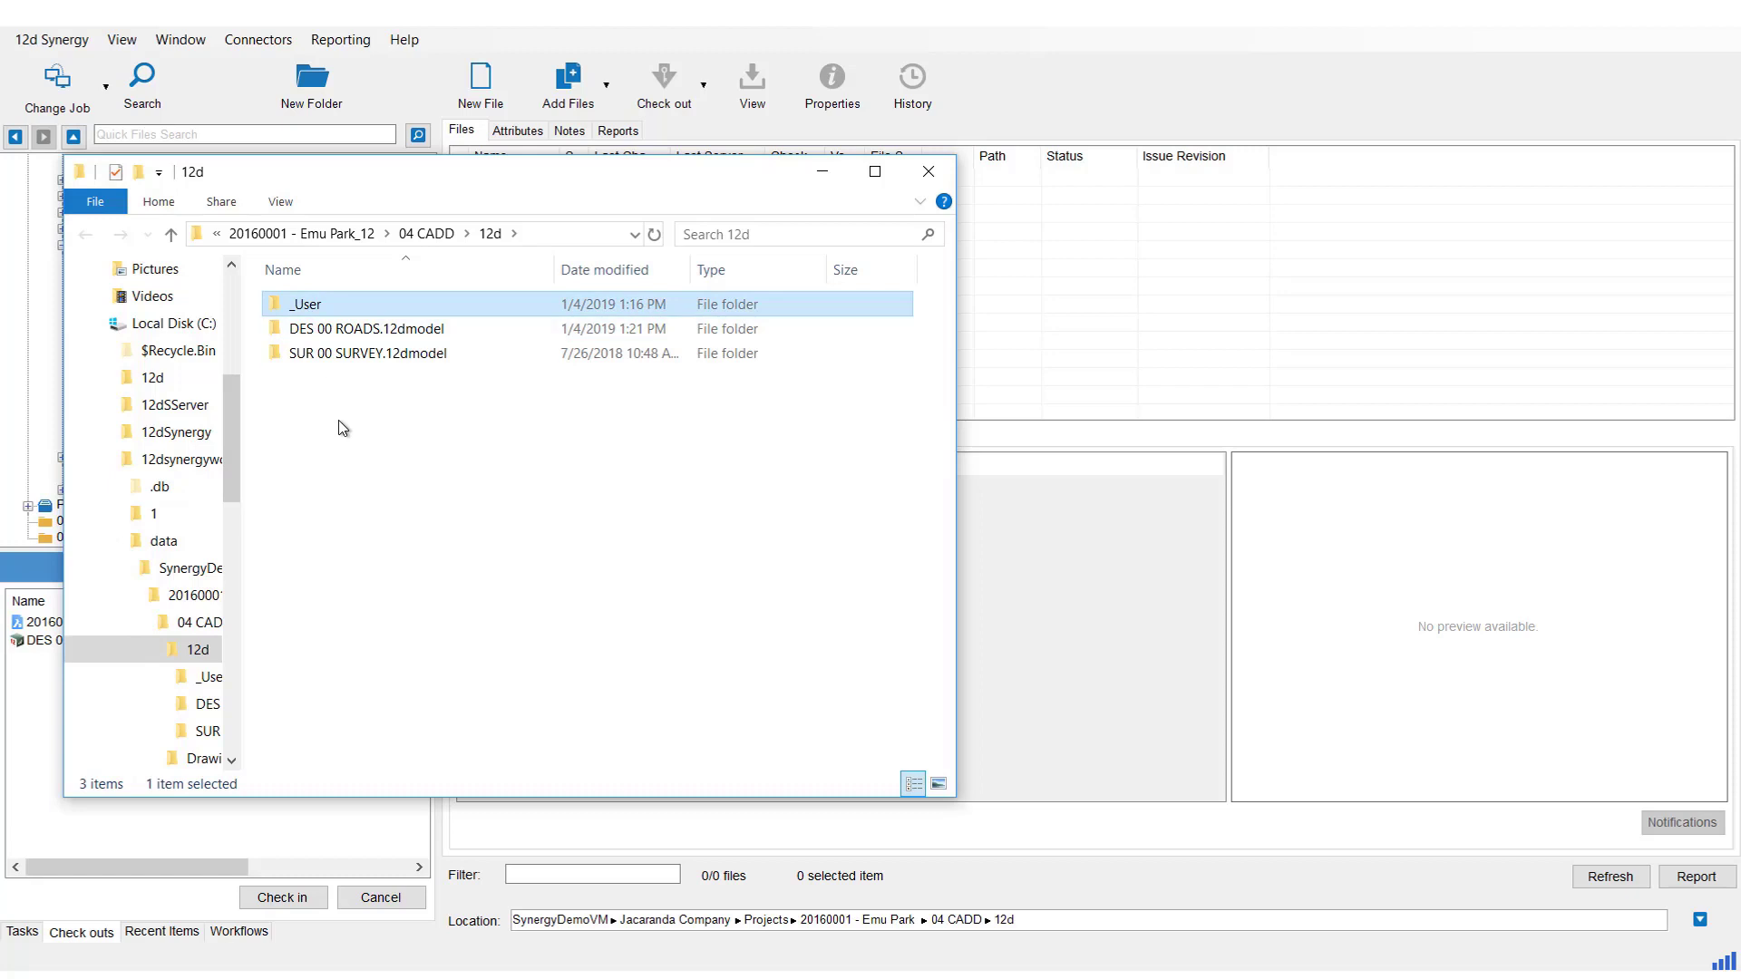
{"action": "key", "text": "Delete"}
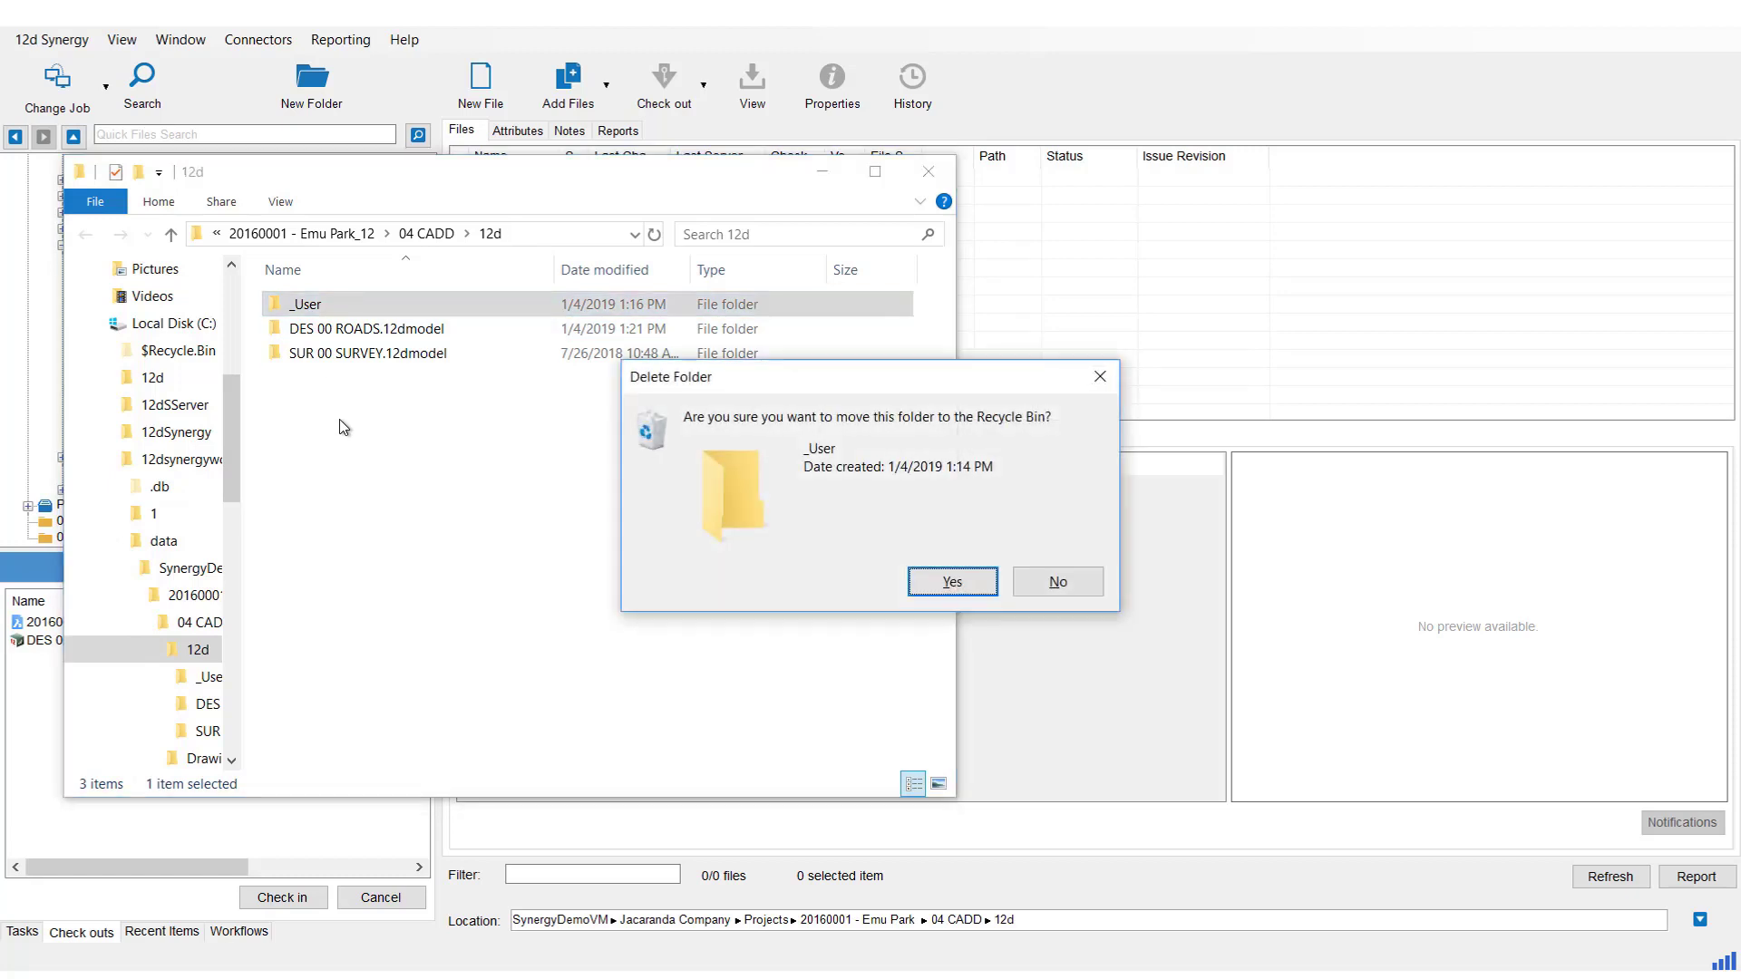
{"action": "left_click", "coordinate": [932, 588]}
Arrange the client beside the Explorer window and open DES 00 ROADS in 12d Model v12 x64 with the Emu Park environment configuration, finishing the dongle certification dialog
{"action": "left_click", "coordinate": [783, 35]}
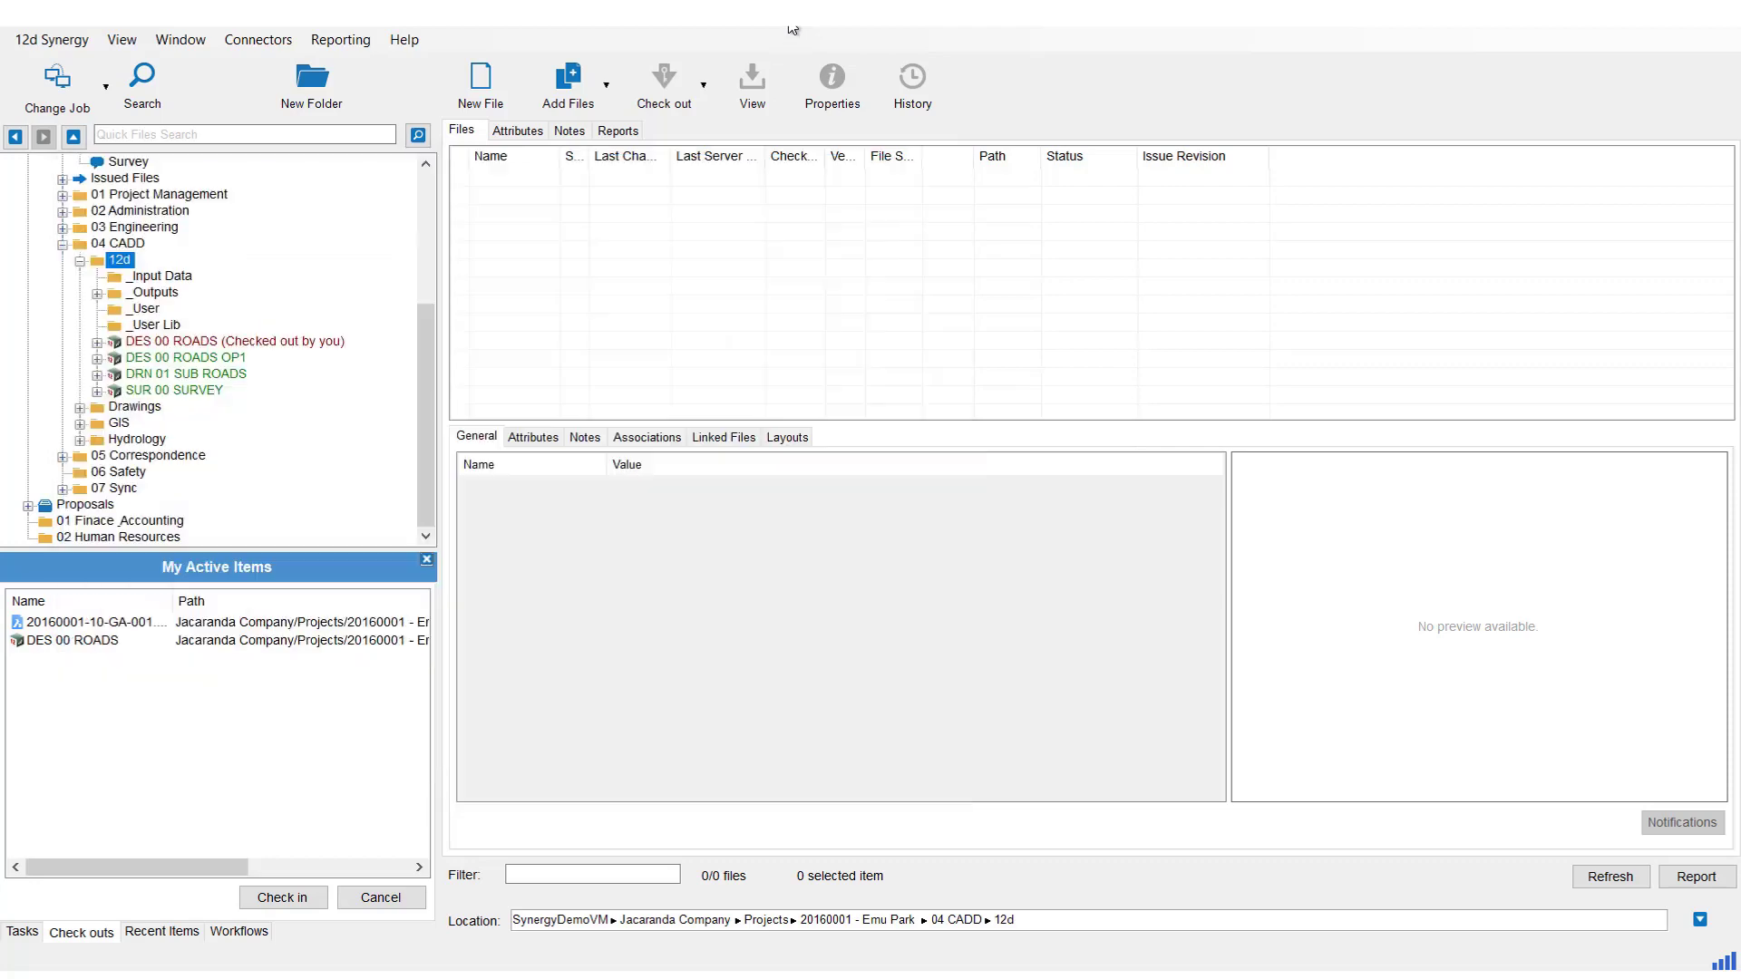
{"action": "left_click_drag", "start_coordinate": [1712, 116], "coordinate": [1740, 120]}
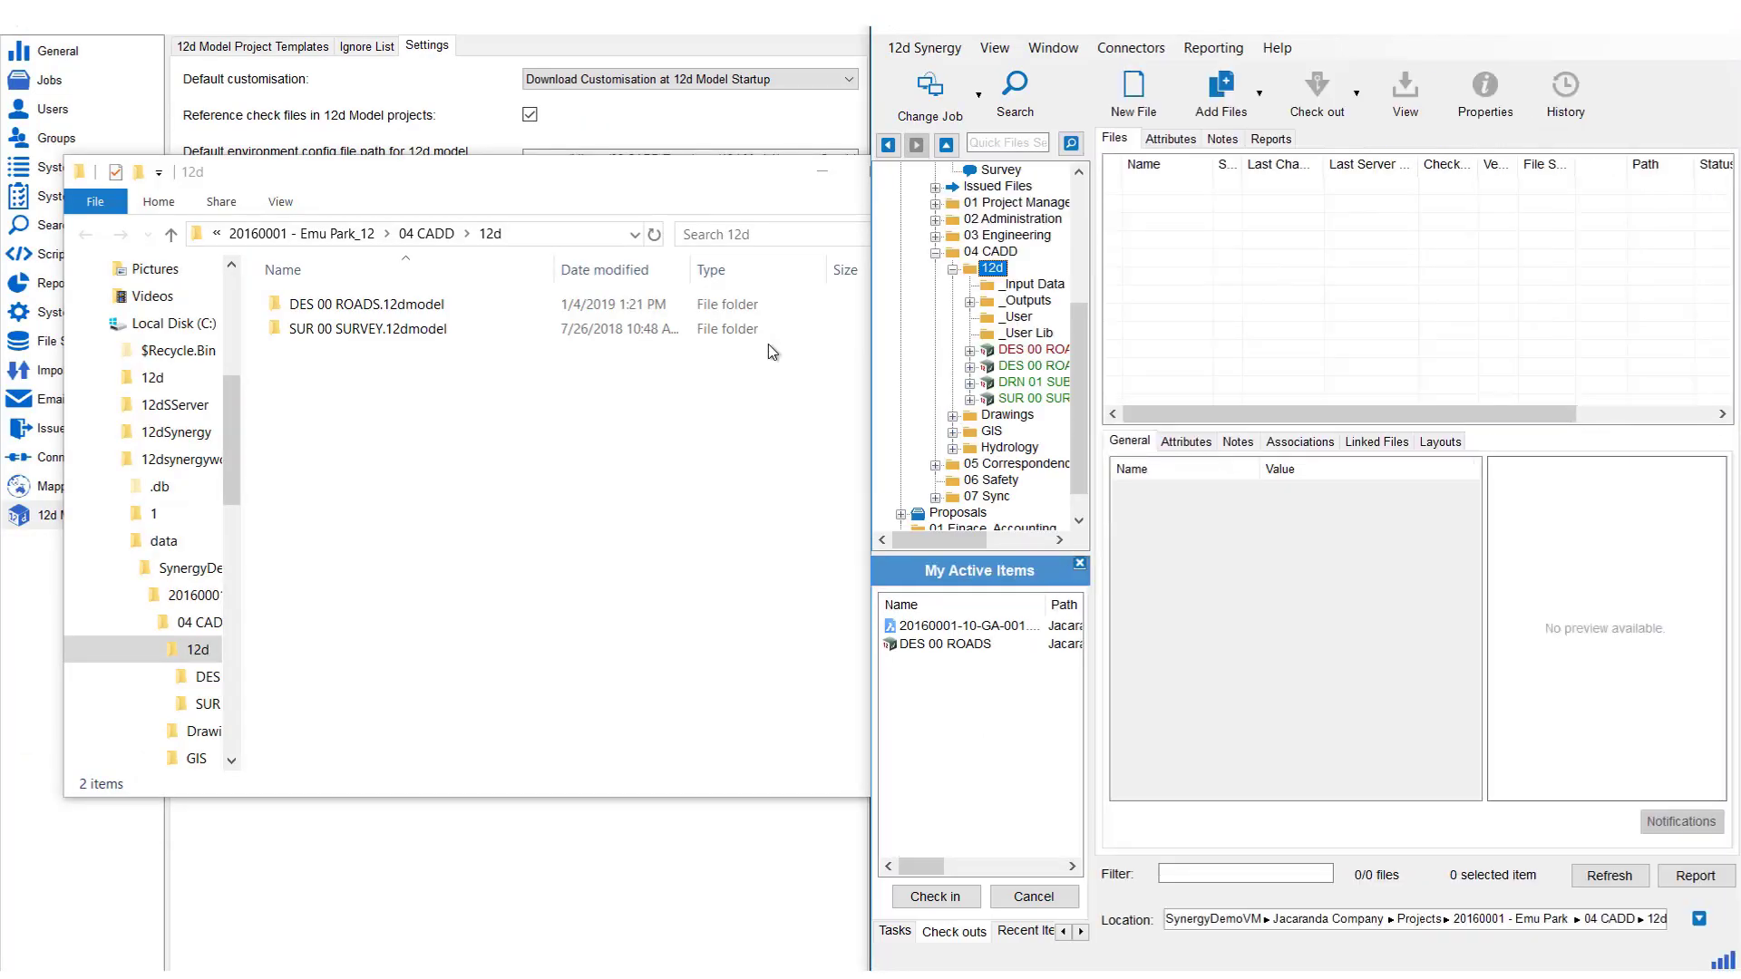
{"action": "left_click", "coordinate": [1011, 350]}
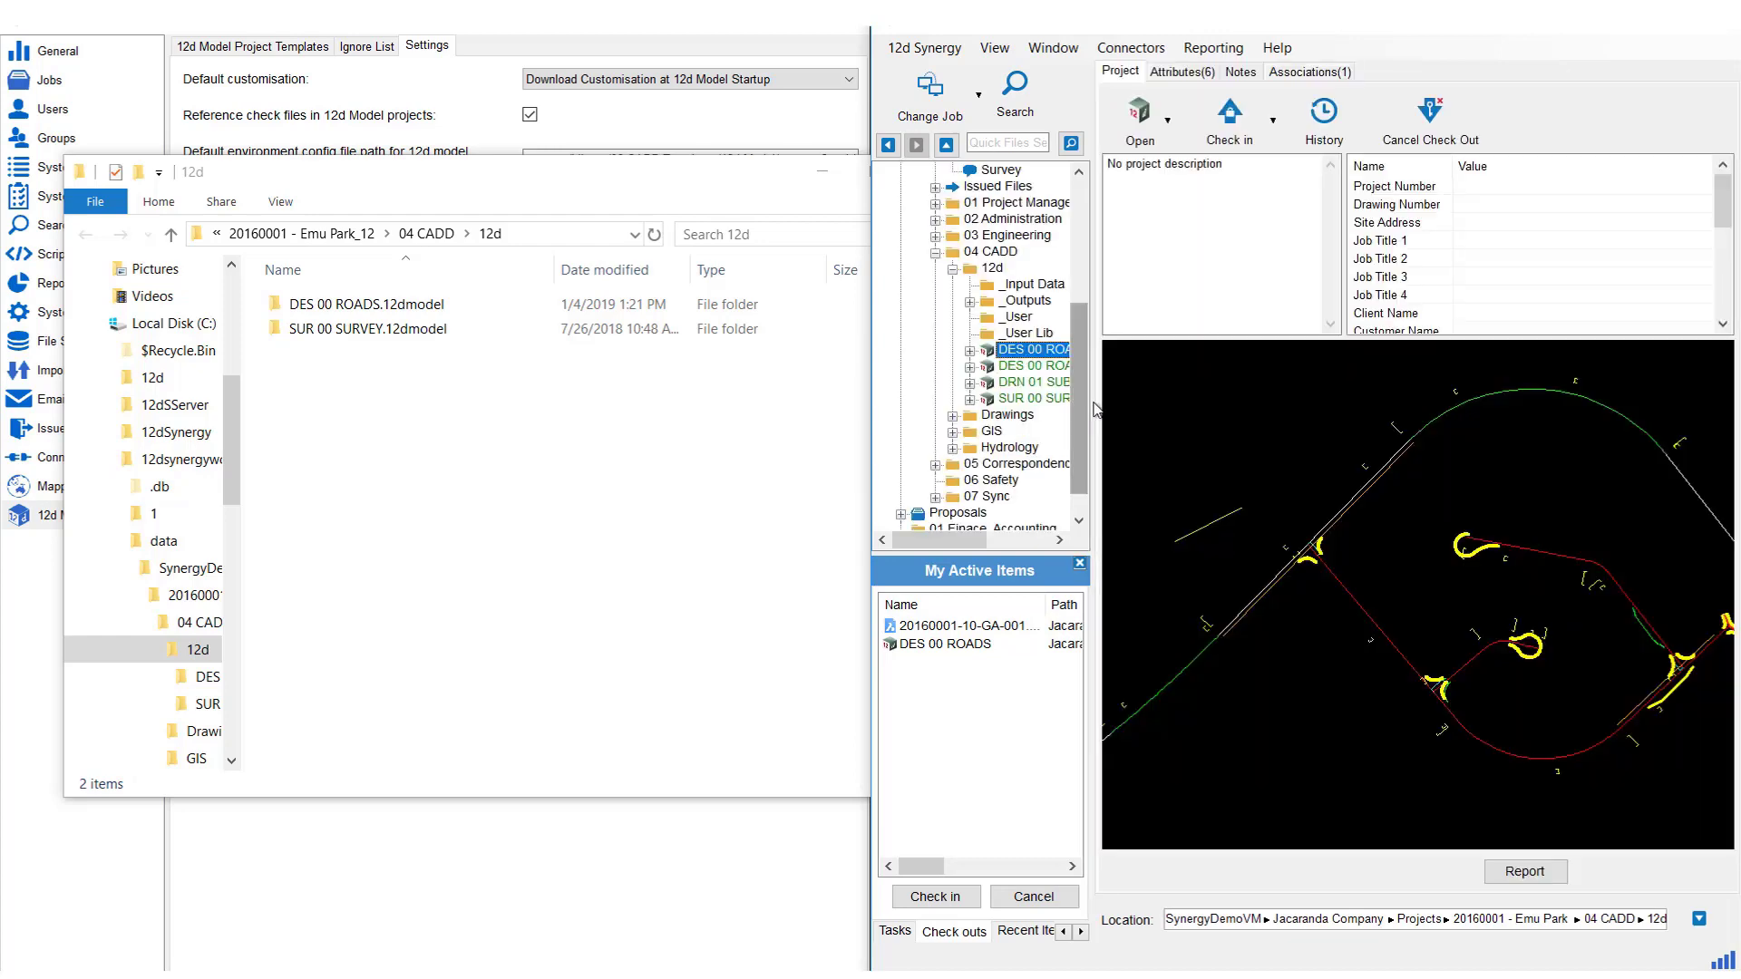
{"action": "left_click_drag", "start_coordinate": [1115, 416], "coordinate": [1173, 413]}
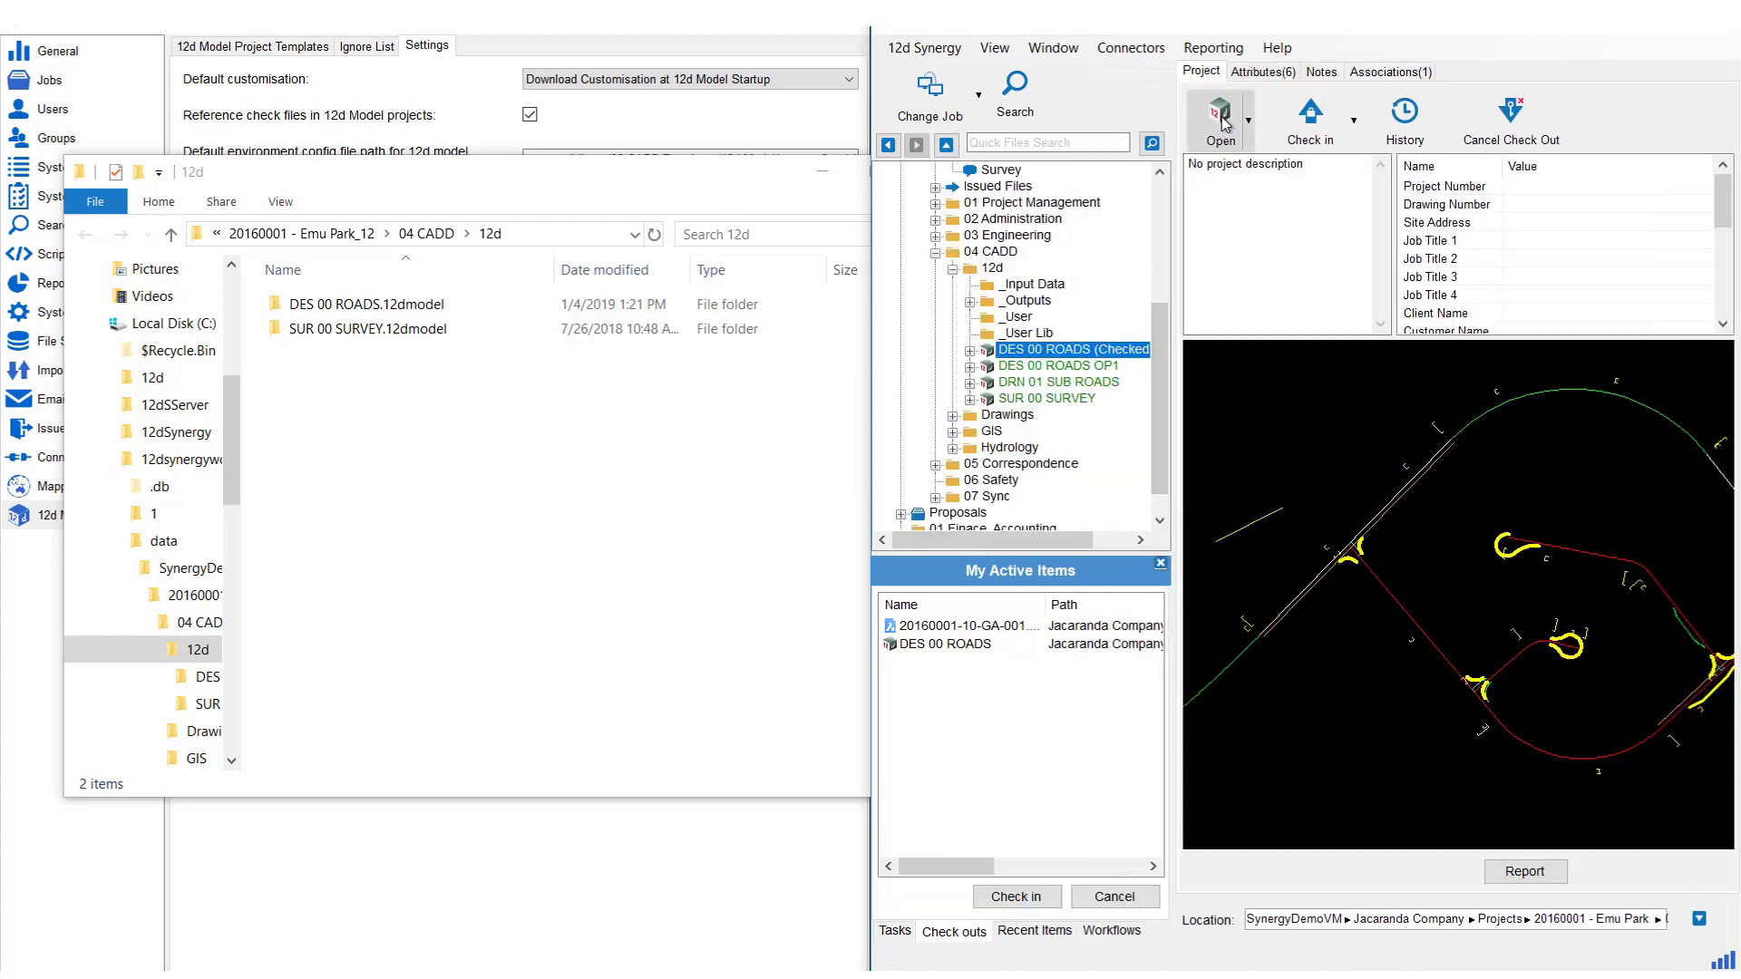
{"action": "left_click", "coordinate": [1222, 136]}
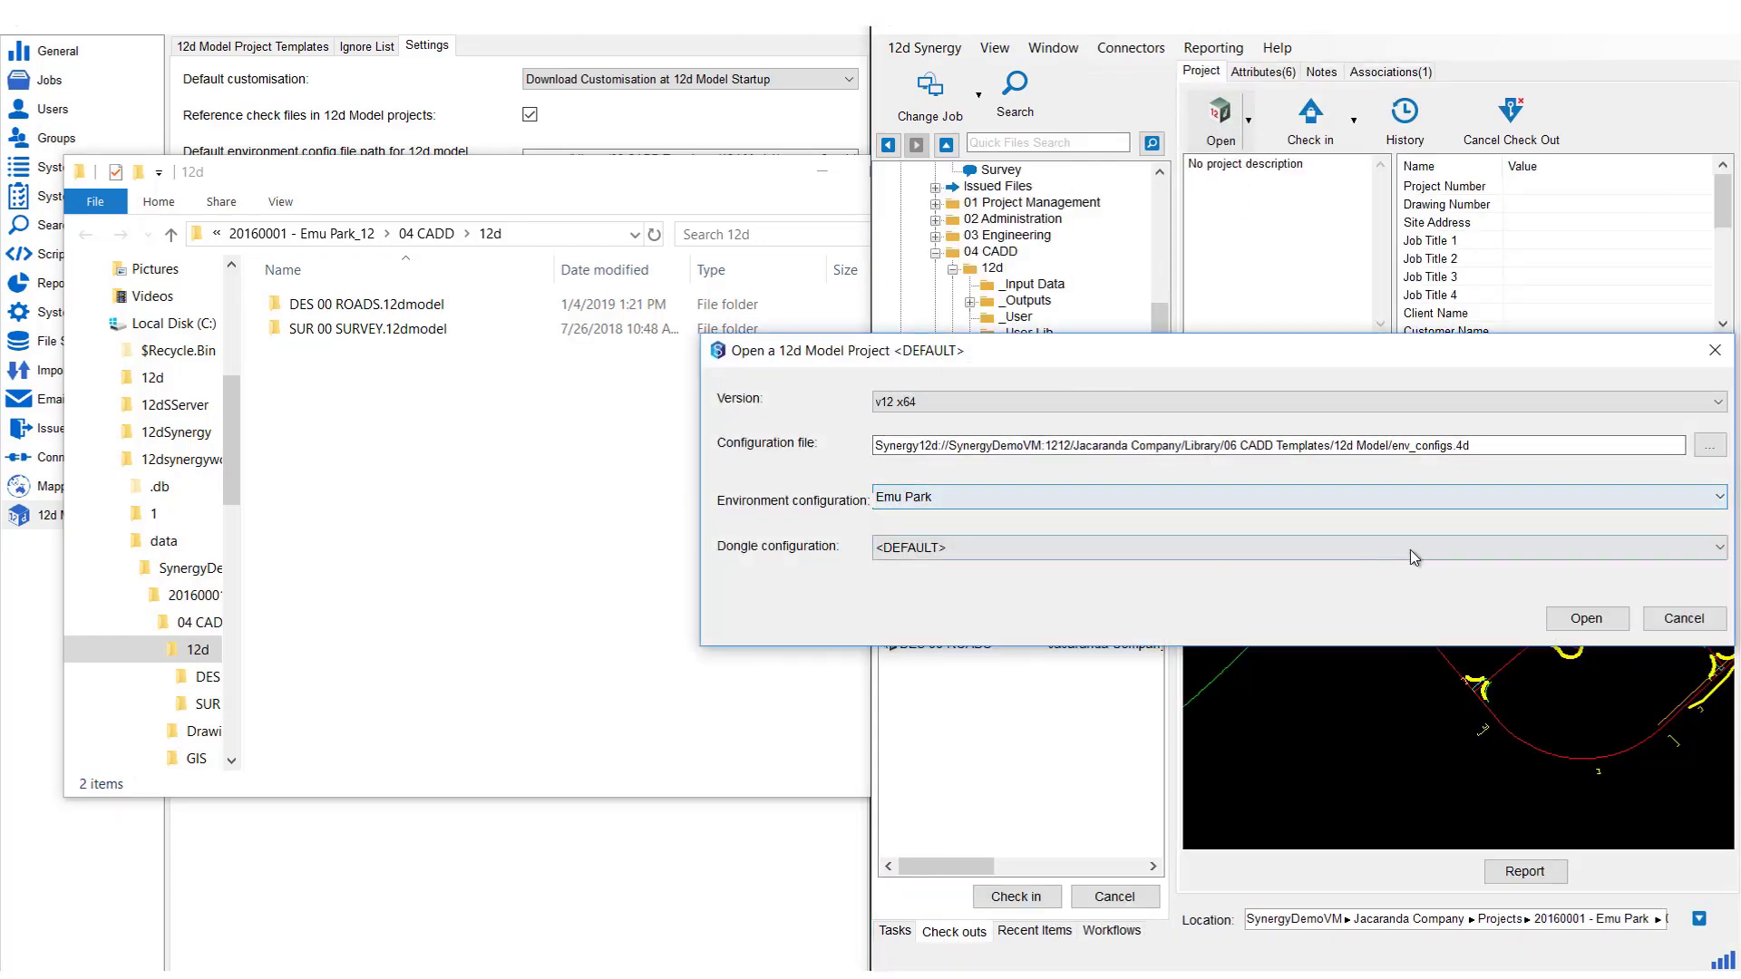
{"action": "left_click", "coordinate": [1584, 621]}
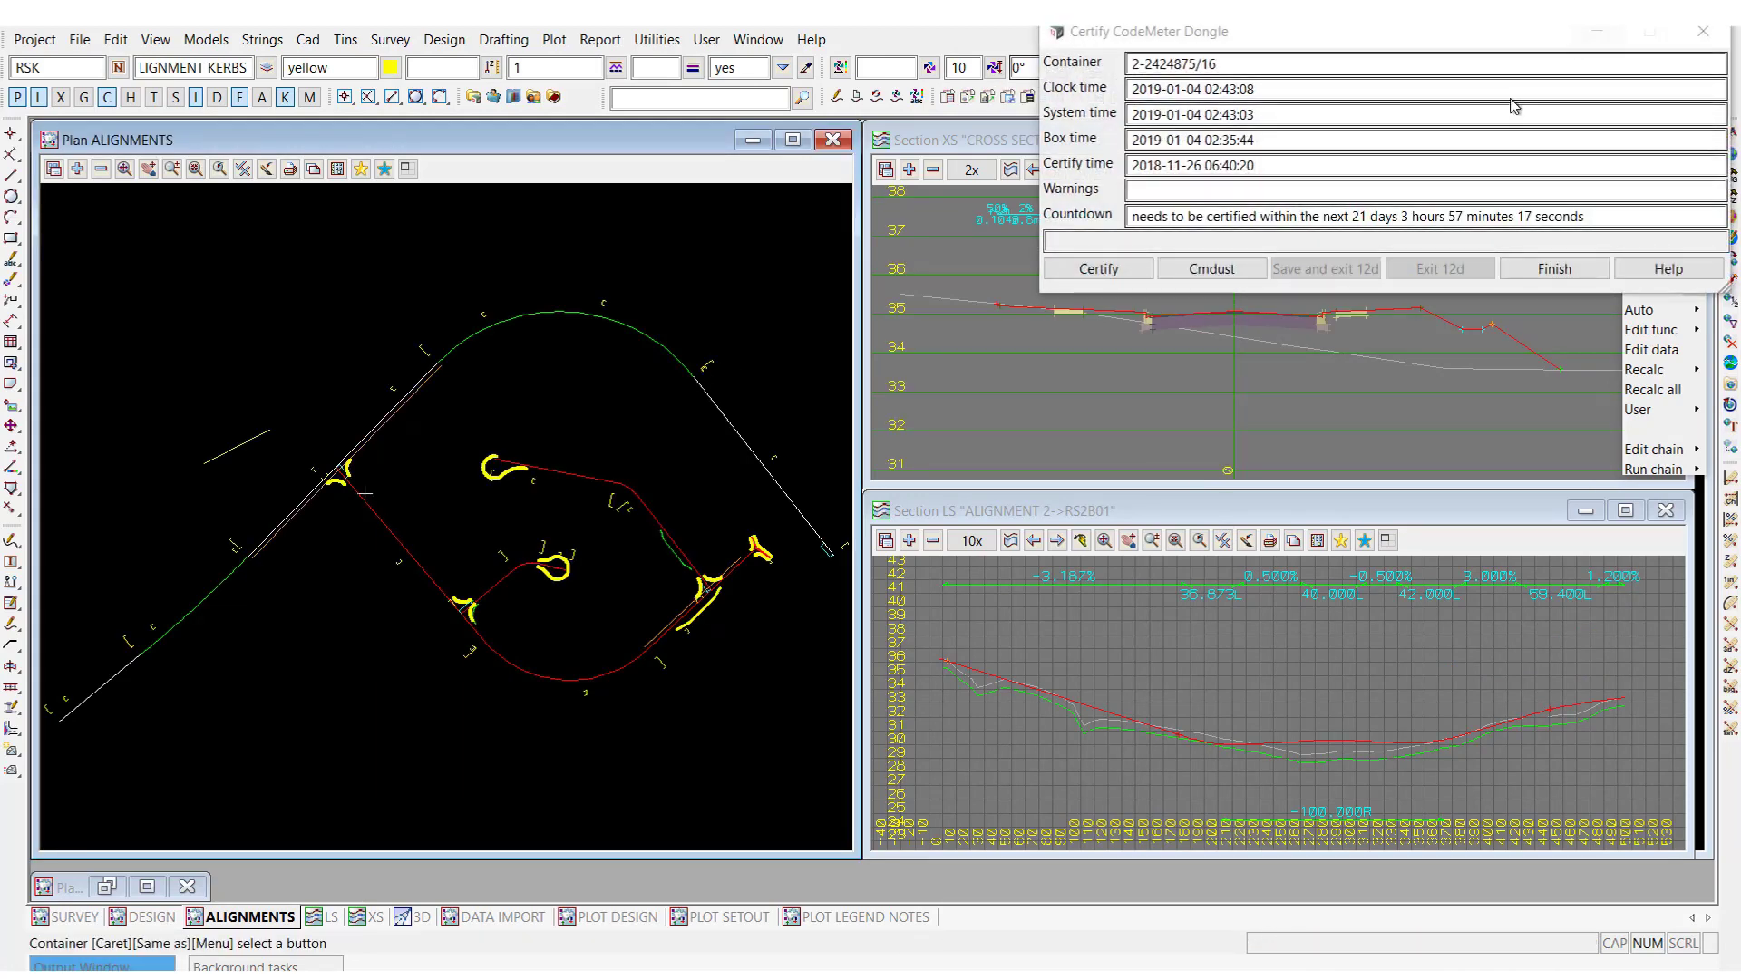
{"action": "left_click", "coordinate": [1572, 274]}
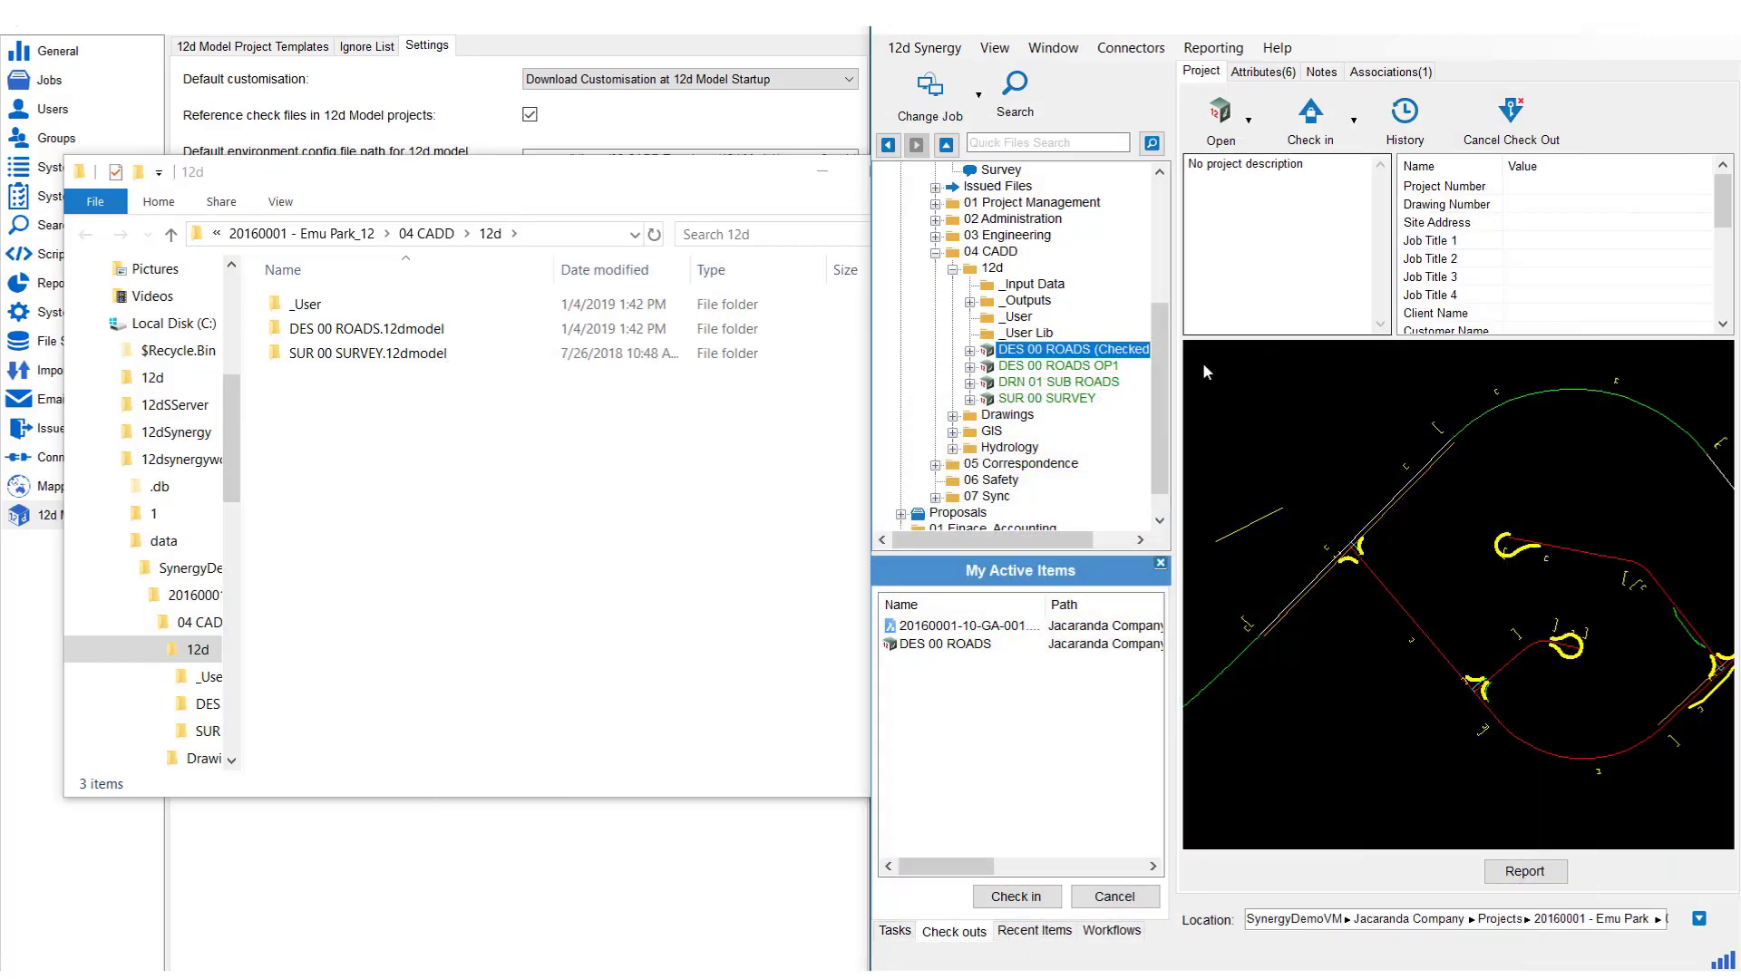
Switch to Windows Explorer and open the _User folder in the local 12d folder to examine its contents
{"action": "left_click", "coordinate": [513, 179]}
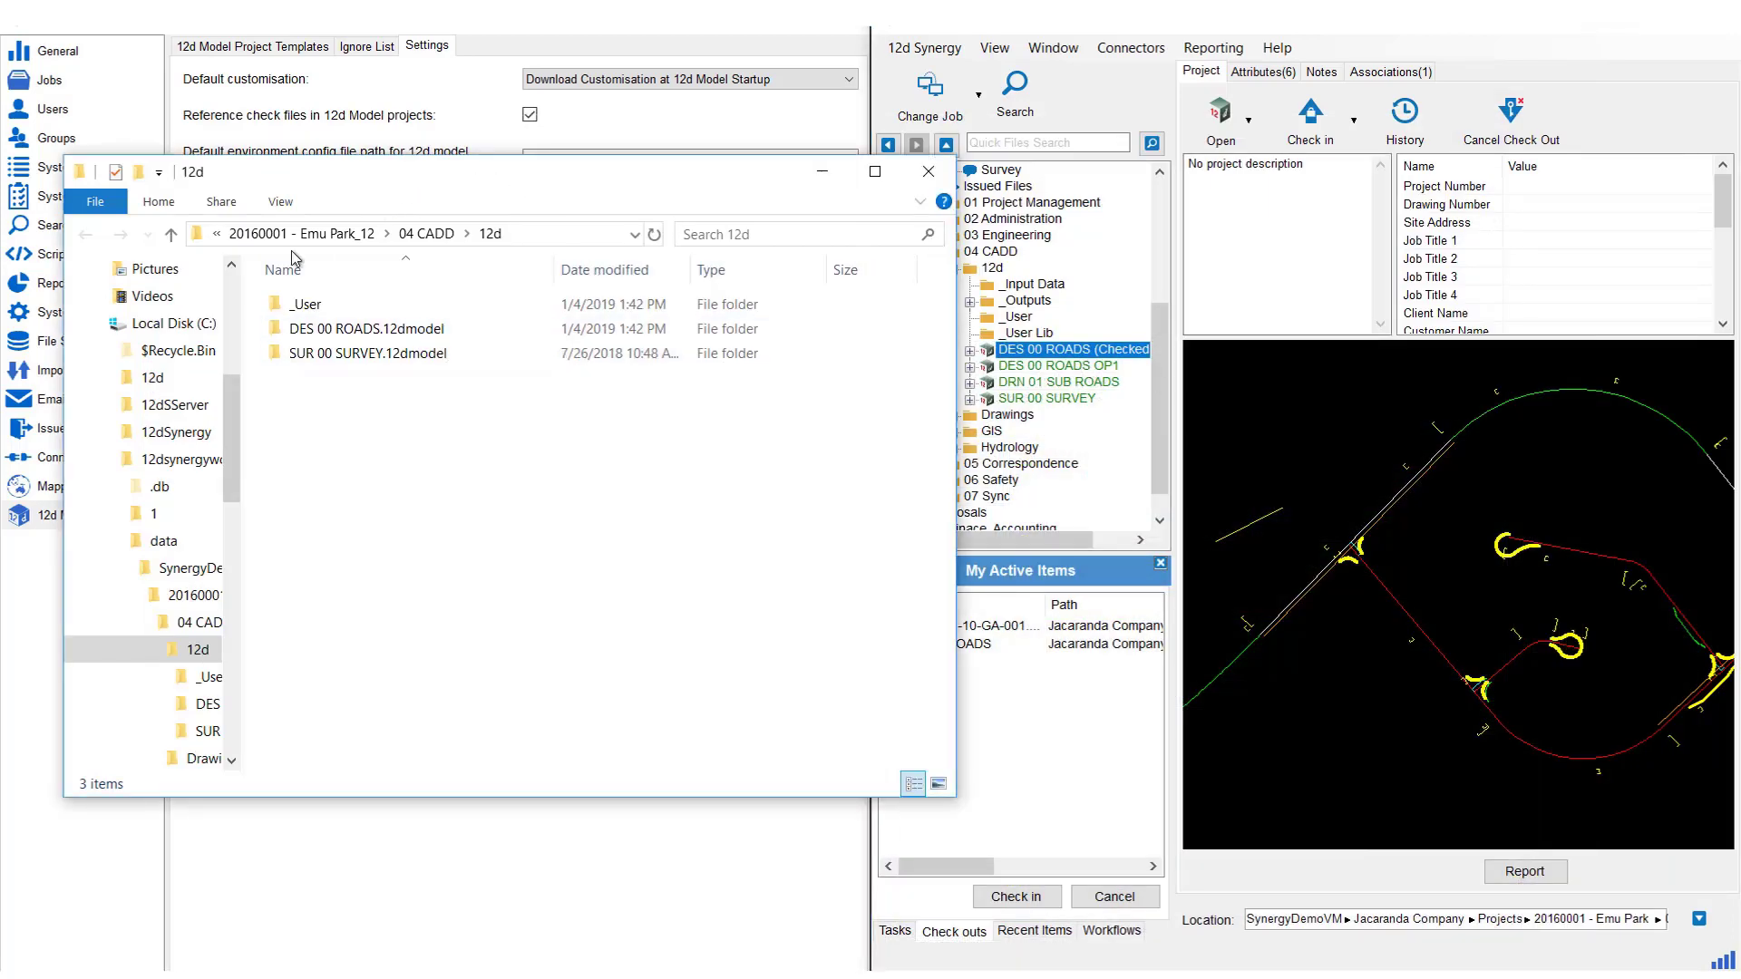
{"action": "left_click", "coordinate": [314, 311]}
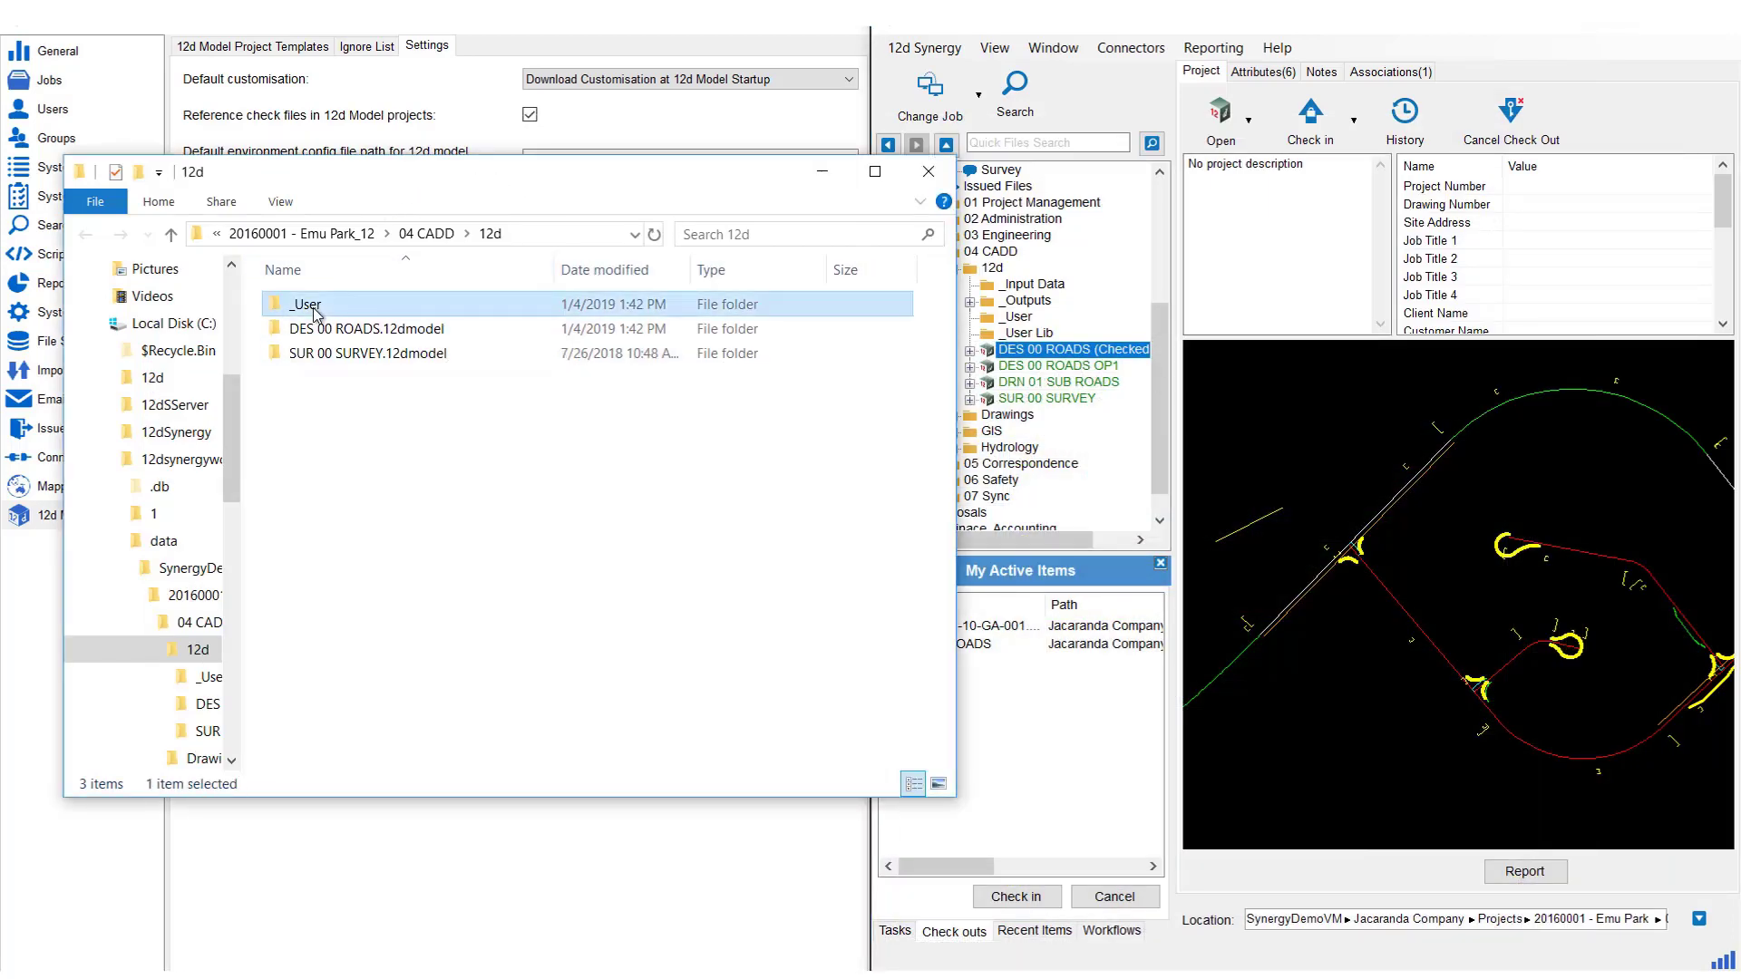
{"action": "double_click", "coordinate": [314, 311]}
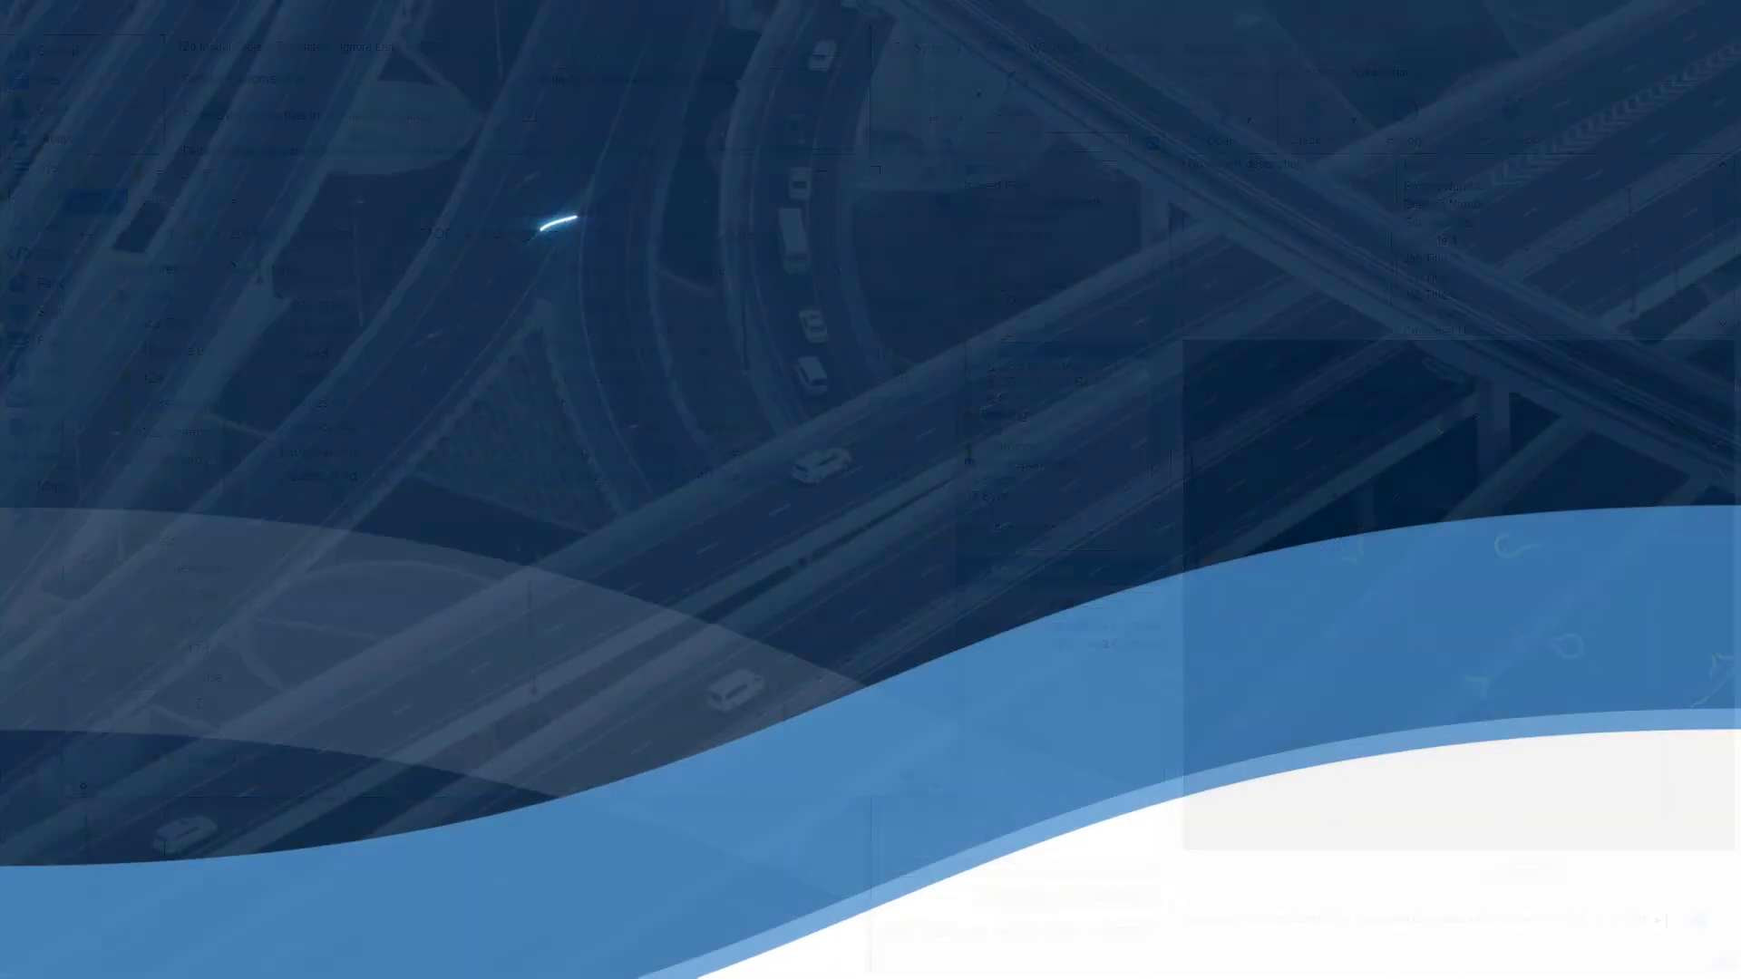